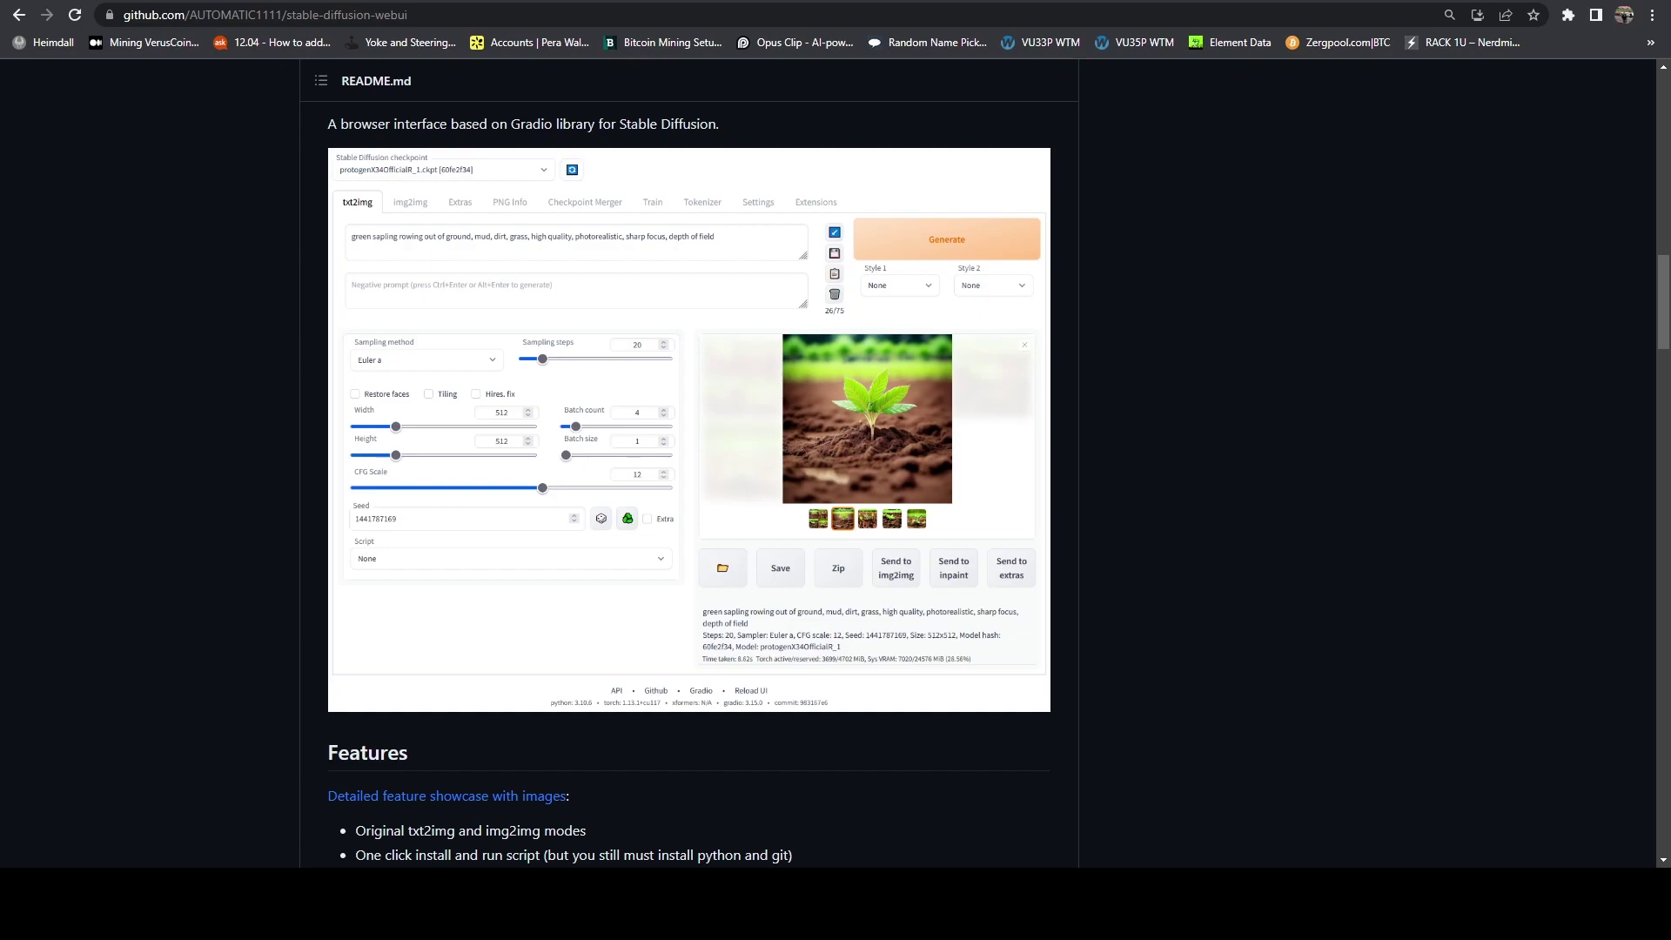
Step: Switch to the HiveOS overview page for the 3070_CUBE_RIG worker
click(61, 2)
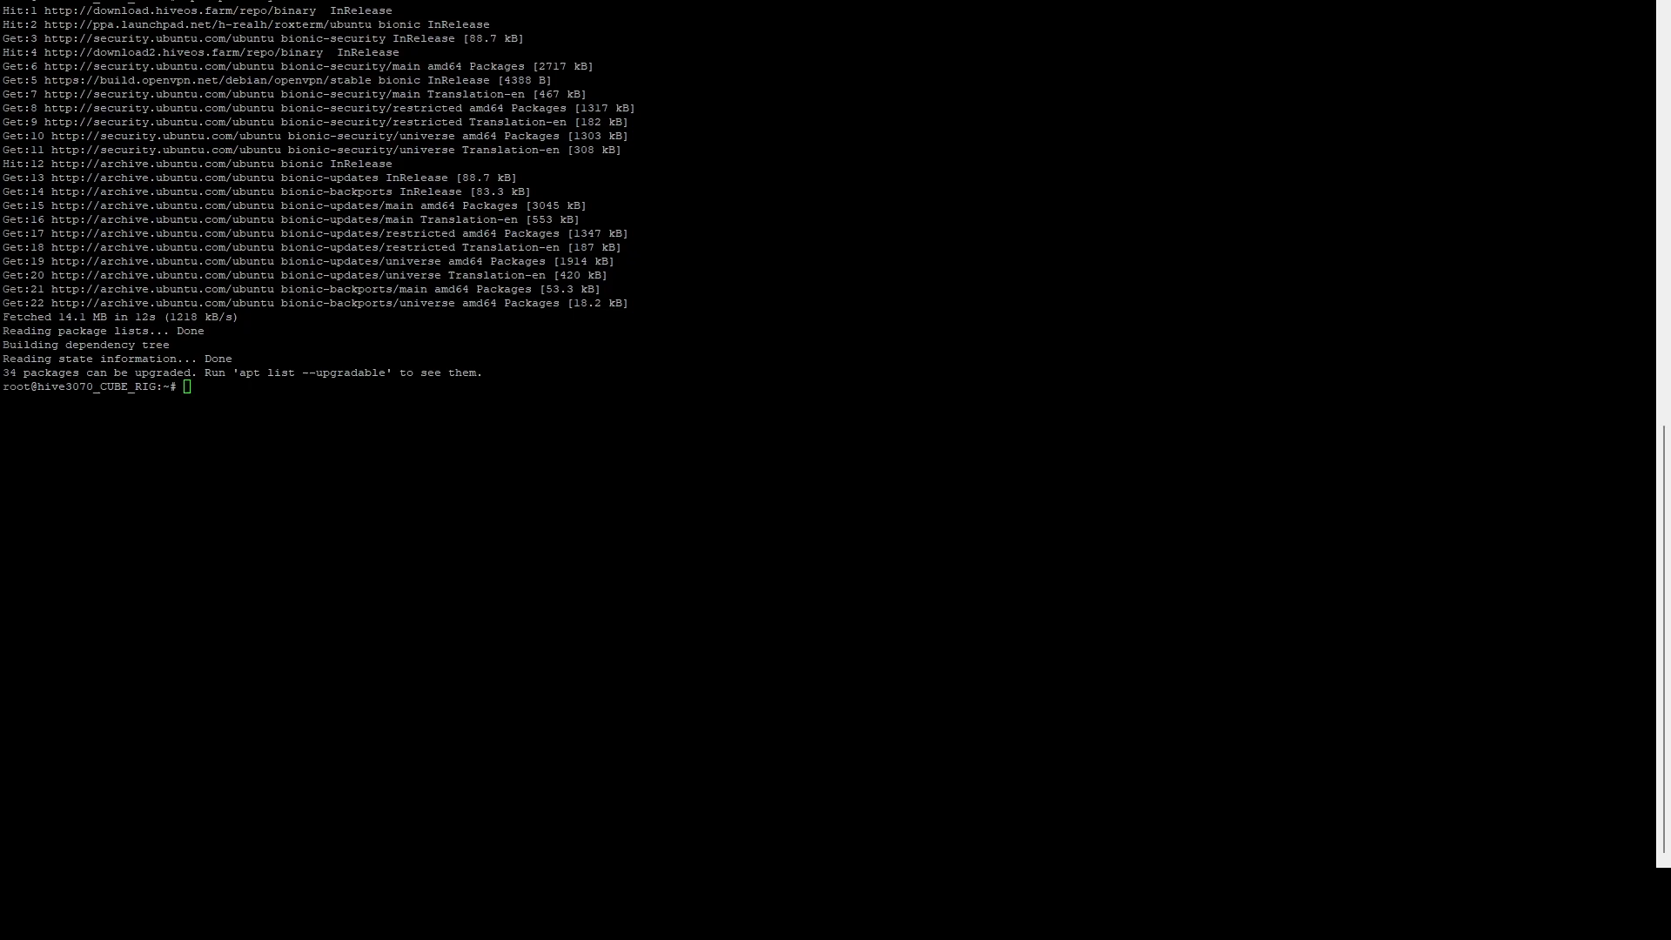
Step: Paste the apt install command for wget, build-essential and the Python -dev libraries
right_click(213, 407)
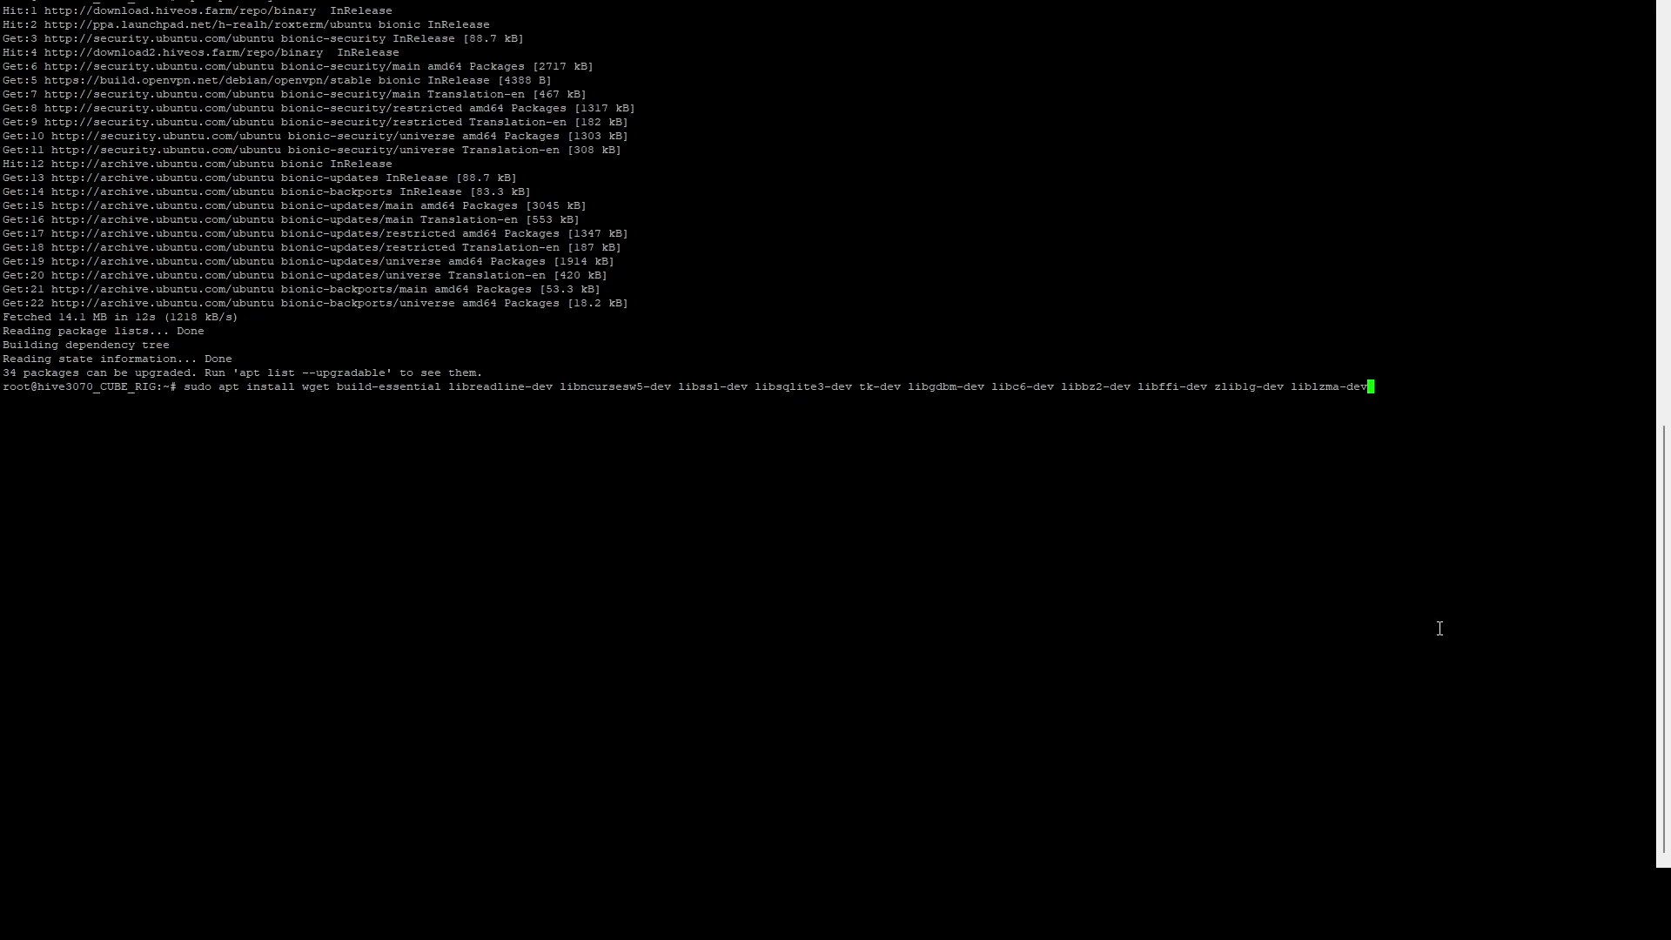
Step: Install the build packages, confirming with y
key(Return)
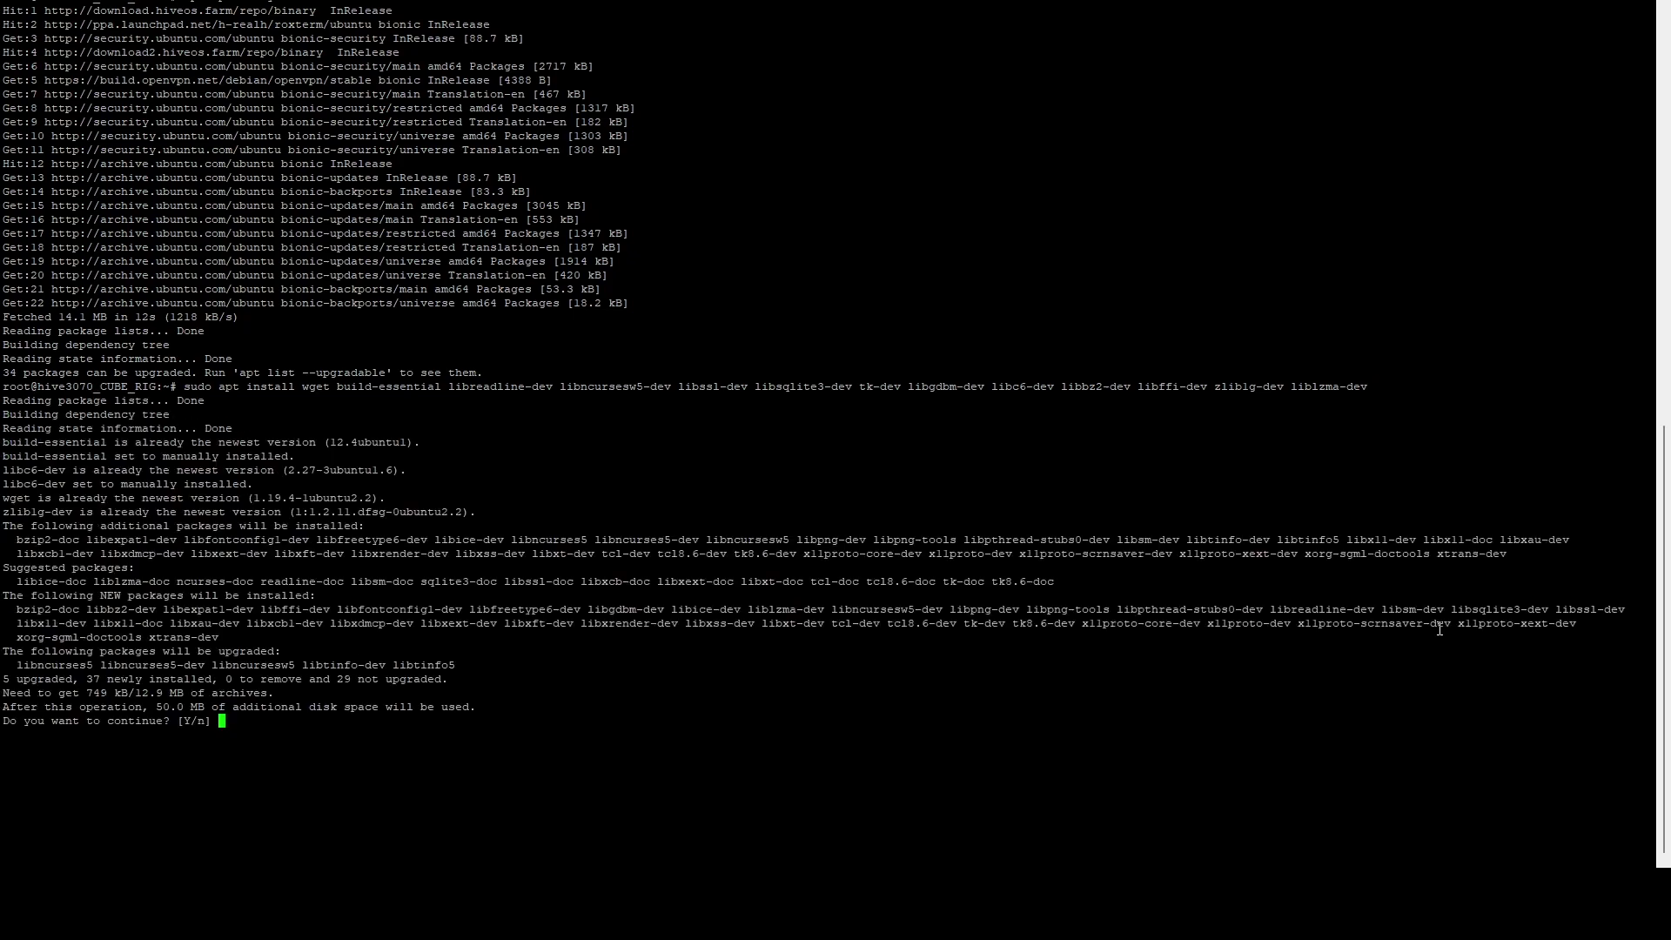
text(y)
key(Return)
Step: Download Python-3.10.6.tar.xz with wget and extract it with tar -Jxf
right_click(636, 590)
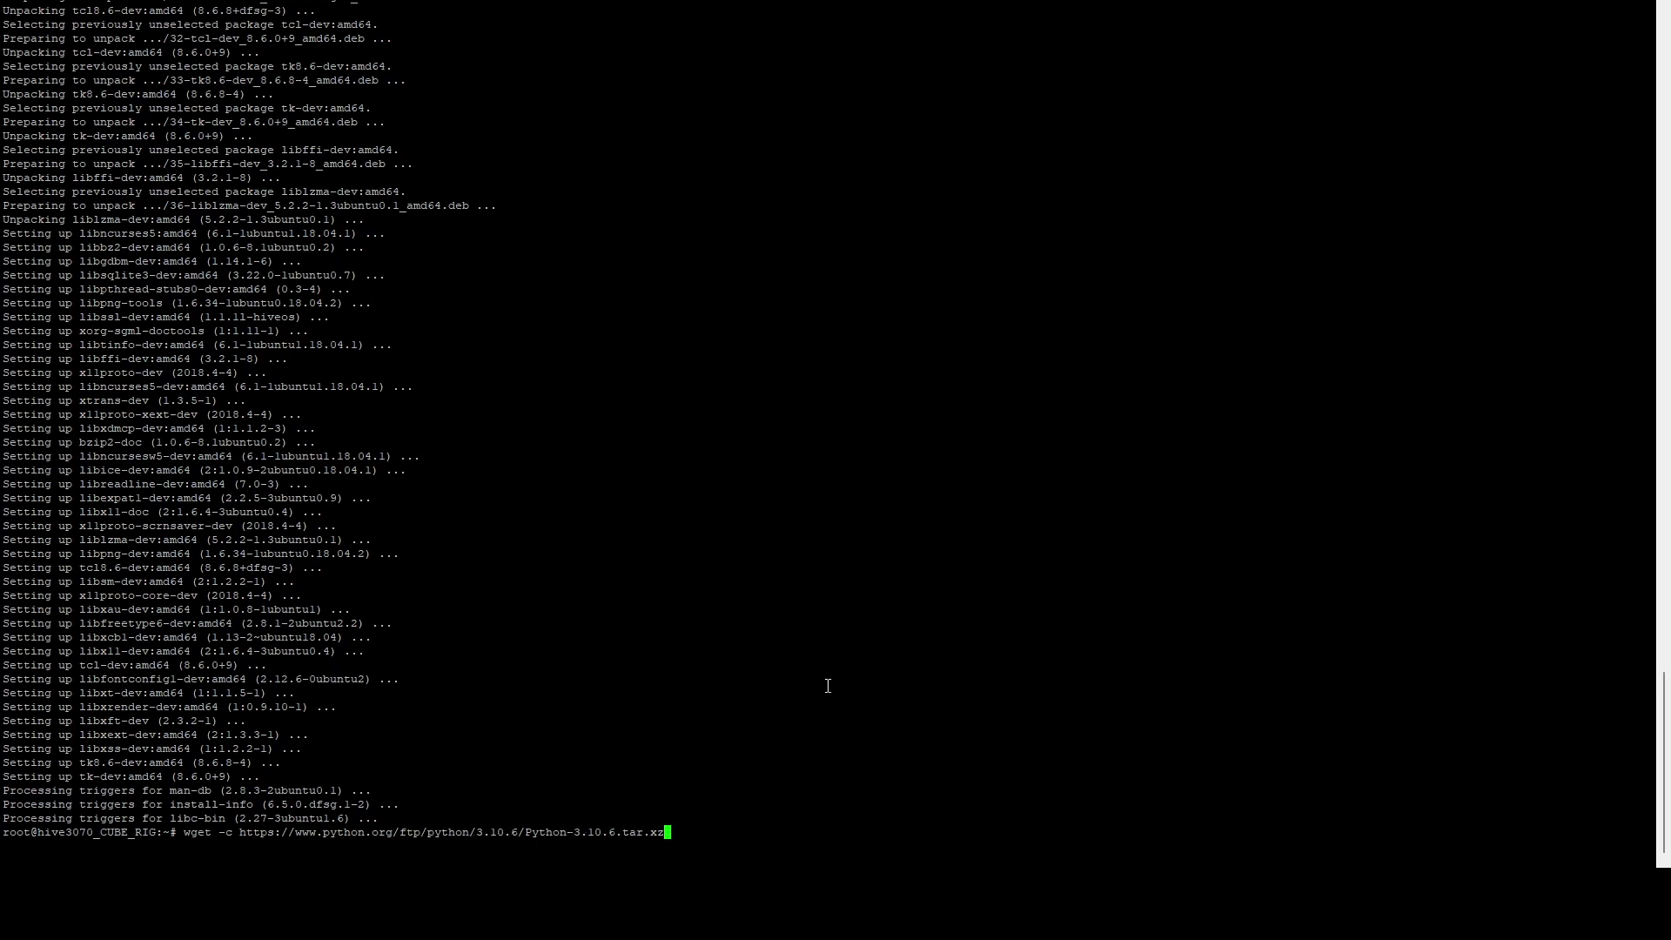
key(Return)
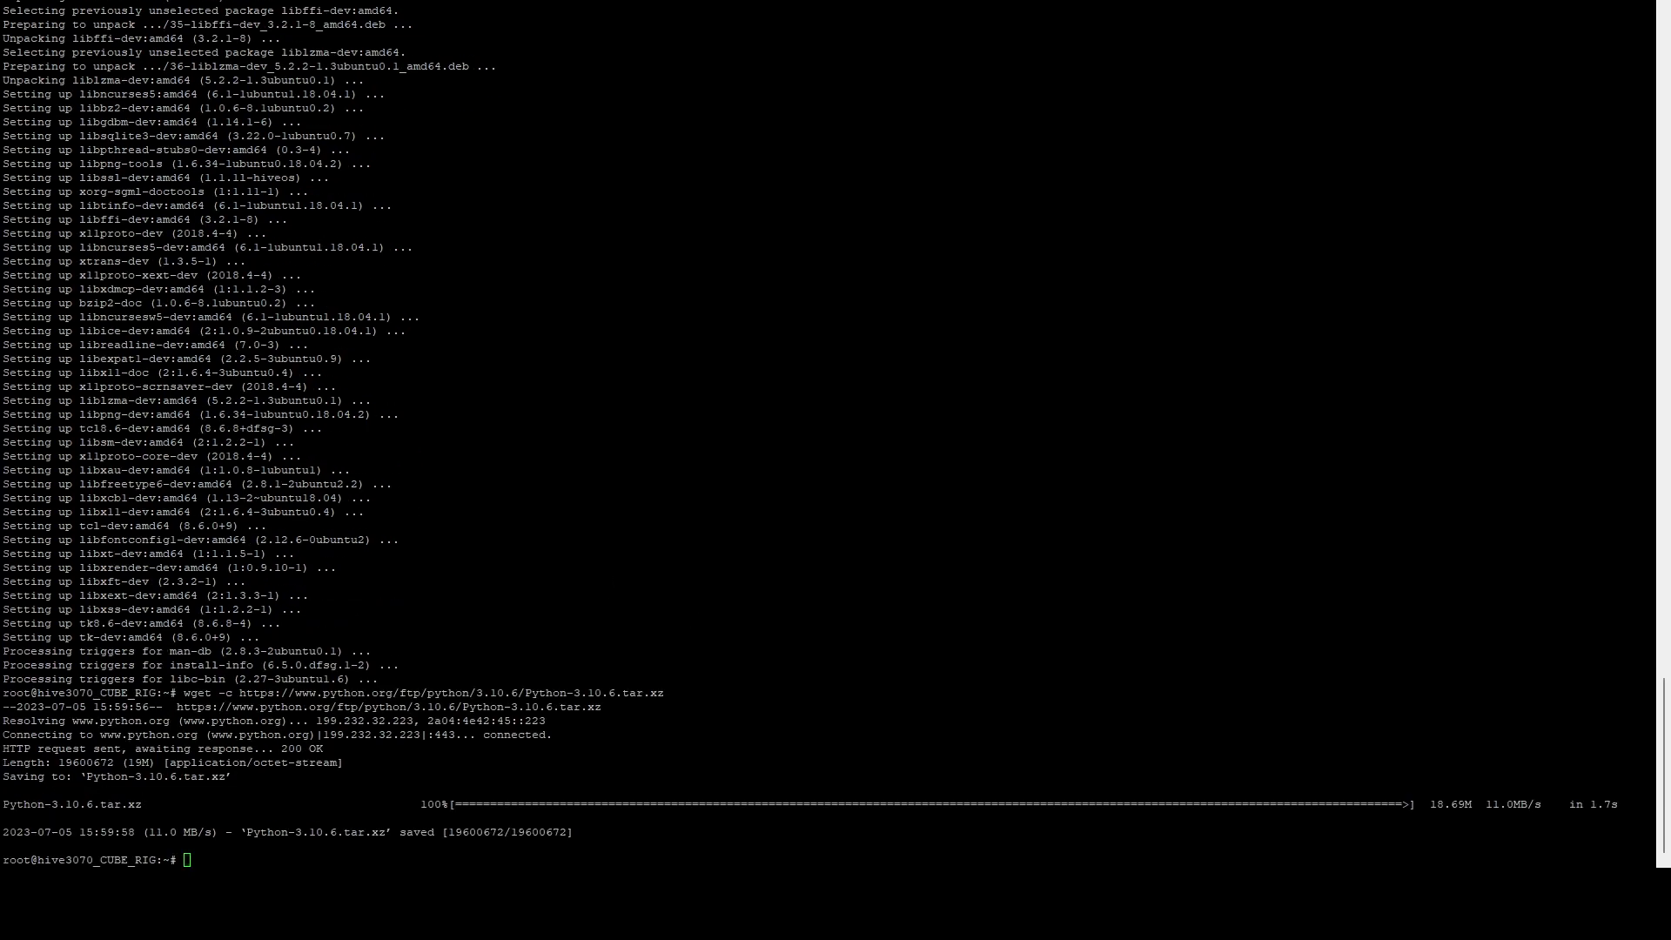
right_click(510, 621)
key(Return)
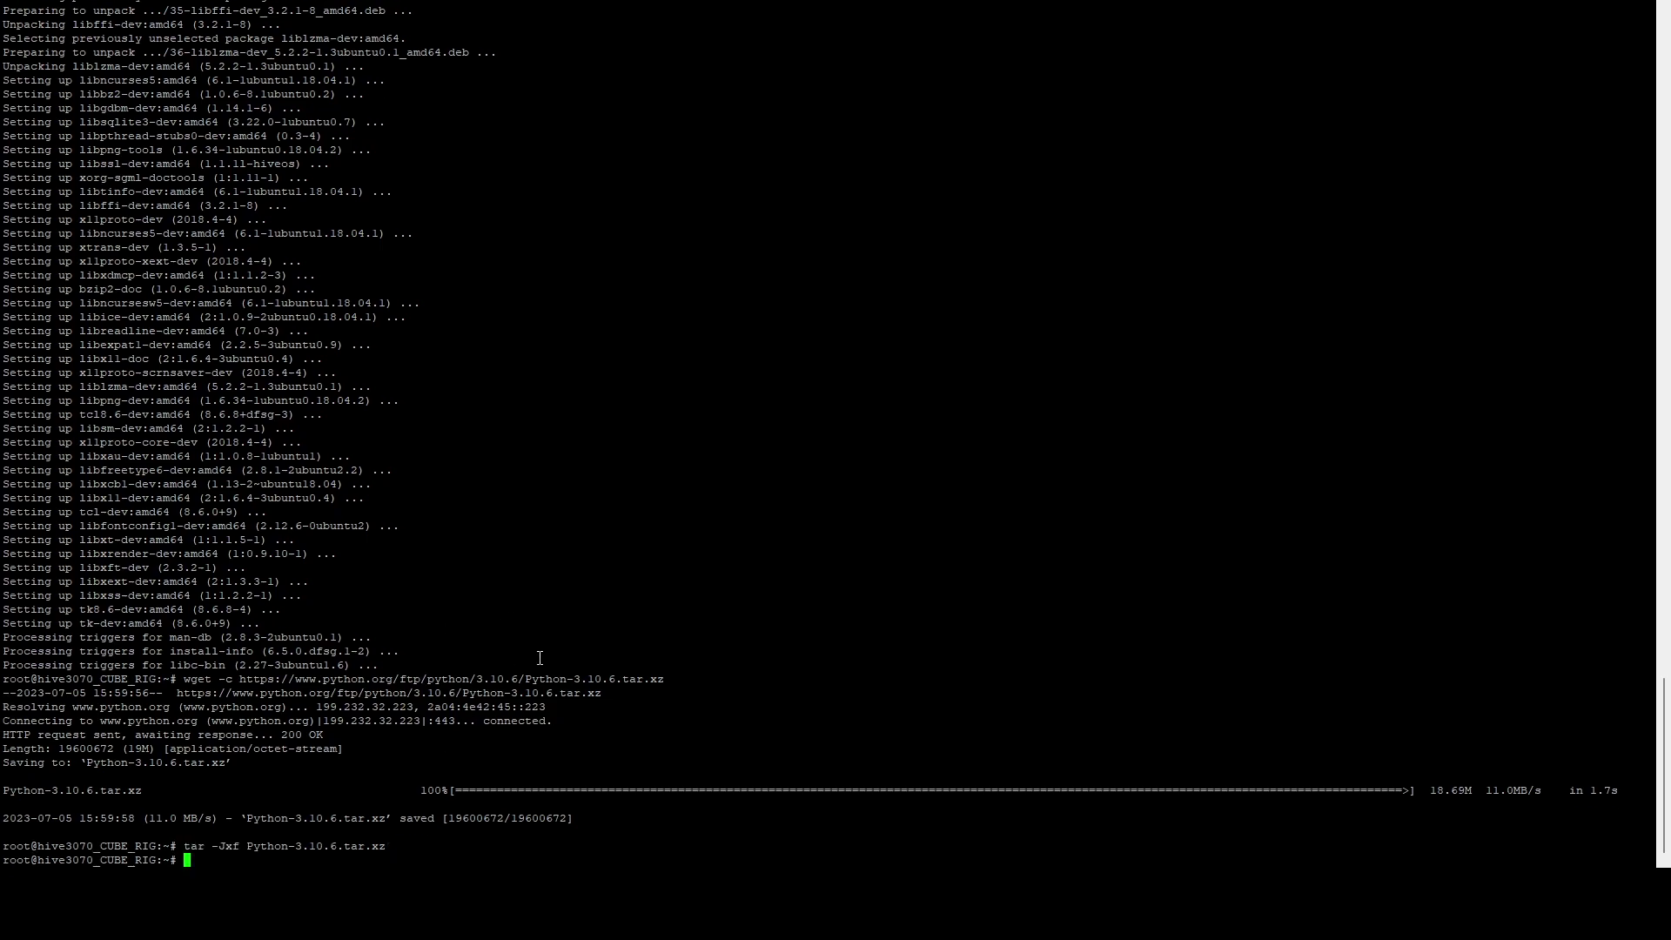
Step: Enter the Python-3.10.6 folder and paste ./configure --enable-optimizations
text(cd Py)
key(Tab)
key(Return)
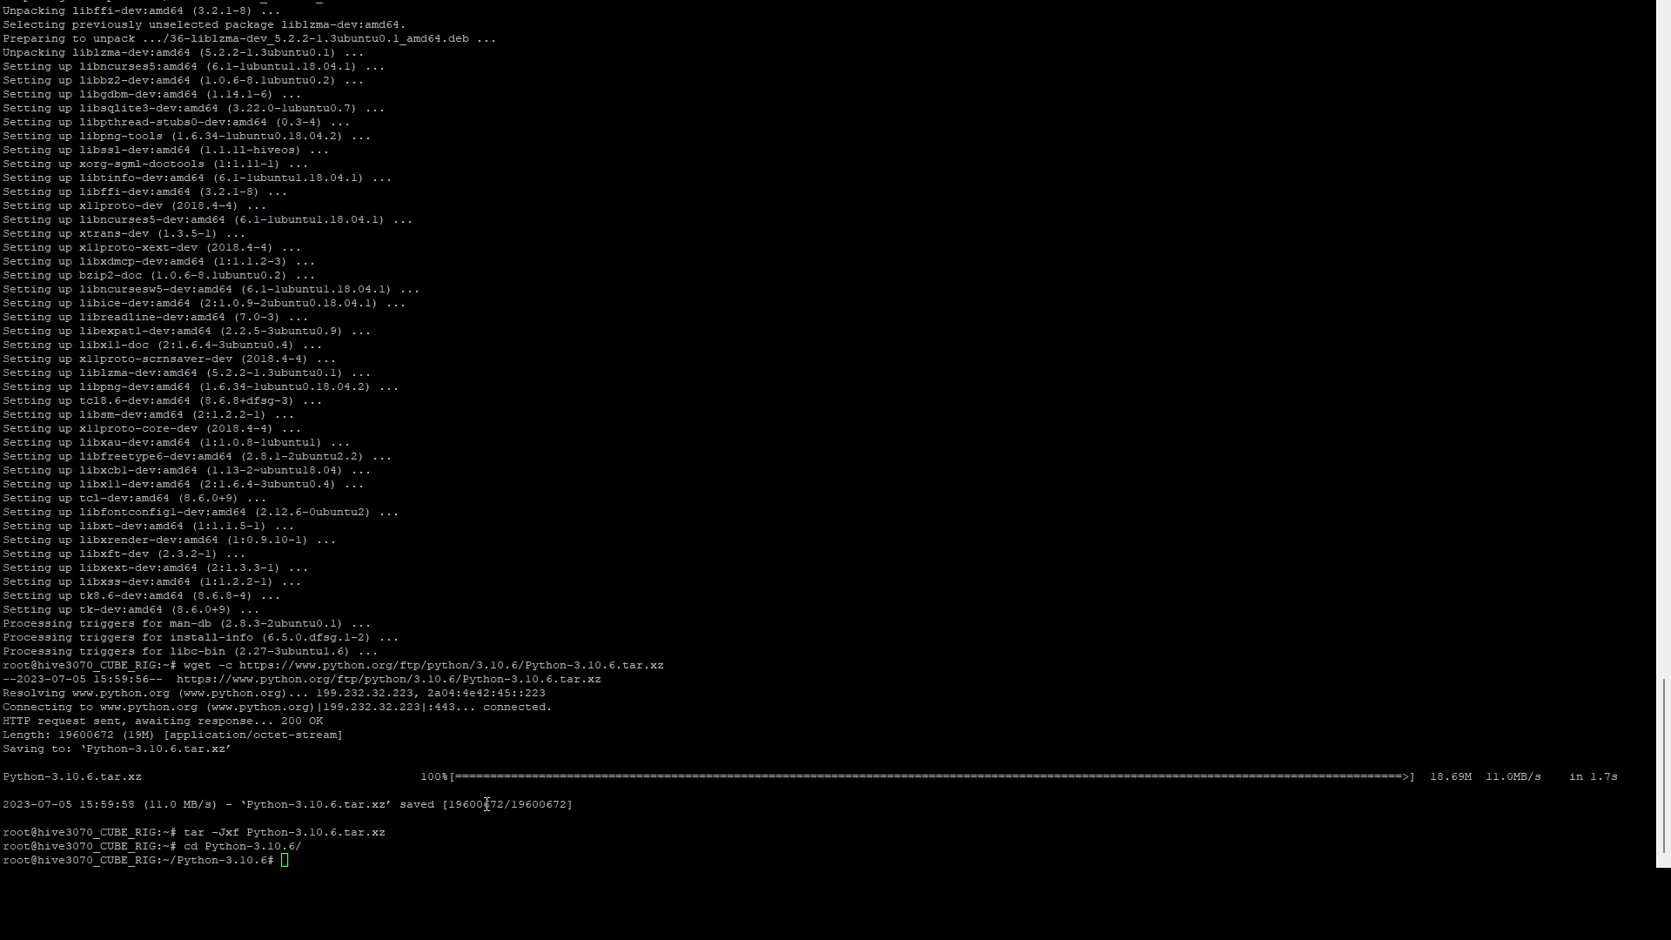
right_click(540, 761)
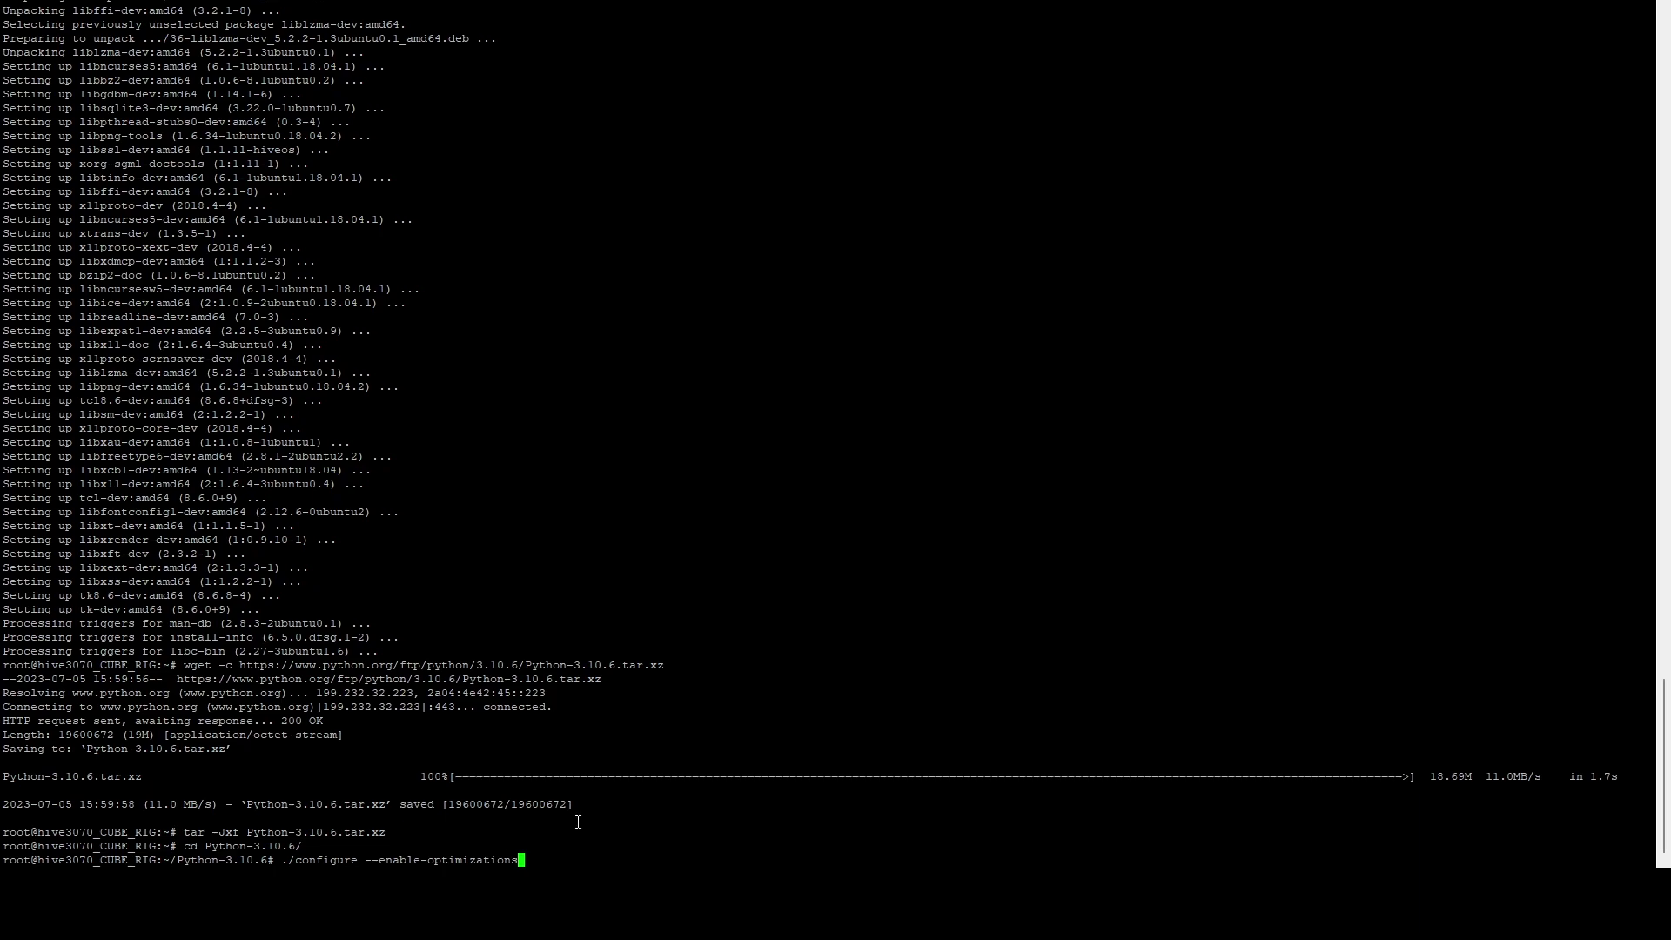
Step: Configure Python 3.10.6, then build and install it with 'sudo make -j30 && sudo make altinstall'
key(Return)
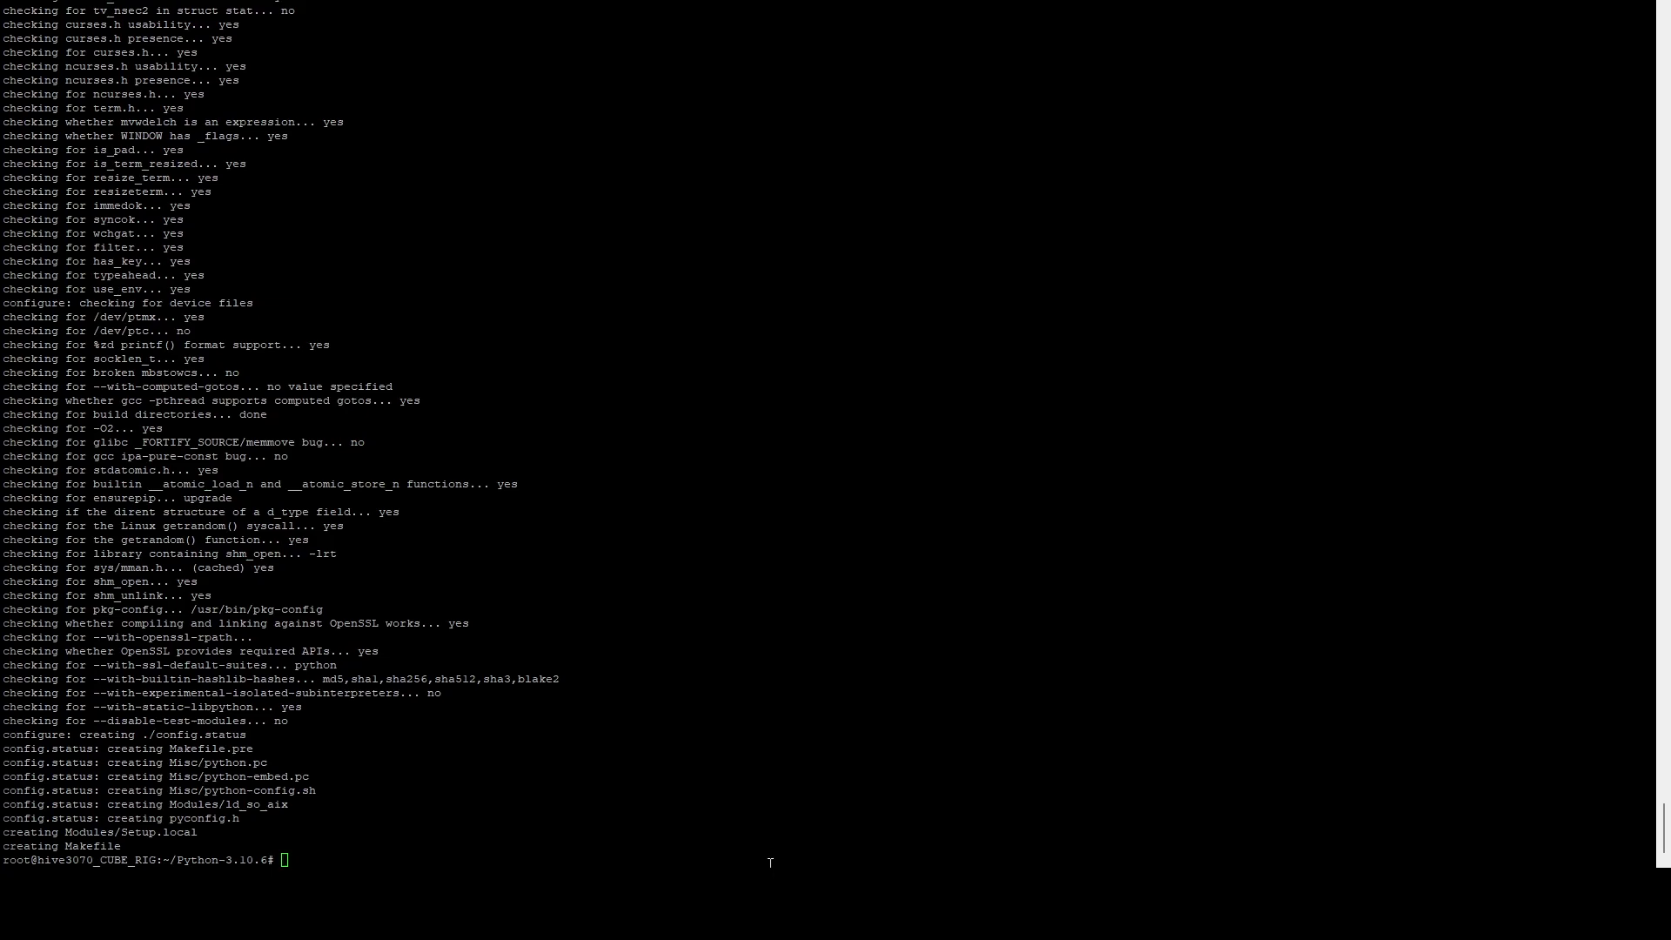
right_click(670, 799)
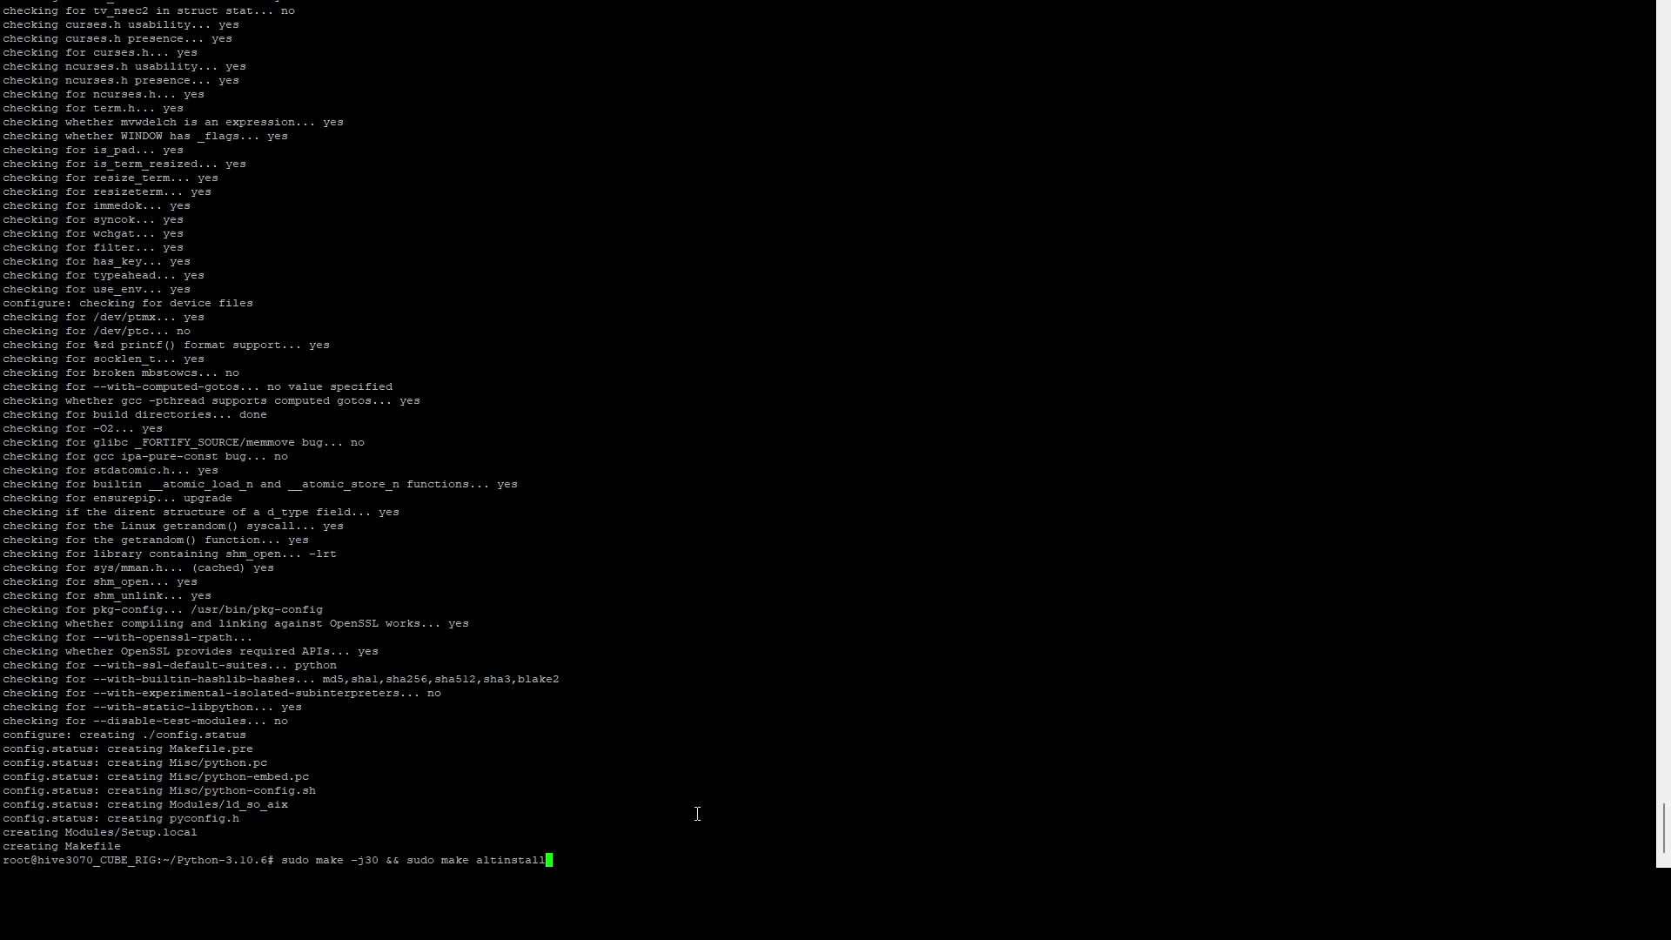
key(Return)
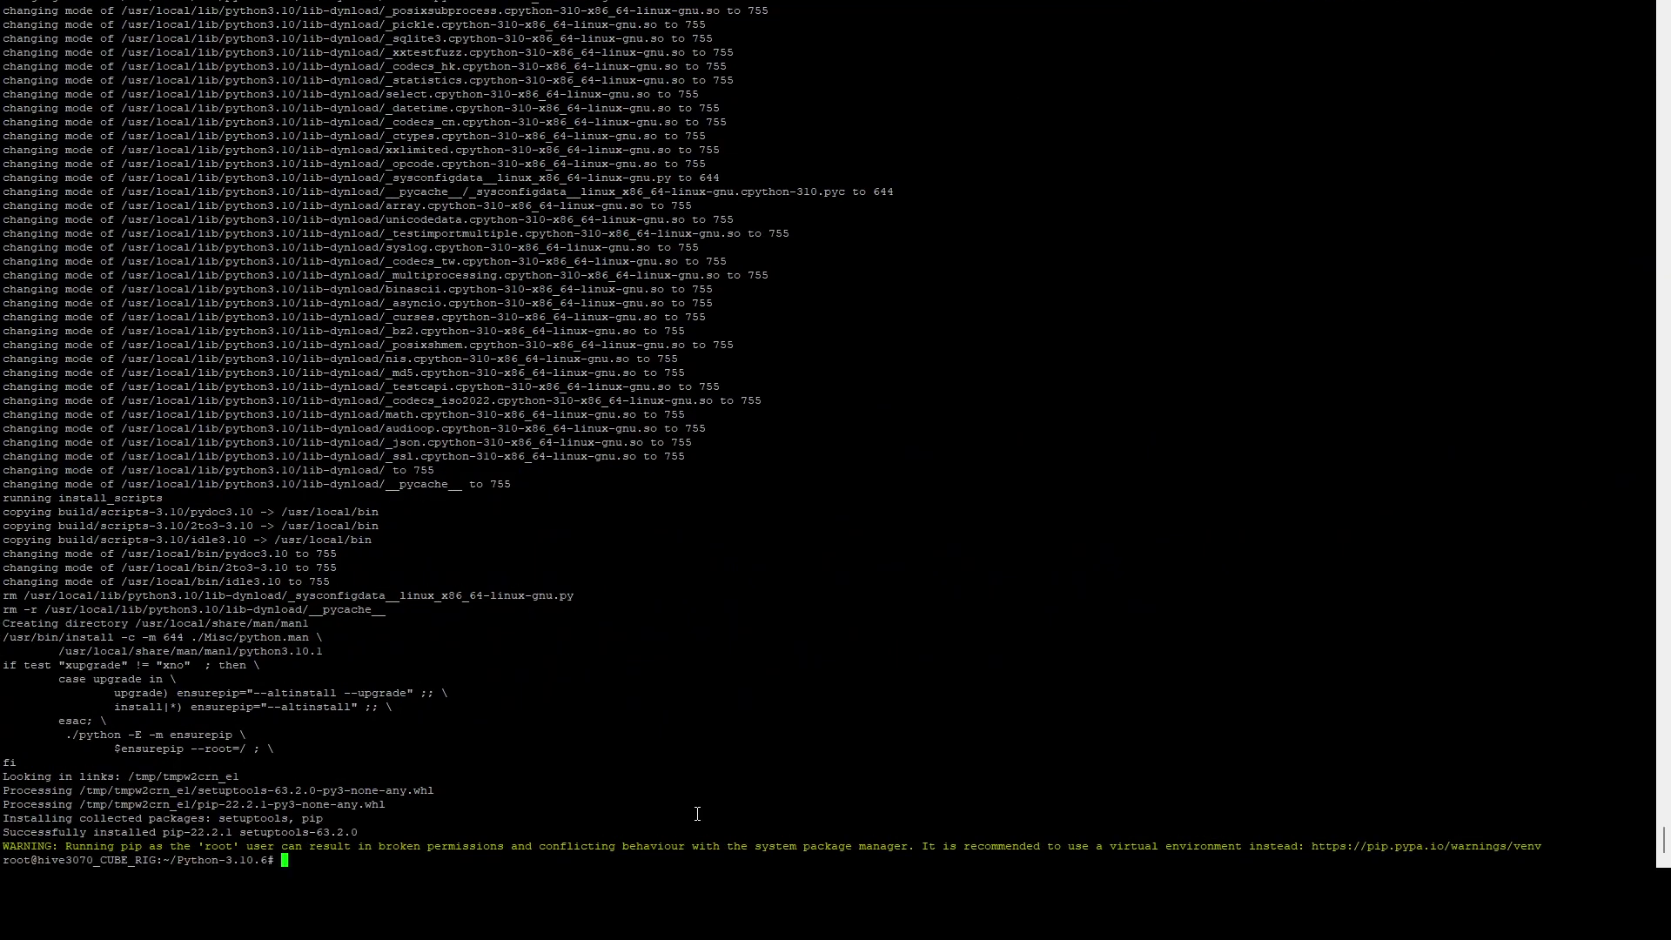
Step: Check the current python3 version with python3 --version
text(python3 --version)
key(Return)
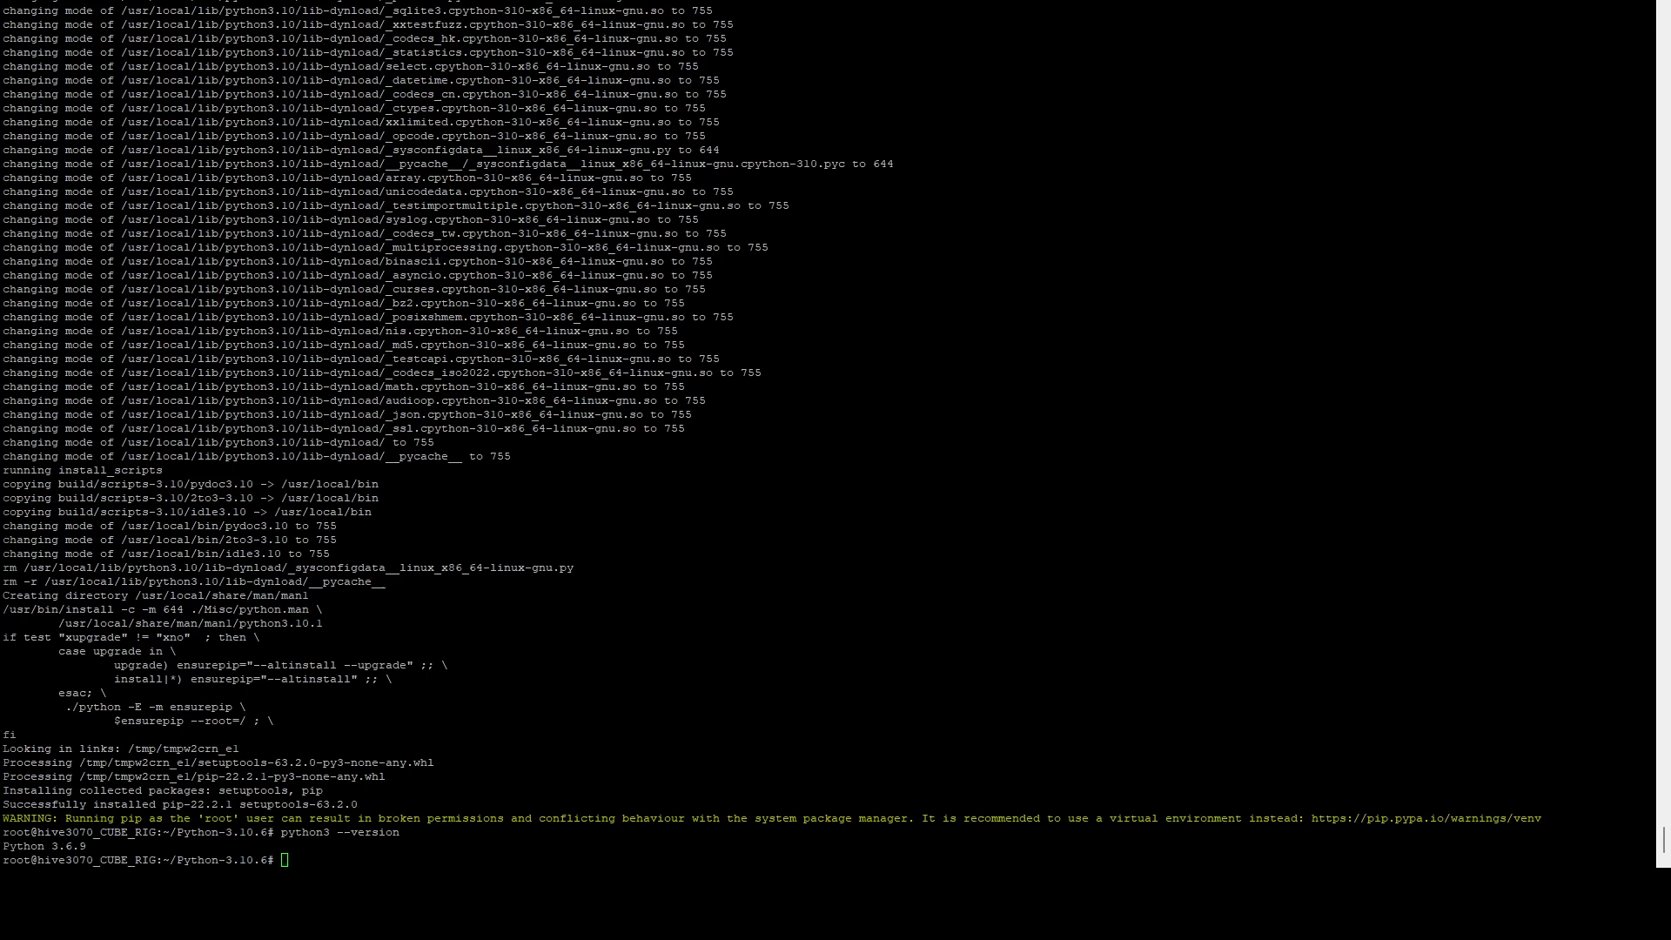
Step: Register /usr/local/bin/python3.10 as python3 via update-alternatives and confirm it reports 3.10.6
right_click(562, 825)
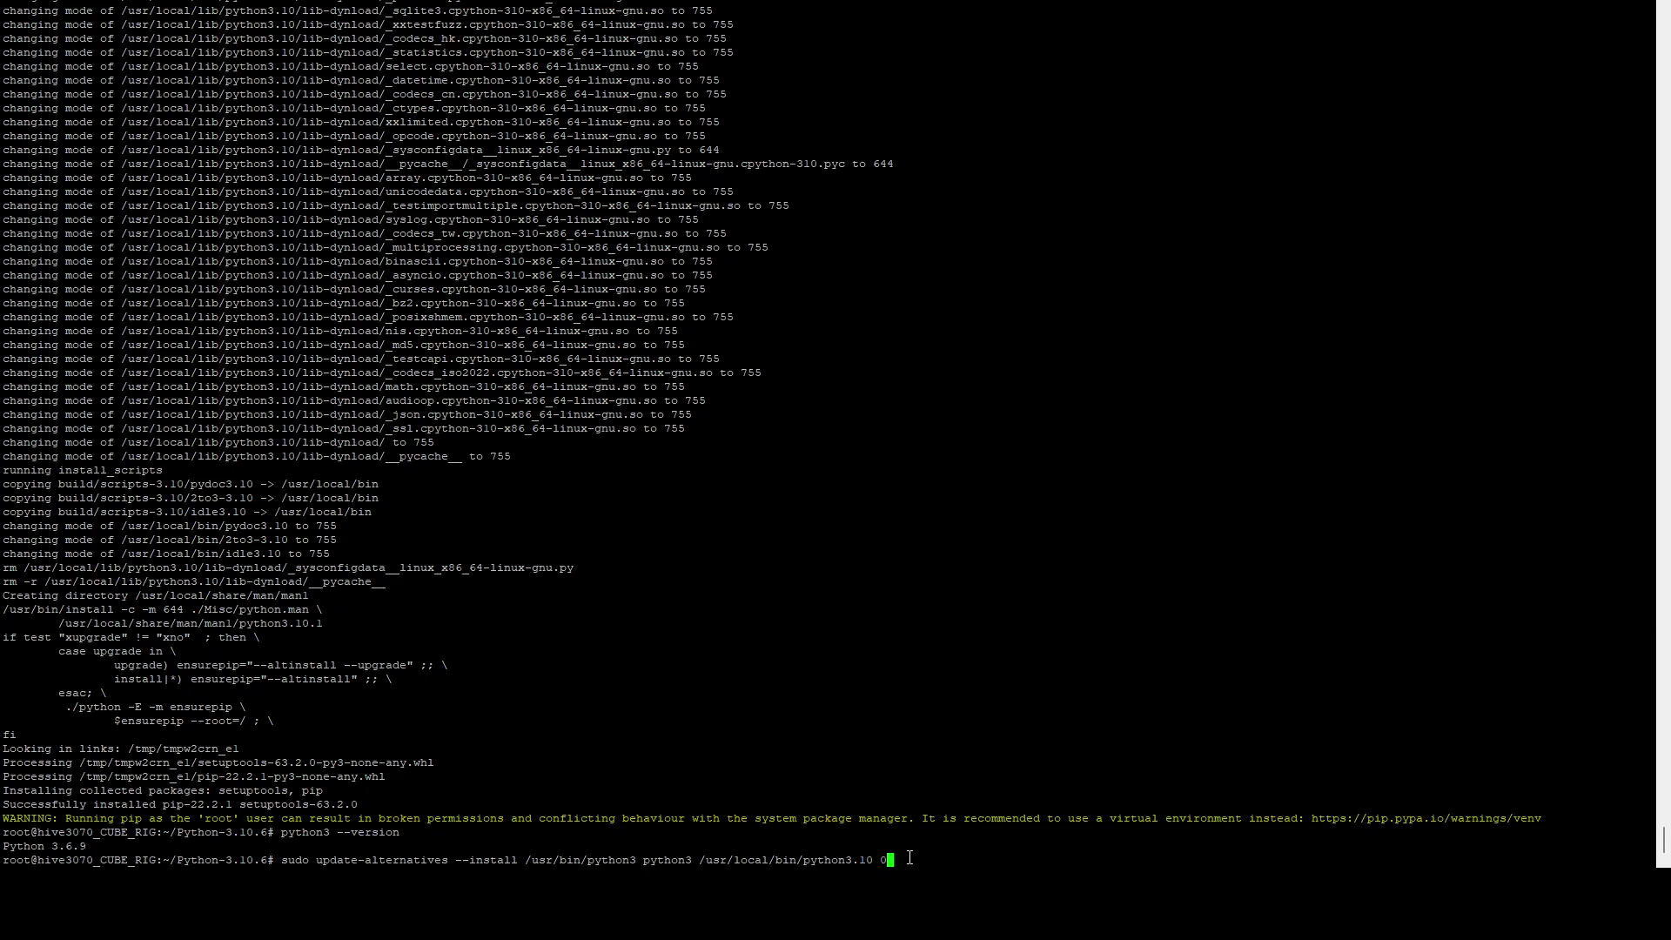
key(Return)
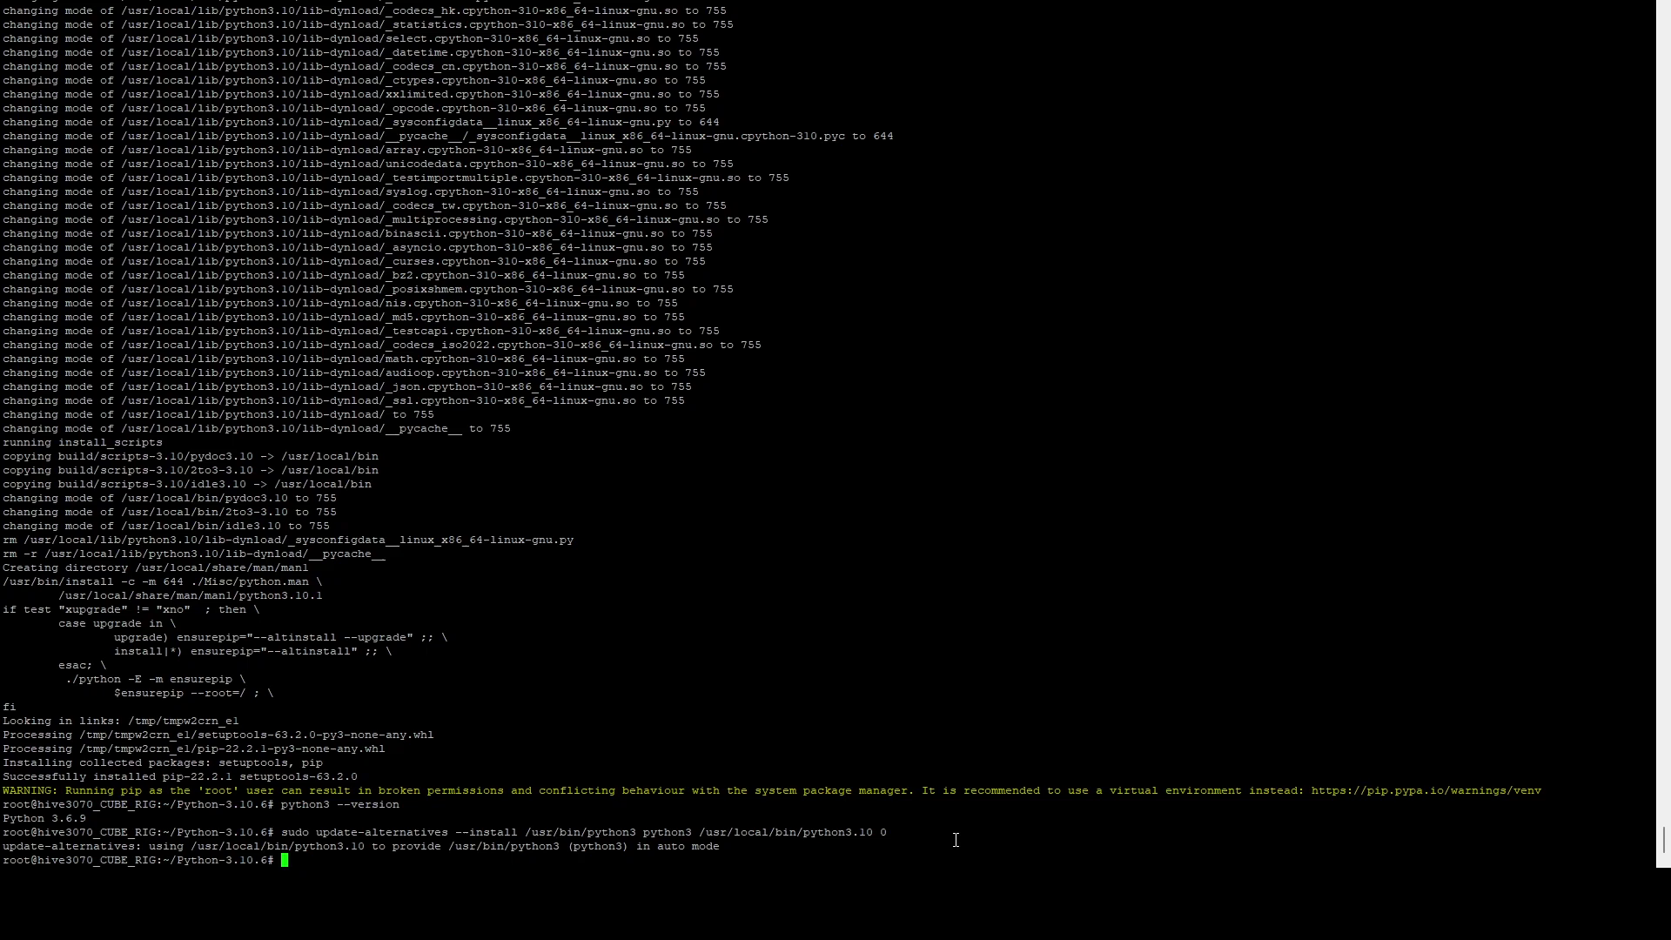
key(Up)
key(Up)
key(Return)
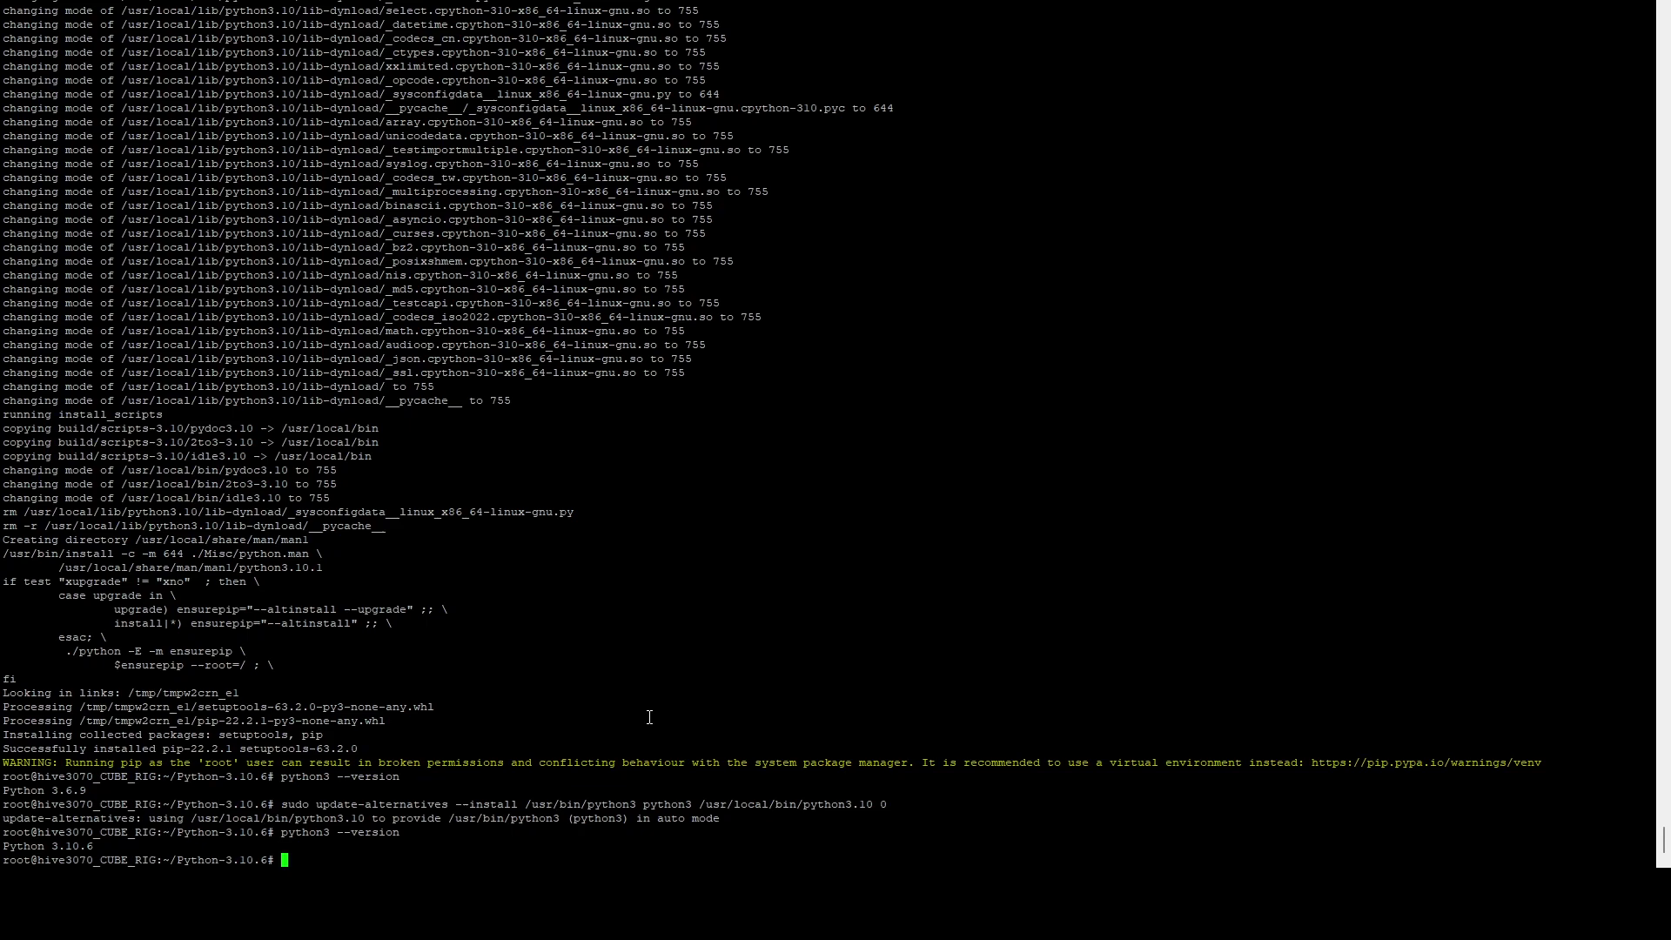
Step: Create user svc with sudo adduser, setting its password and skipping the optional details
text(sudo adduser svc)
key(Return)
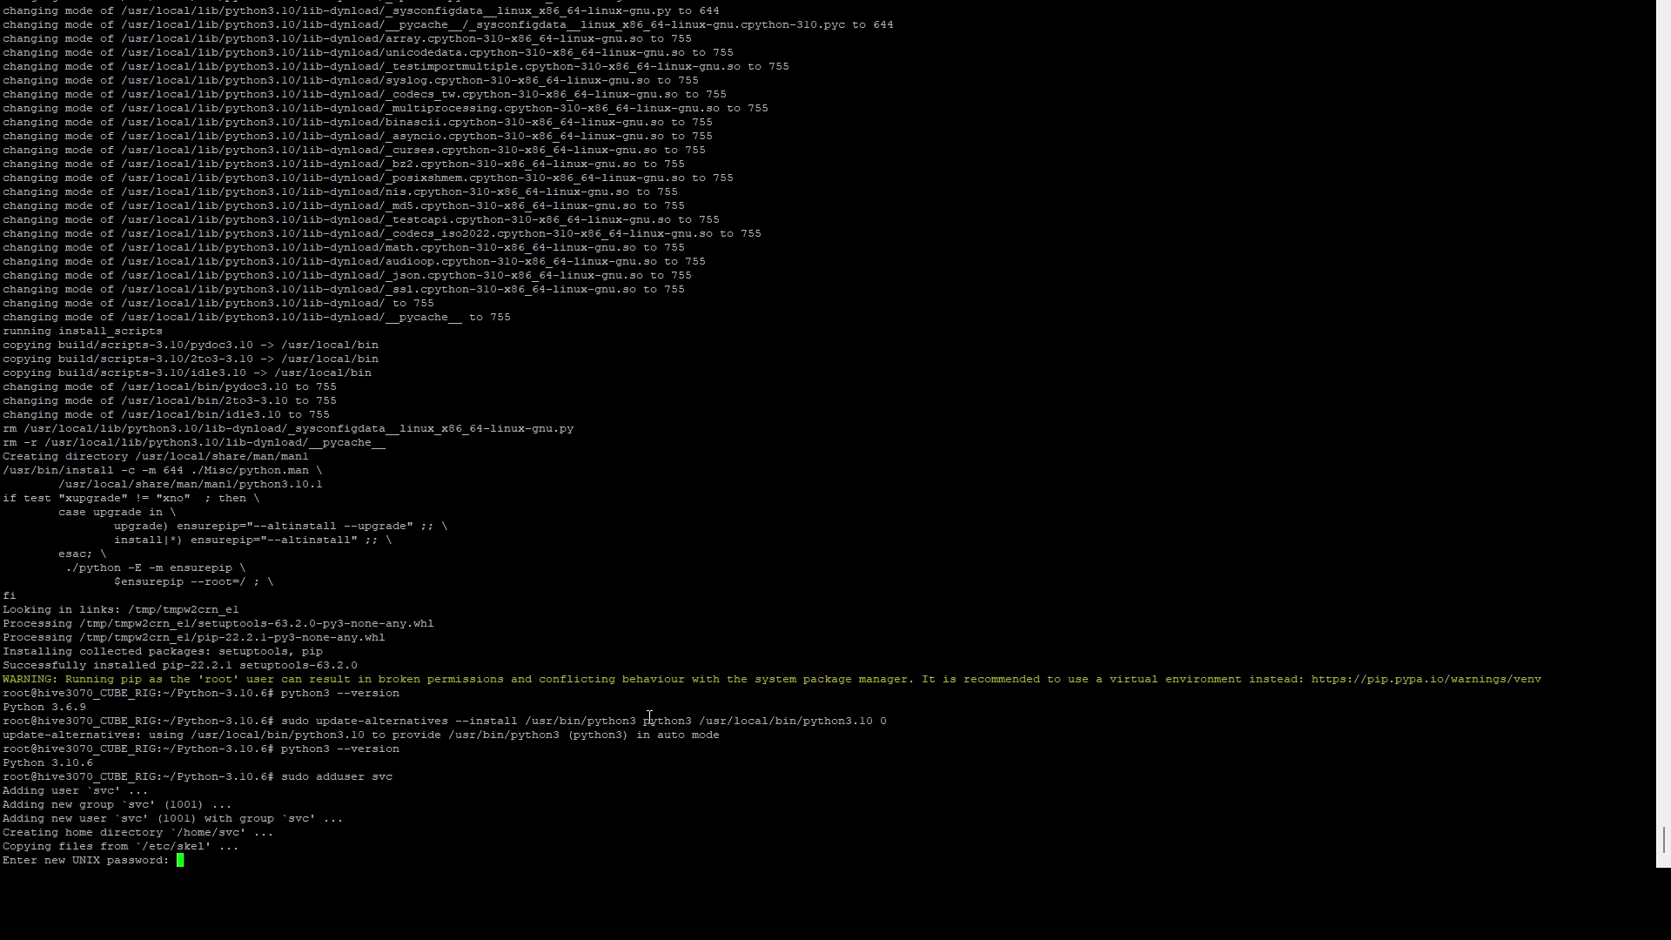
key(Return)
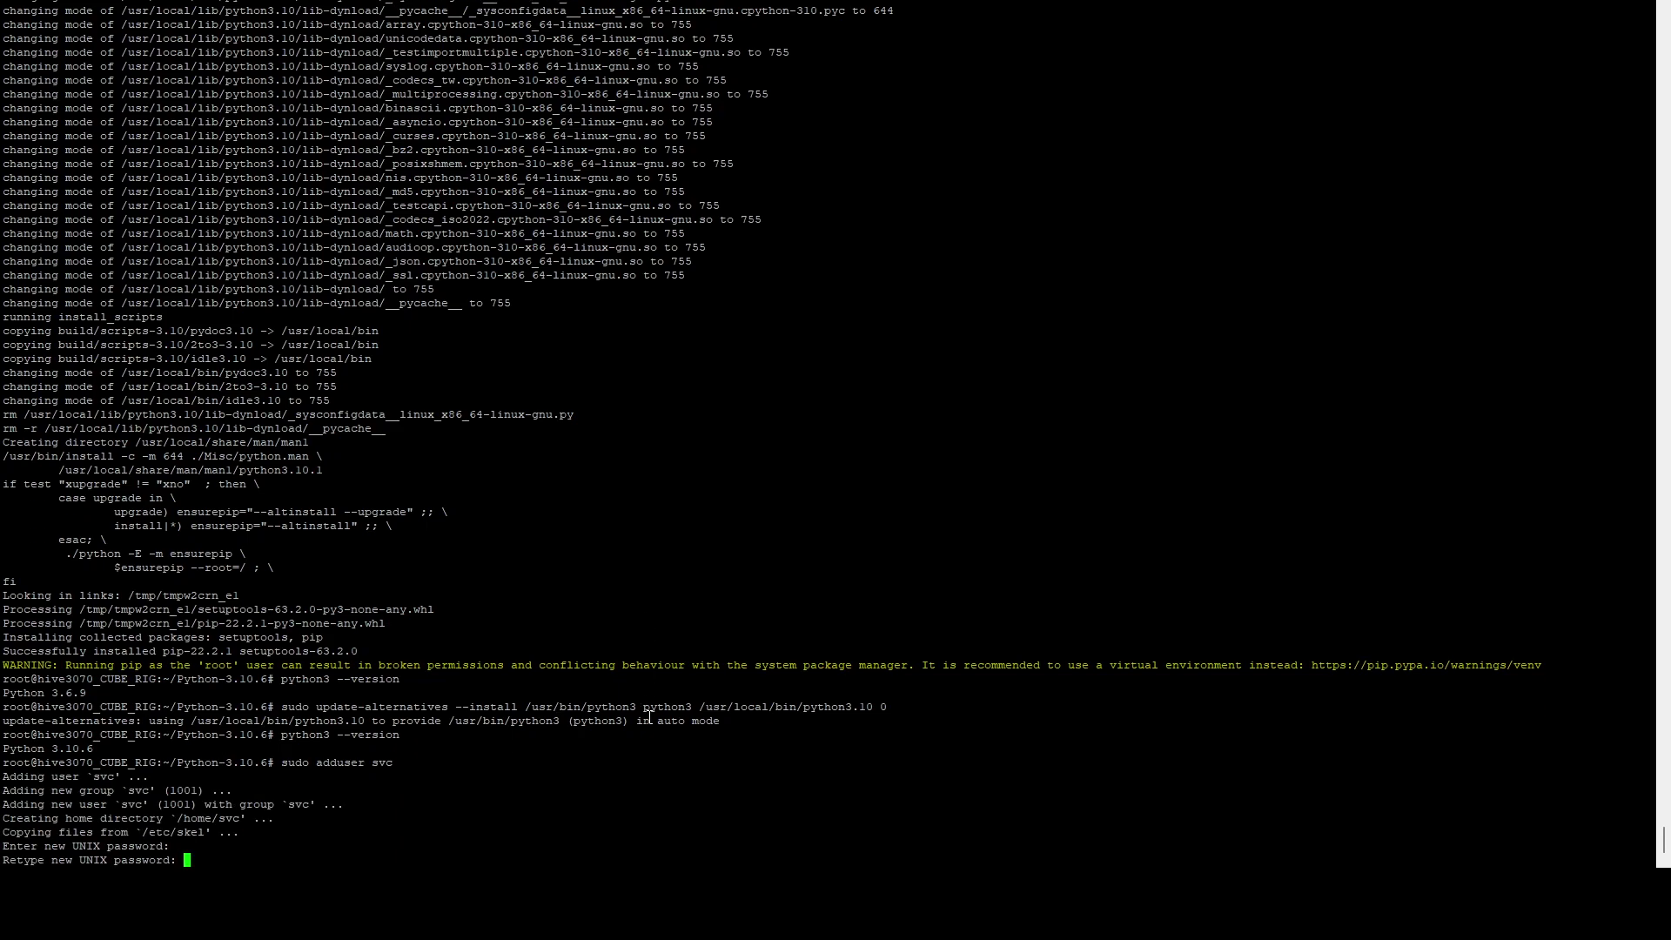
key(Return)
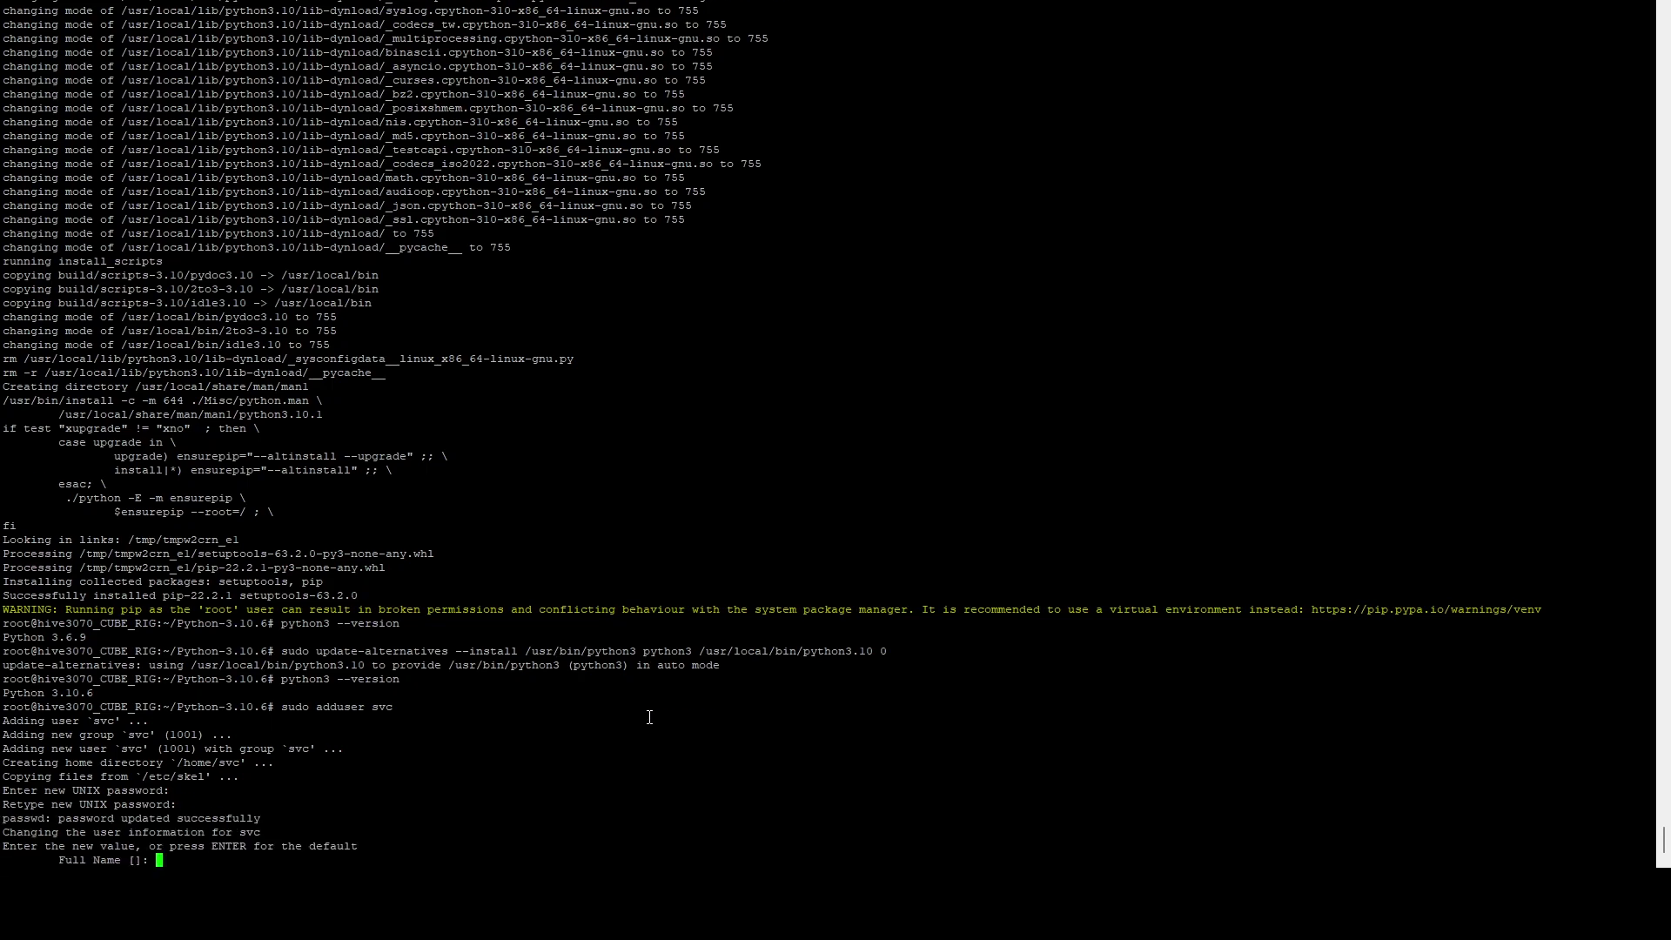
key(Return)
key(Return)
key(Return)
key(Return)
key(Return)
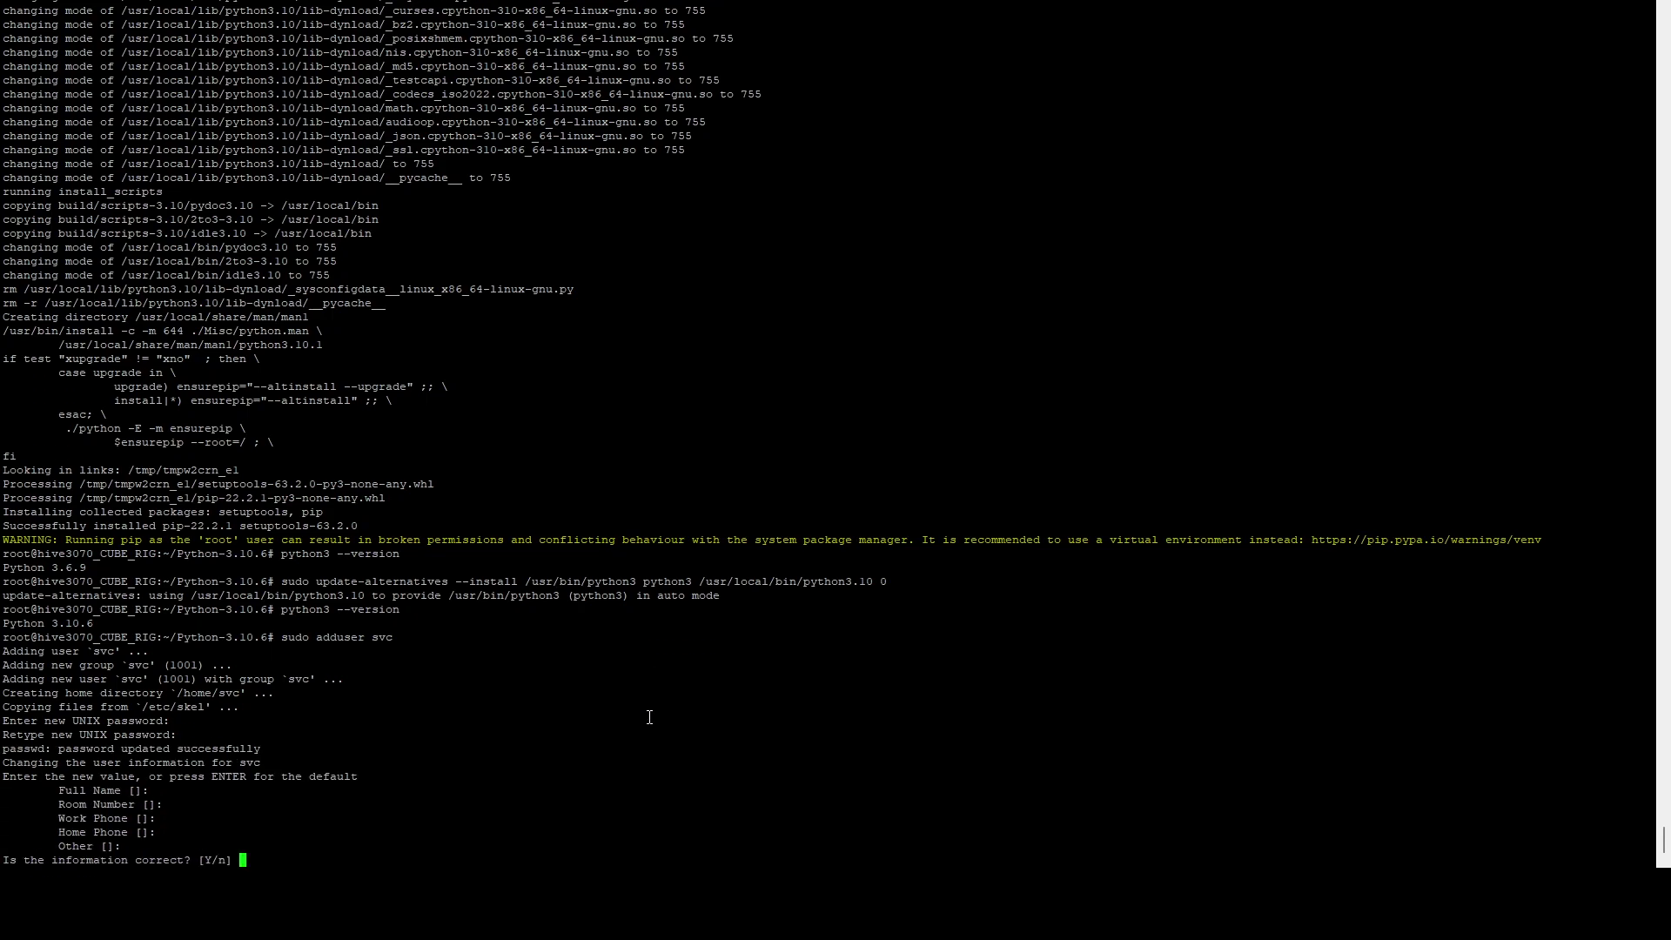
text(Y)
key(Return)
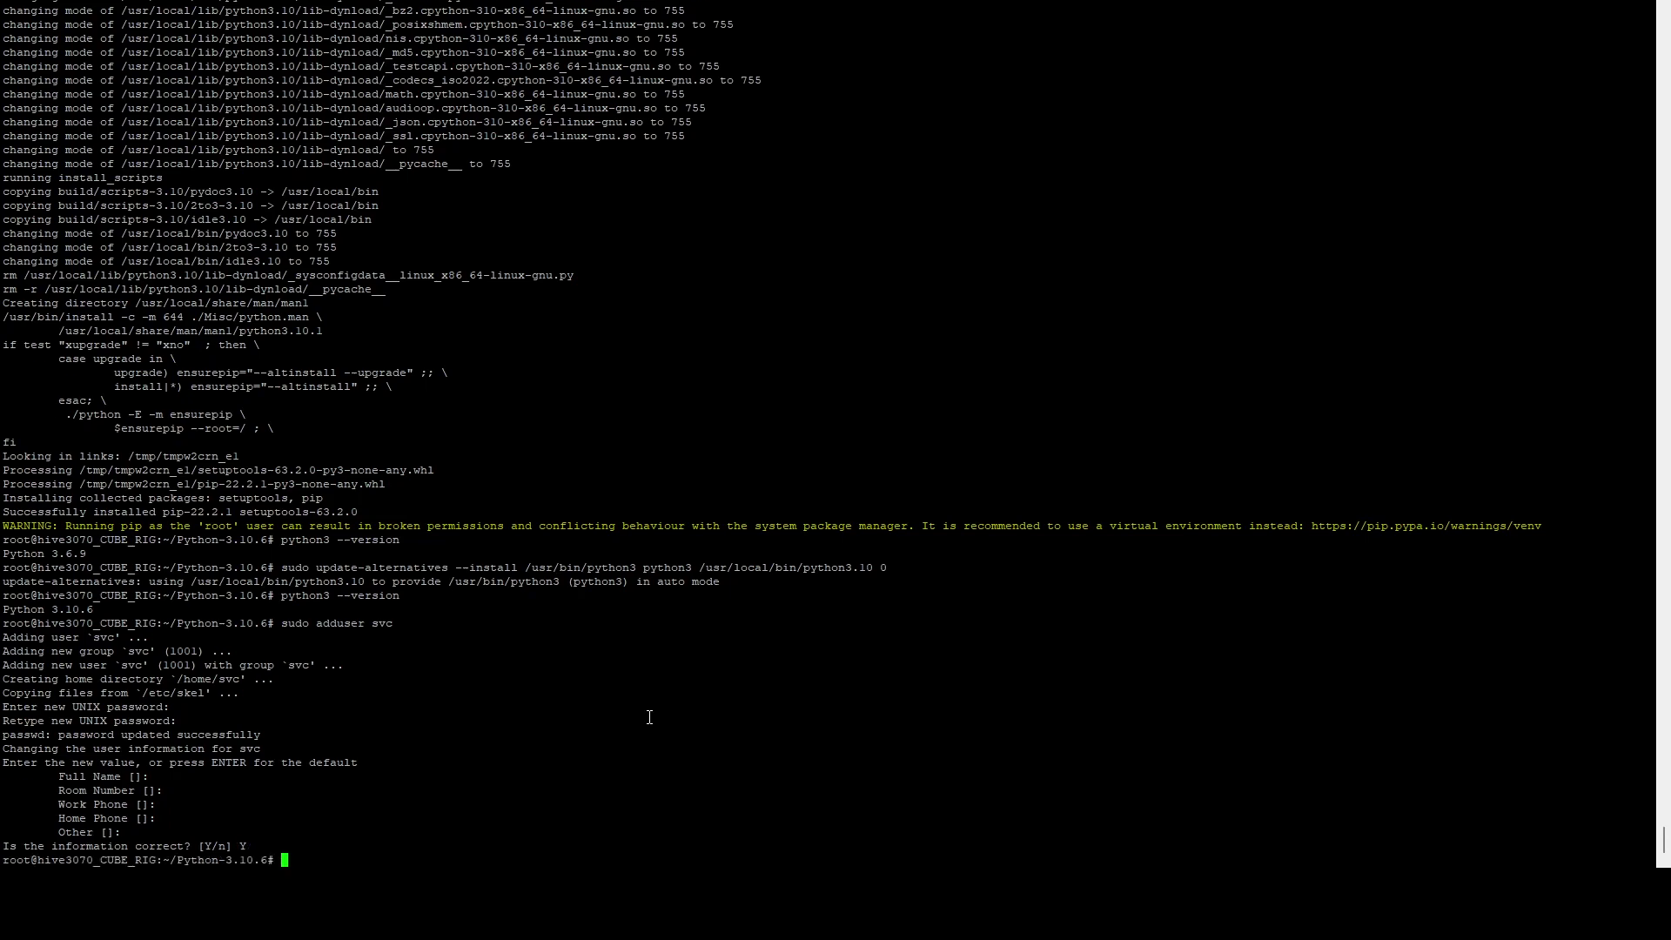
Step: Add svc to the sudo group and switch to it with su - svc
text(sudo usermod -aG sudo svc)
key(Return)
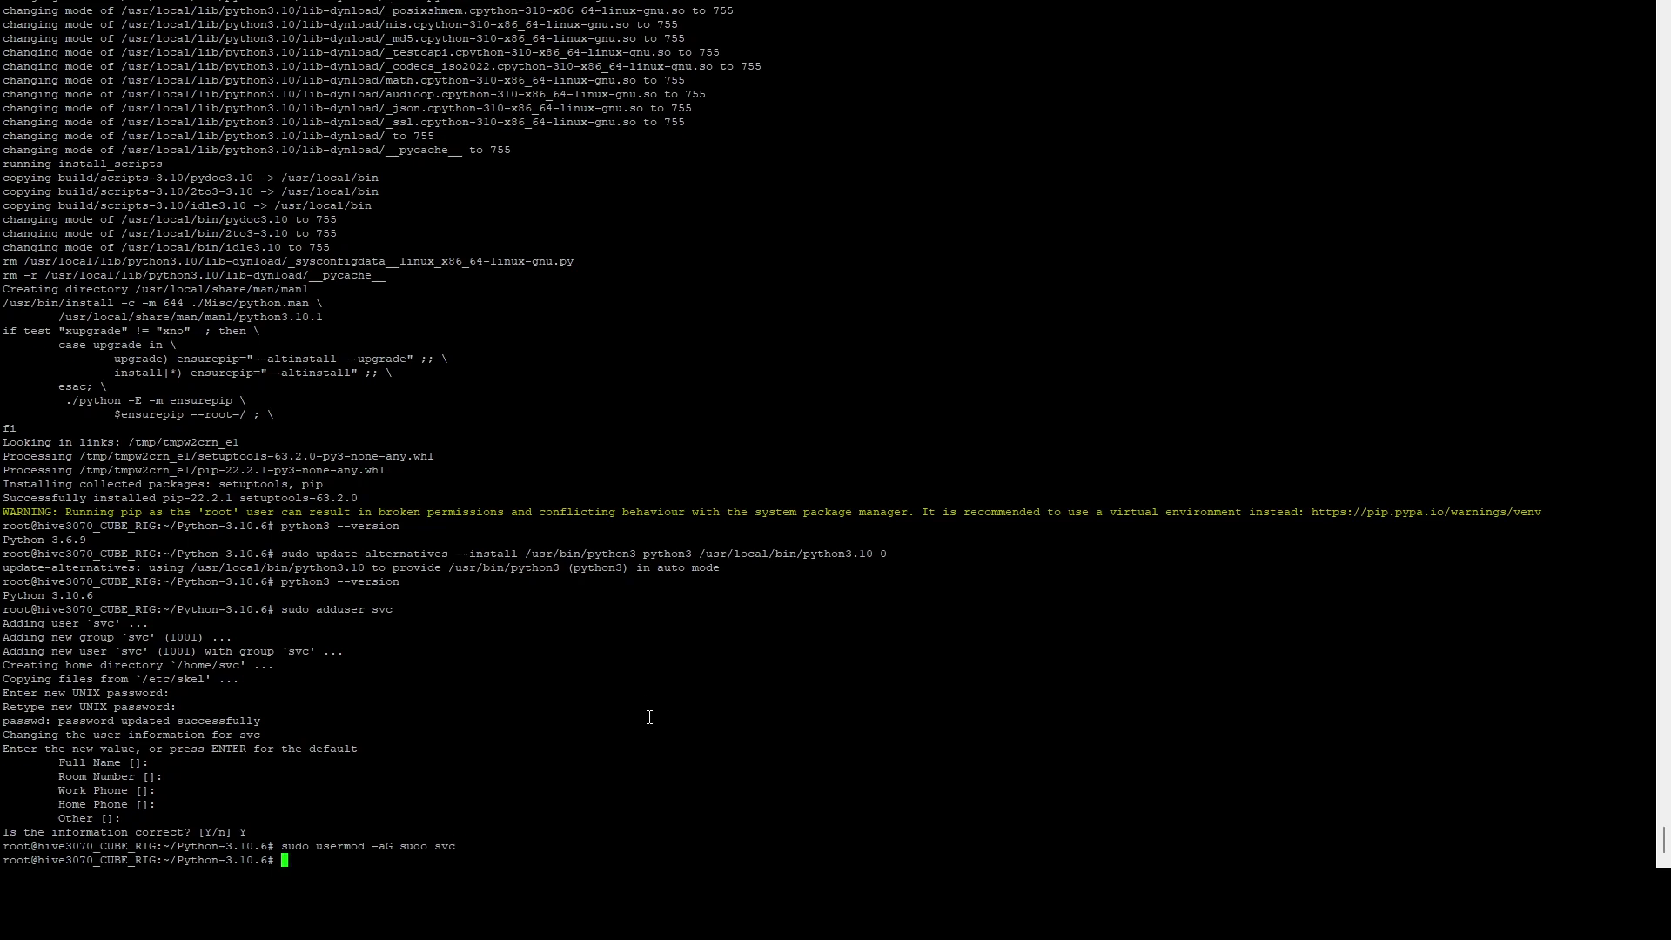
text(su - svc)
key(Return)
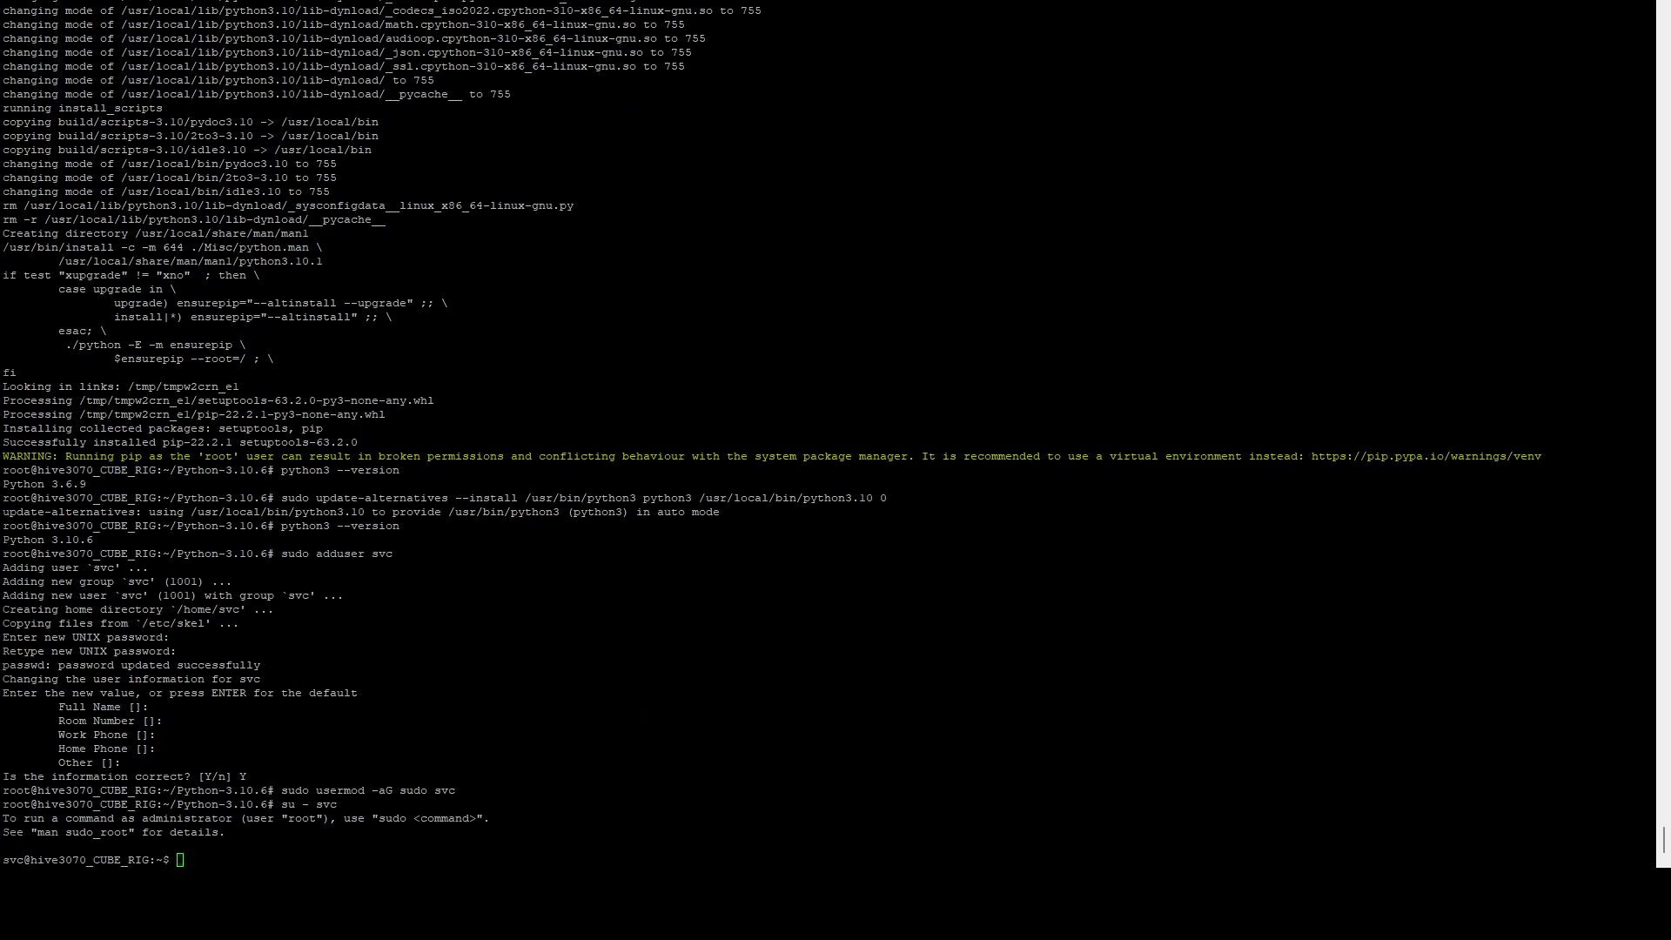
Step: Run the webui install script to download dependencies and load the v1-5 model
right_click(315, 785)
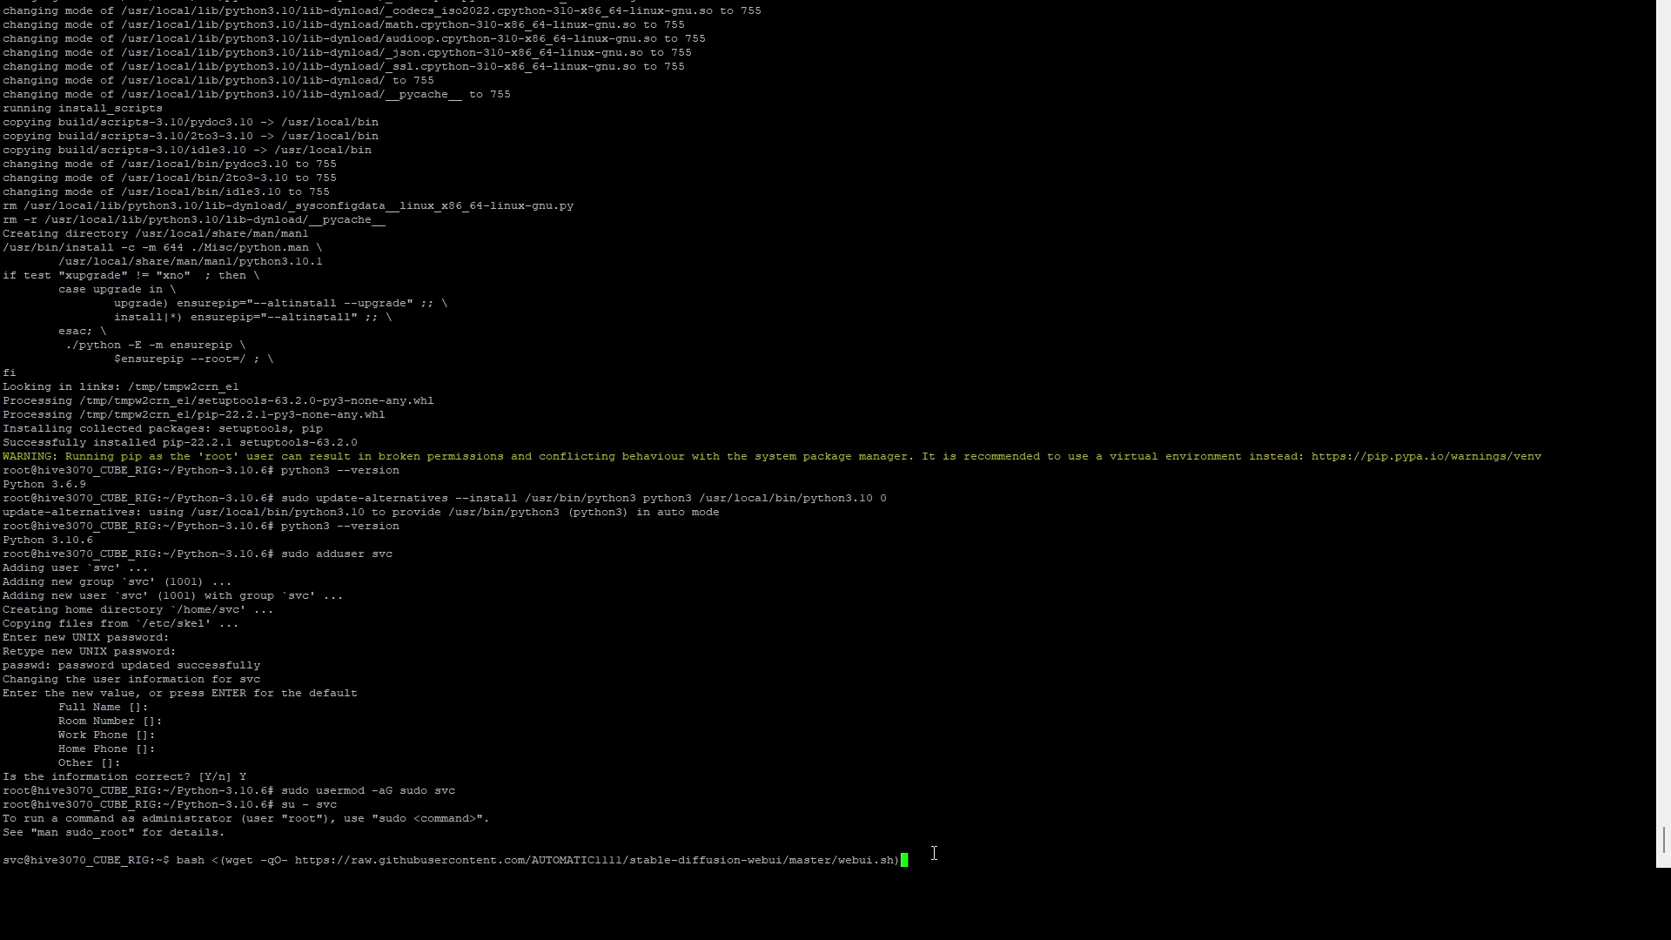
key(Return)
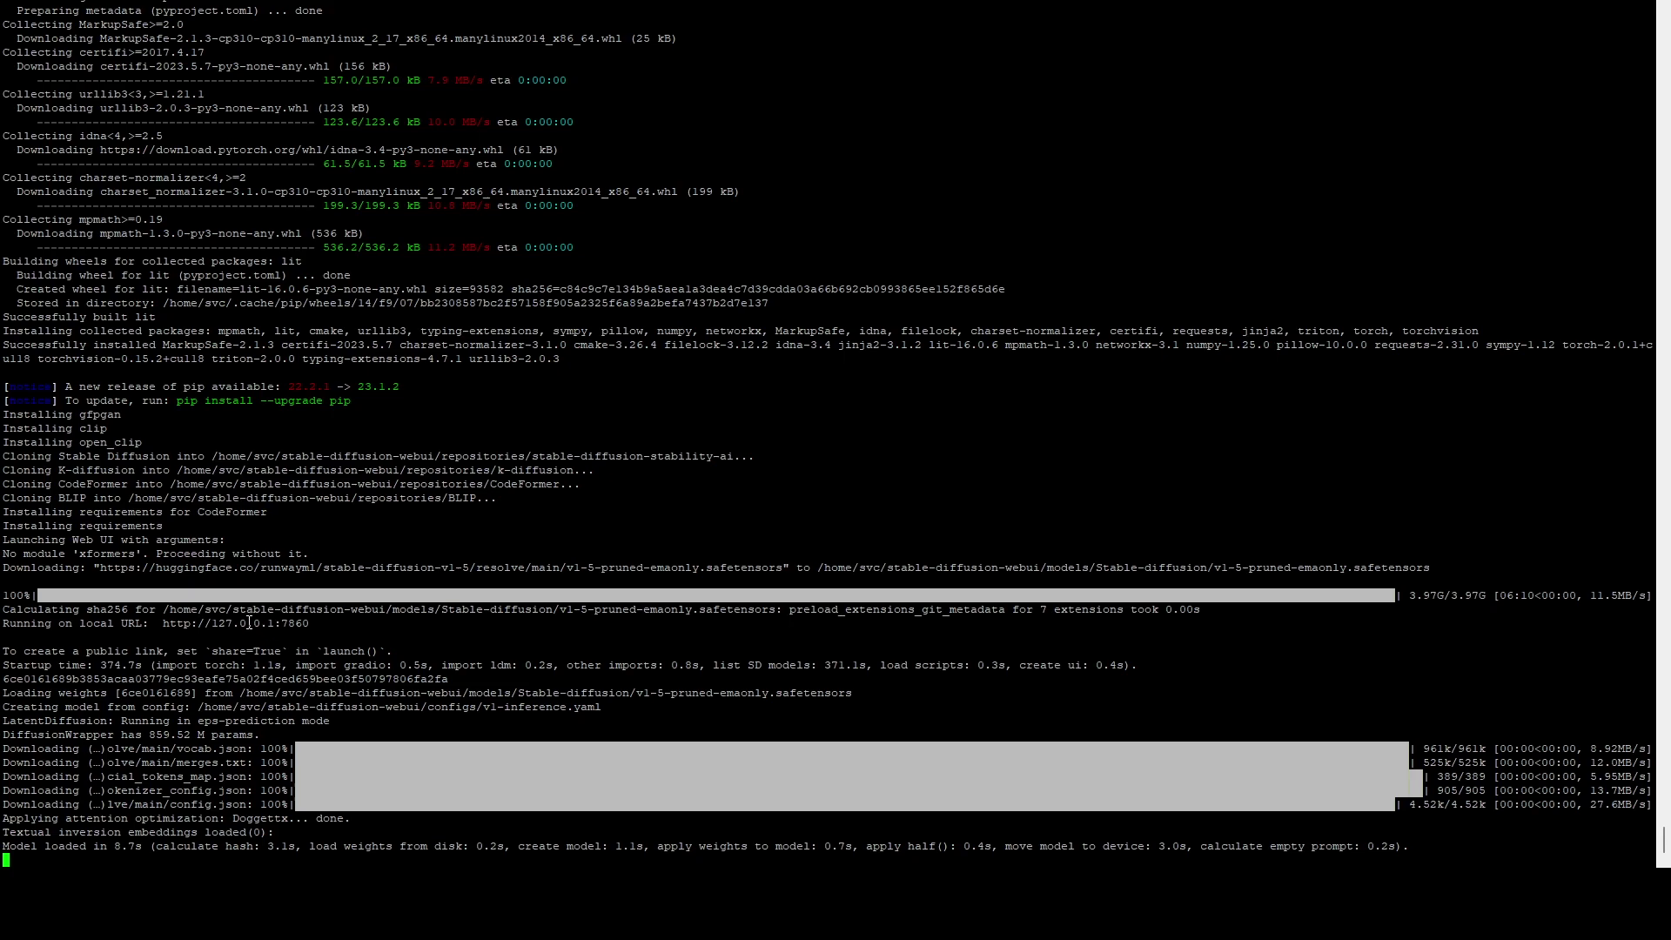
Step: Stop the server, enter the stable-diffusion-webui folder and type ./webui.sh --listen
key(ctrl+c)
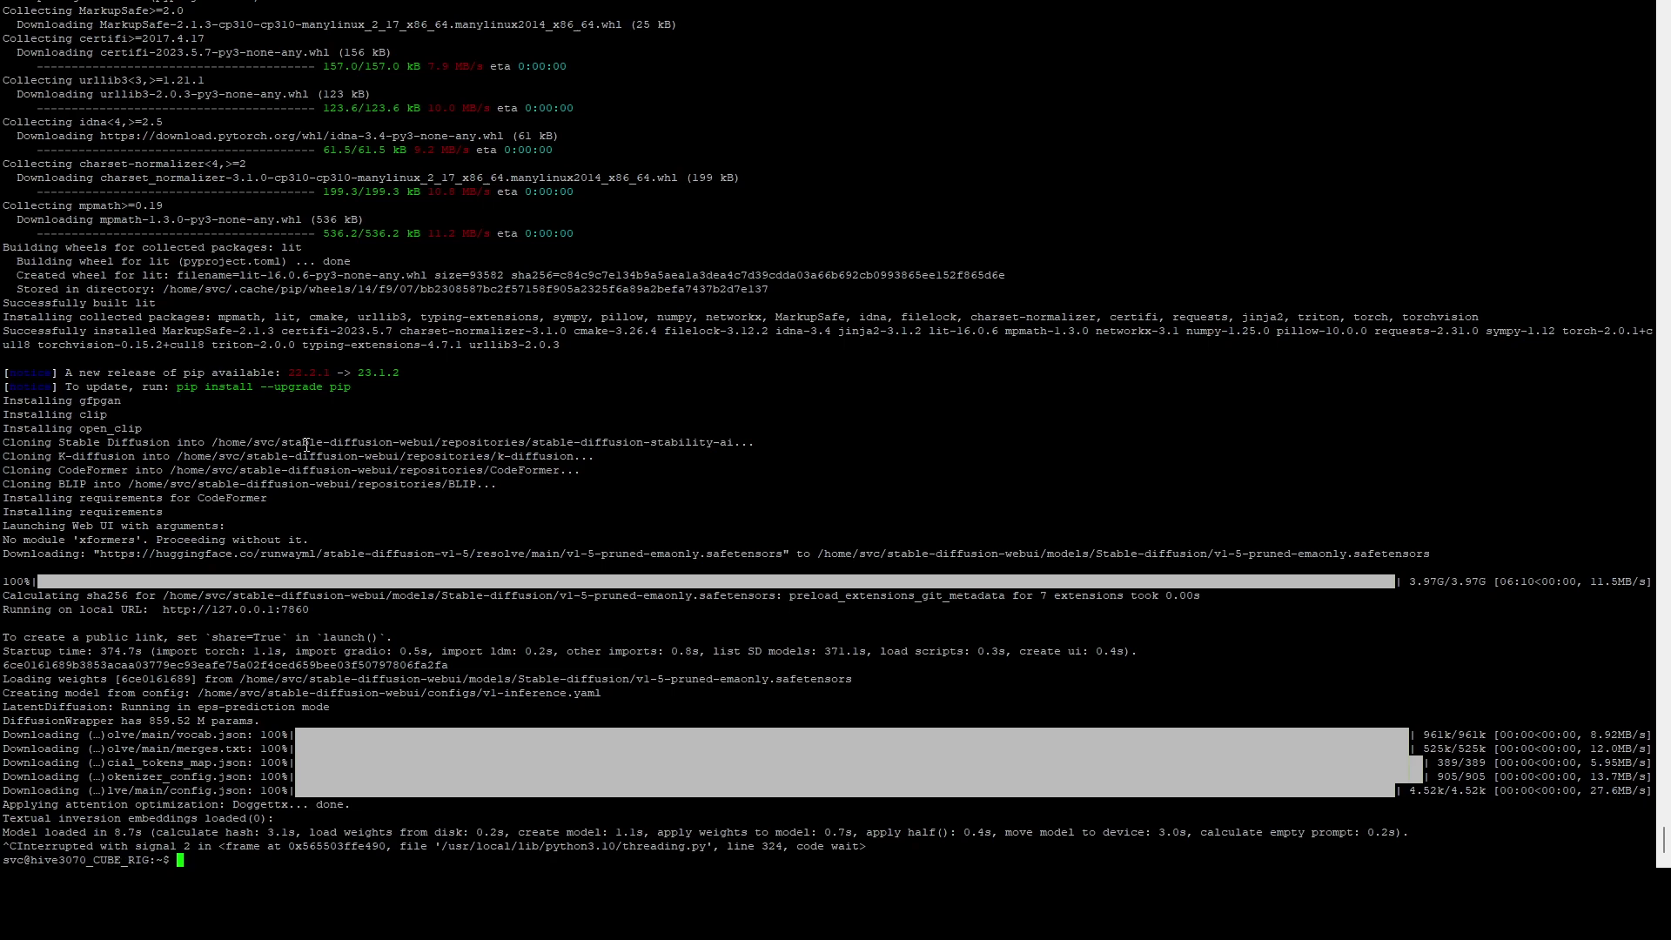
text(ls)
key(Return)
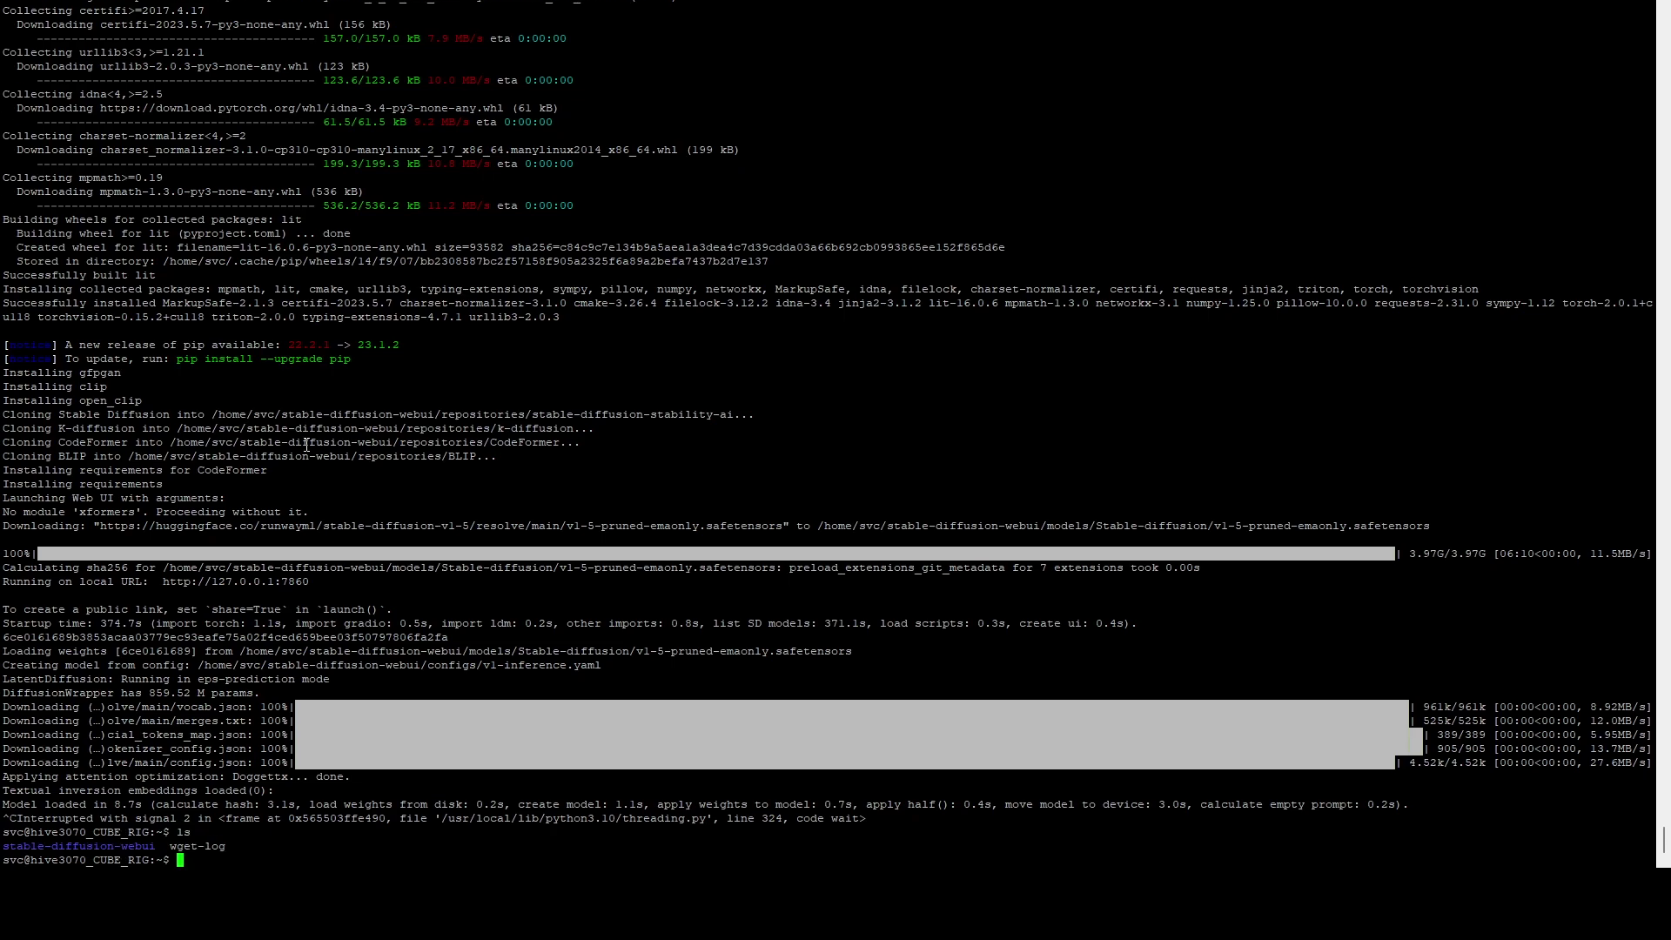
text(cd sta)
key(Tab)
key(Return)
text(ls)
key(Return)
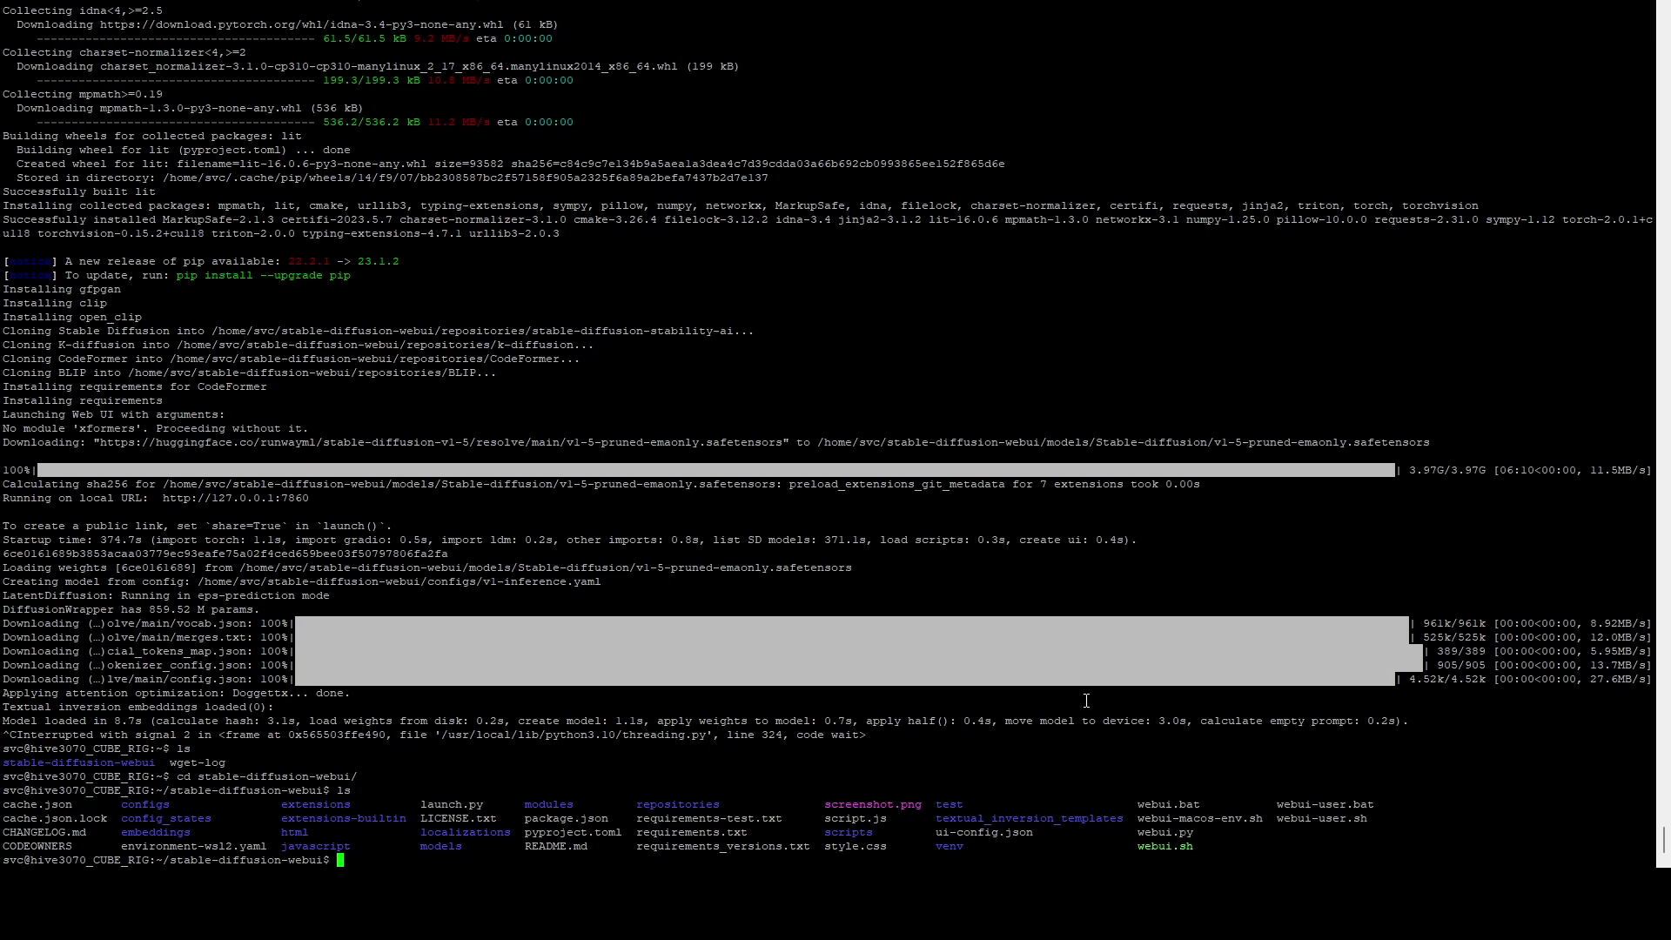
text(./webui.sh --listen)
key(Return)
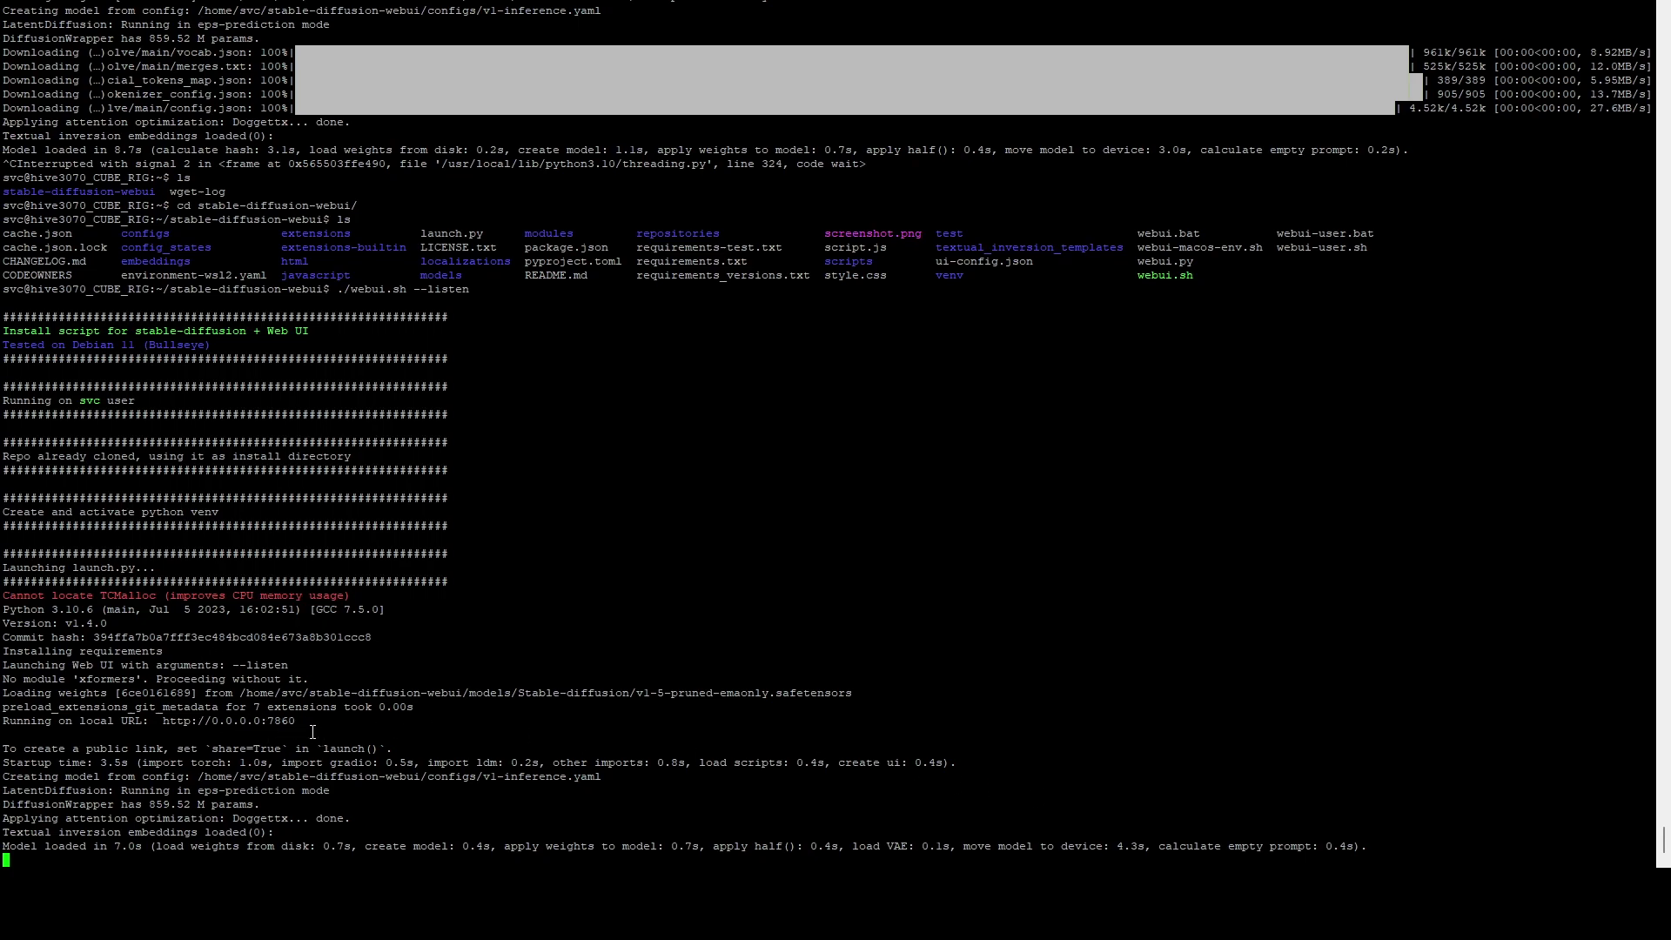
drag(296, 720, 159, 721)
key(ctrl+c)
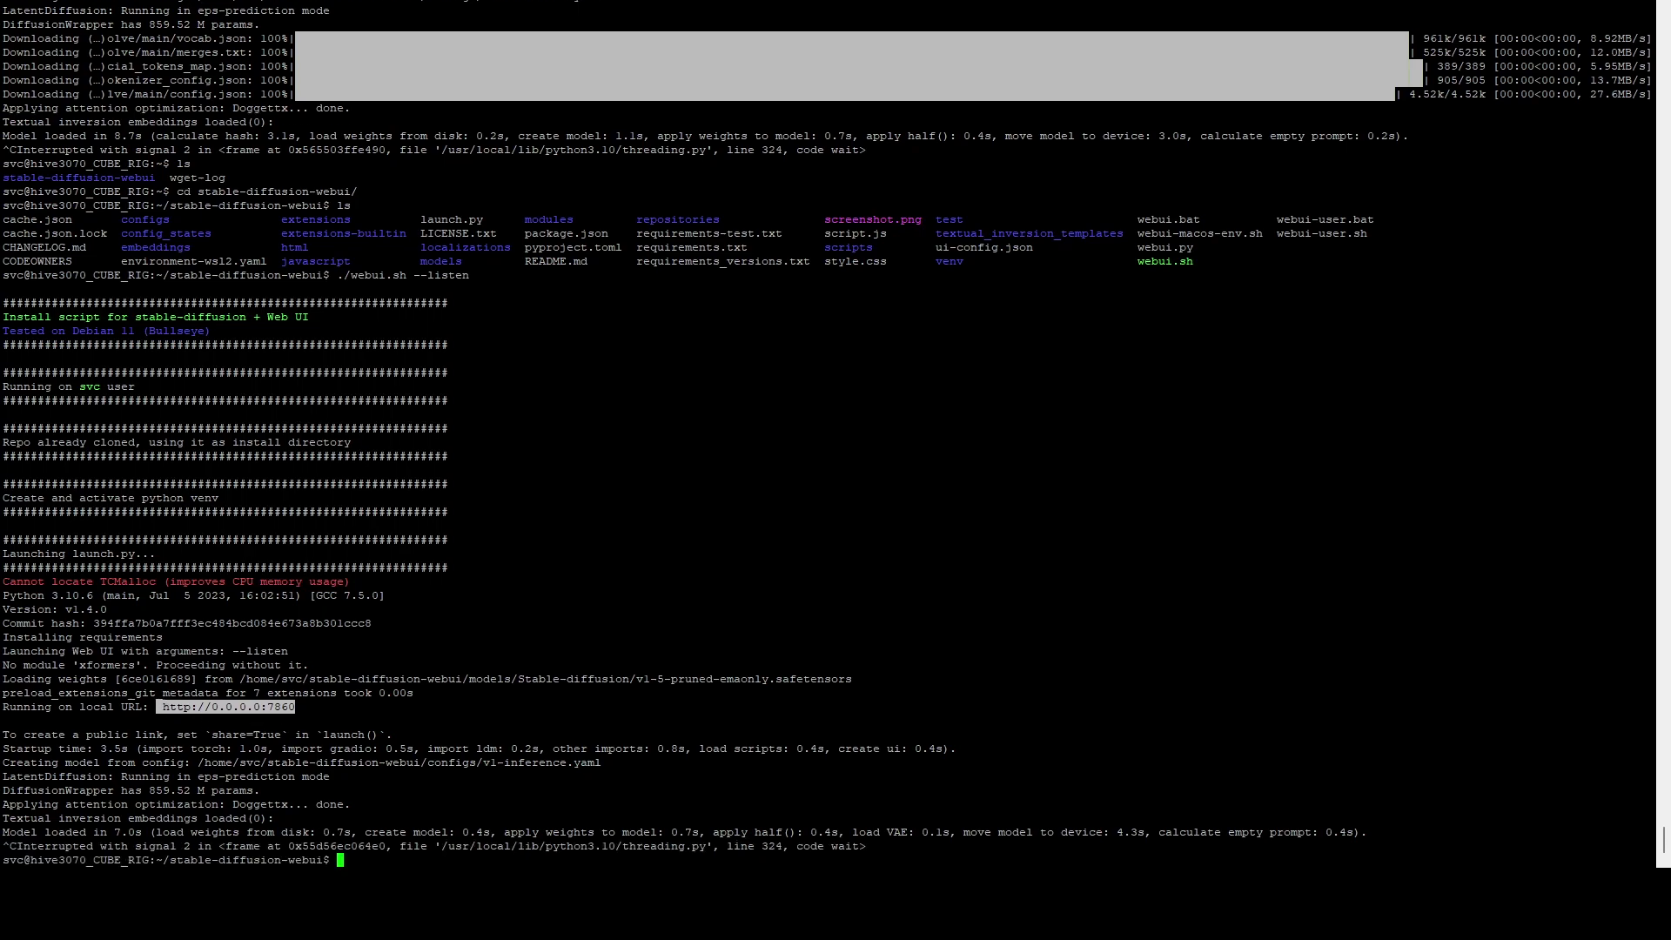
key(Up)
key(Return)
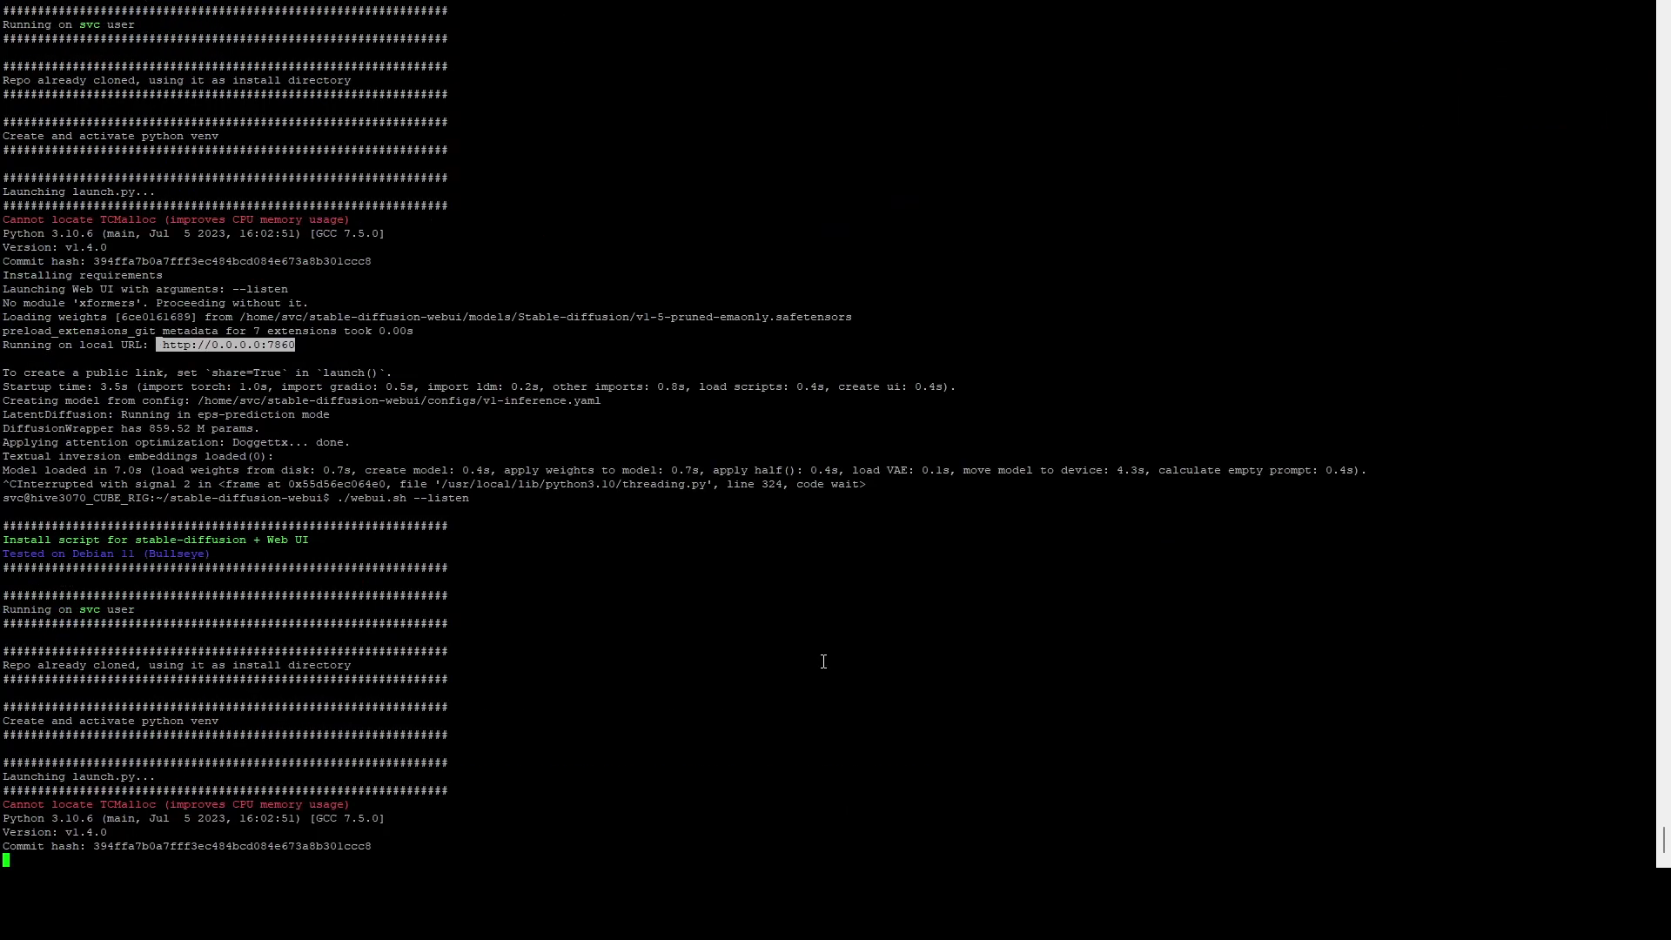
Step: Open the web UI at 192.168.1.127:7860 in a new Chrome tab
mouse_move(963, 865)
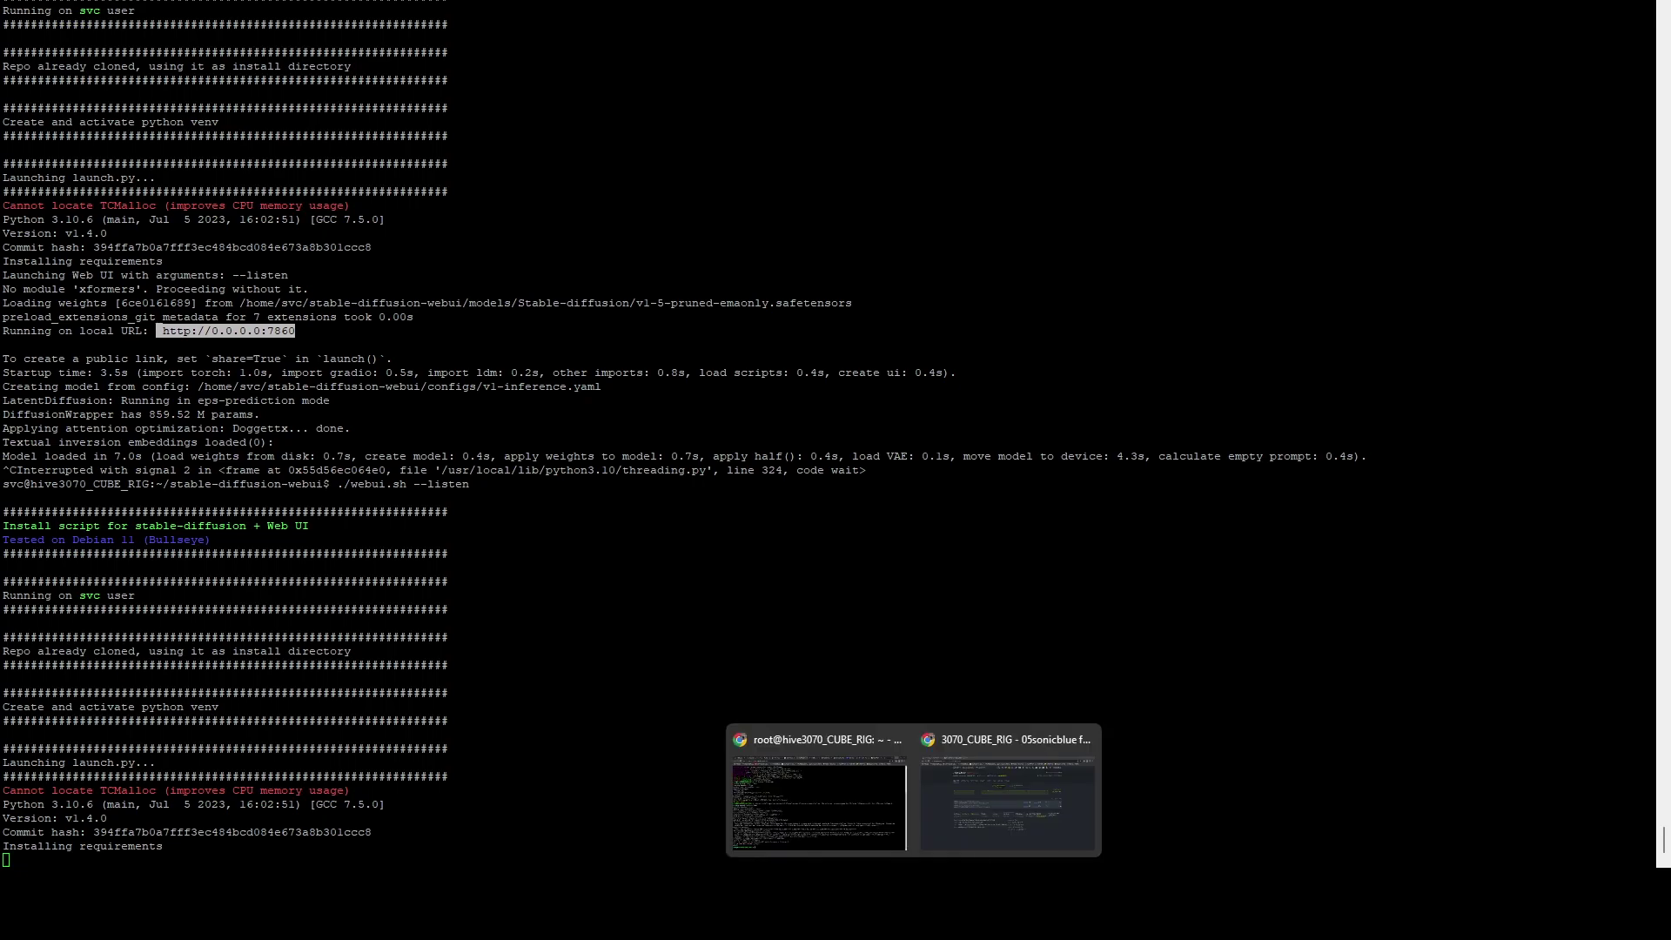
click(938, 812)
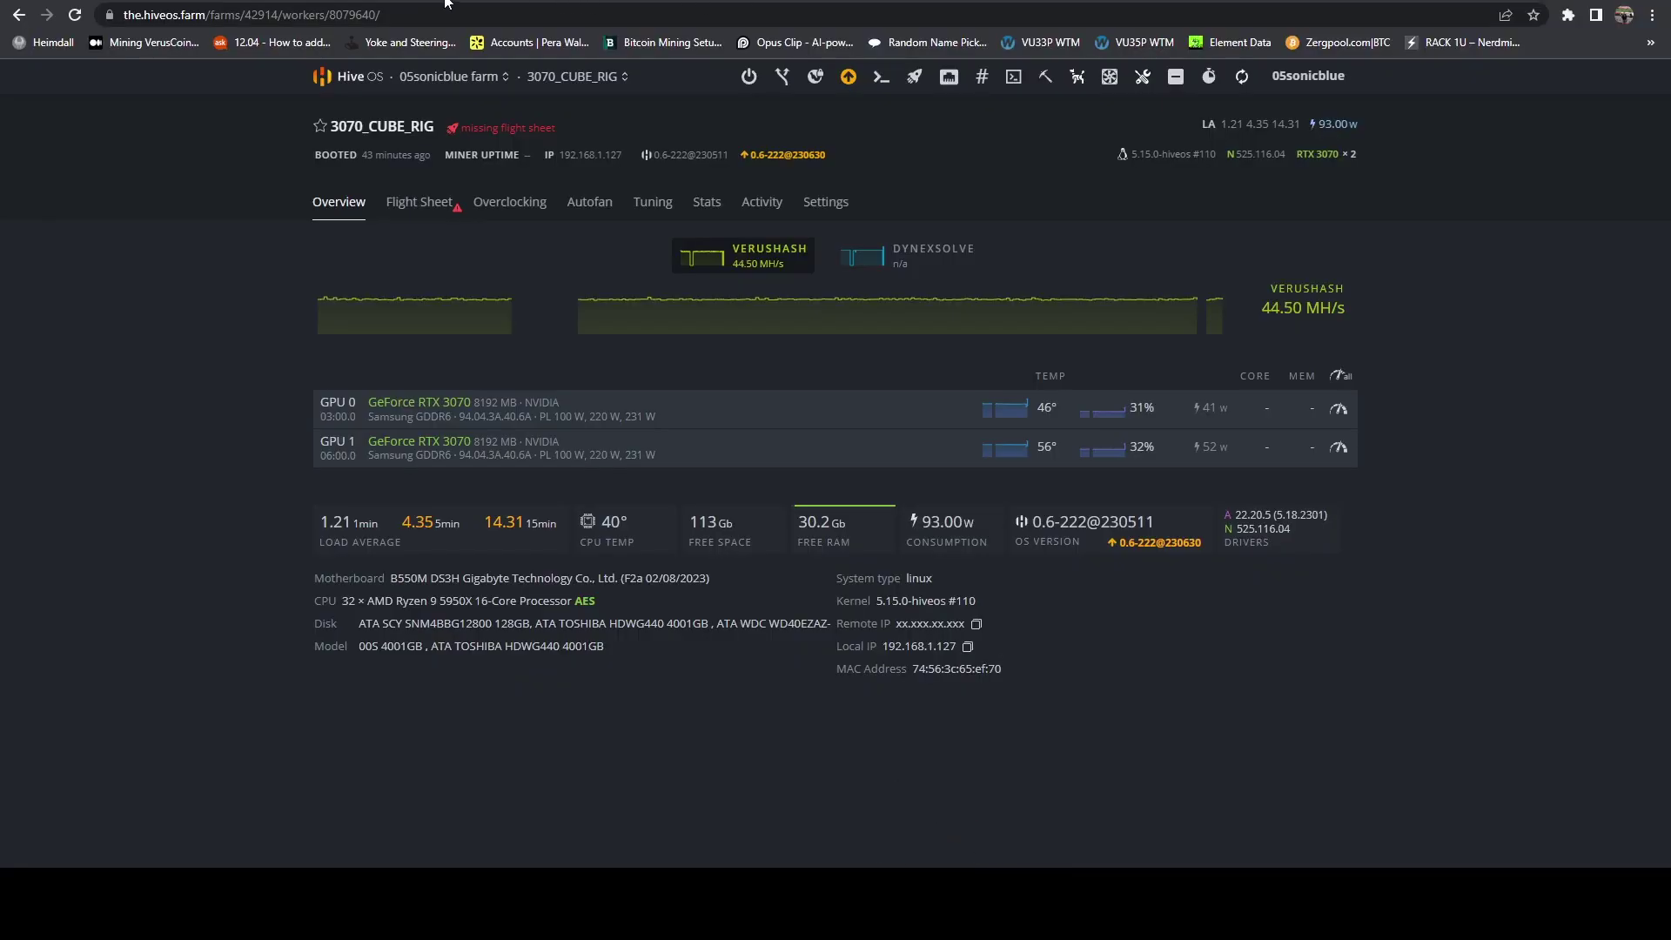
key(ctrl+t)
key(ctrl+v)
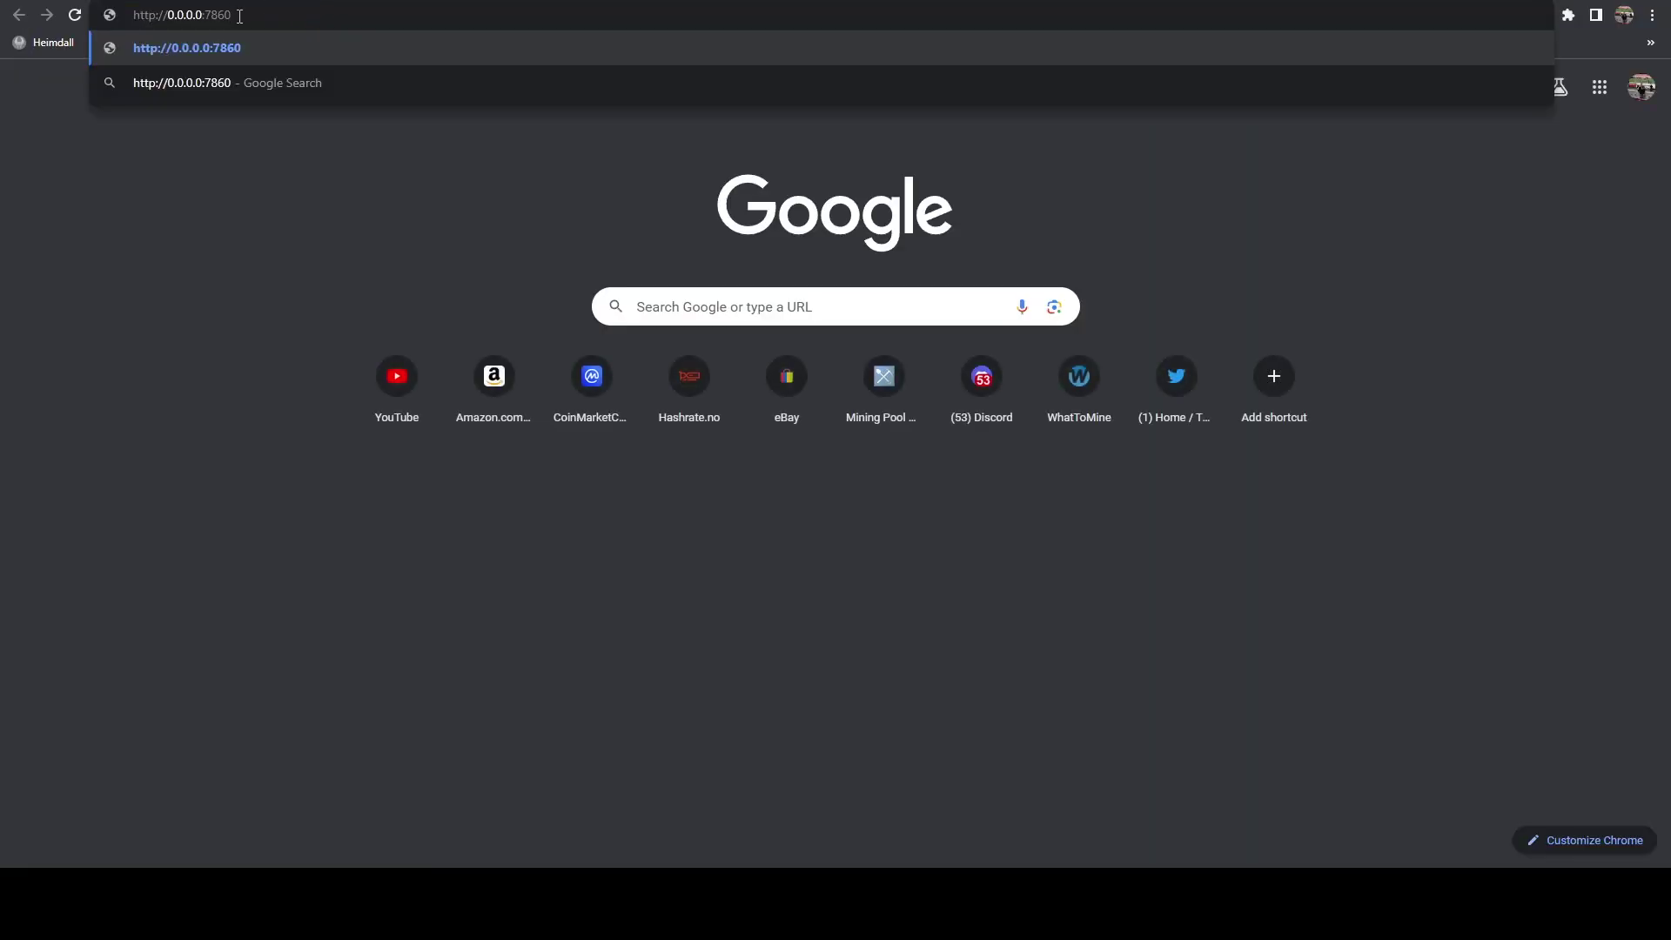
click(133, 15)
key(shift+Right)
key(shift+Right)
key(shift+Right)
key(shift+Right)
key(shift+Right)
key(shift+Right)
key(shift+Right)
text(192.168.)
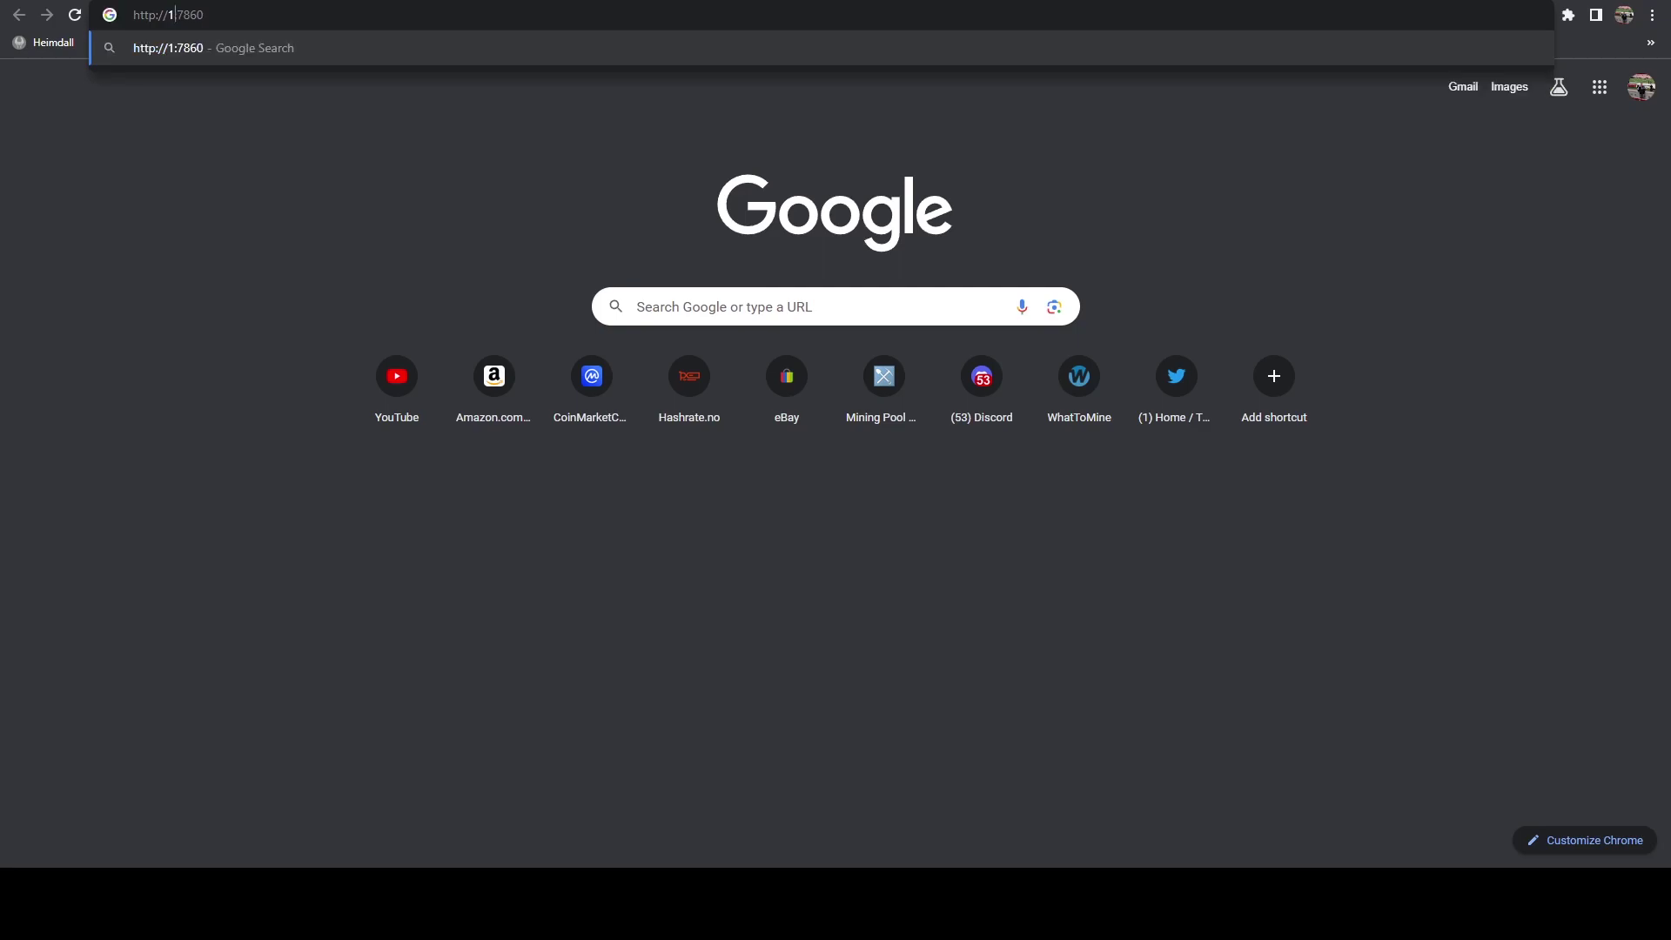
text(1.127)
key(Return)
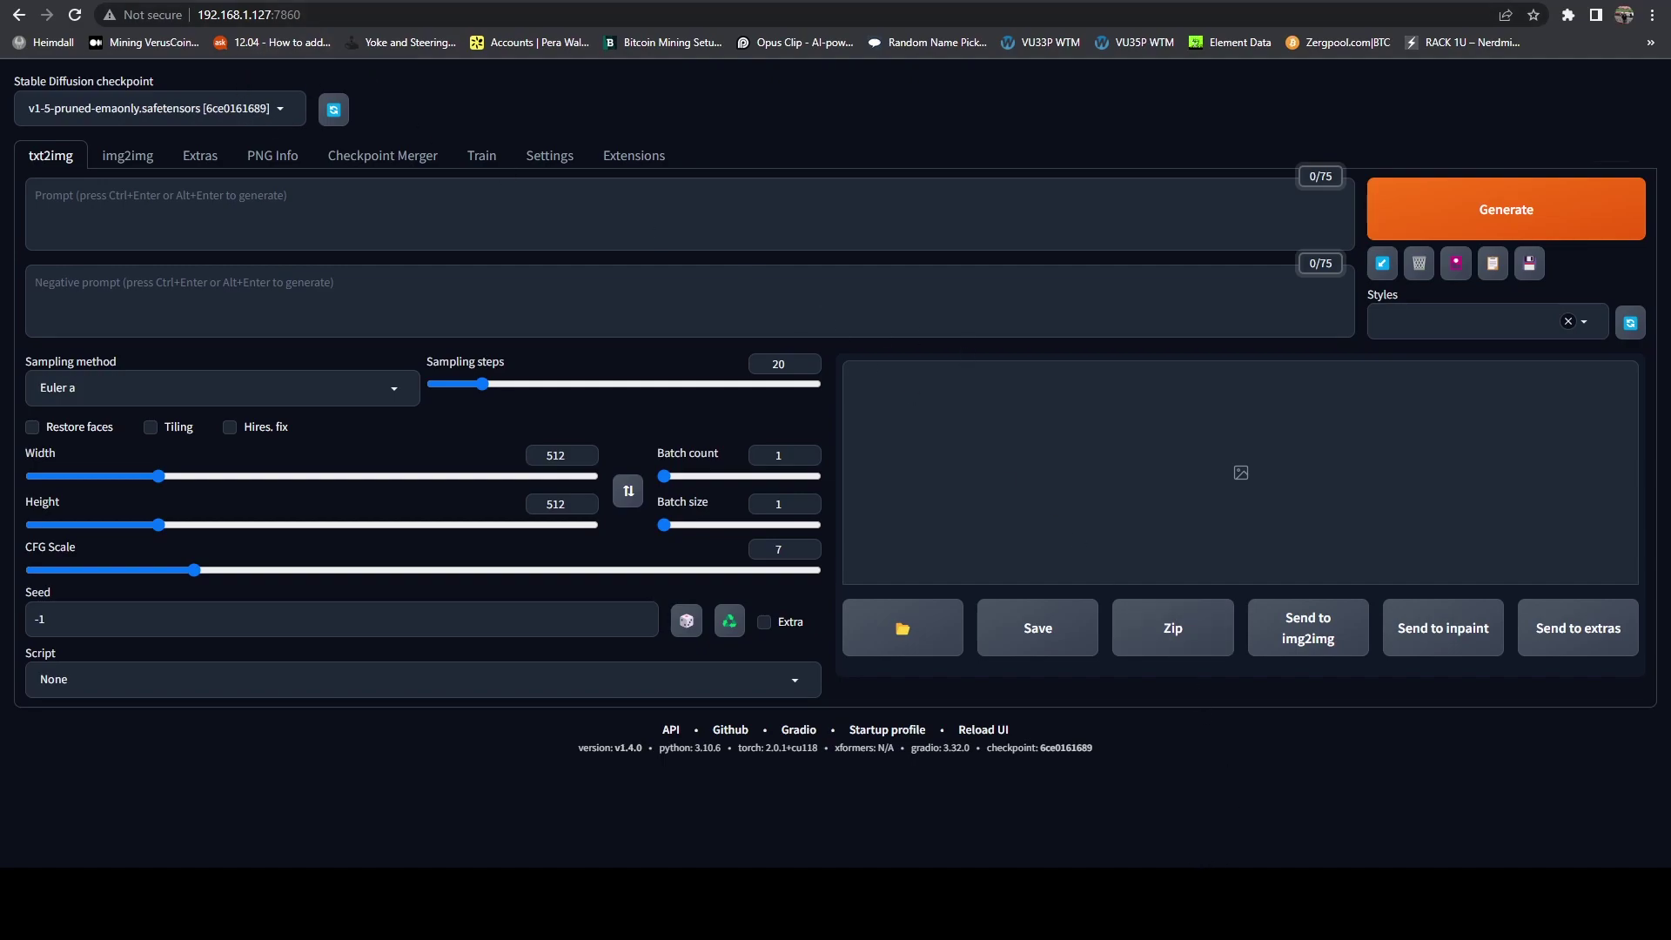
Step: Duplicate the PuTTY session to the rig and log in as root
click(1206, 862)
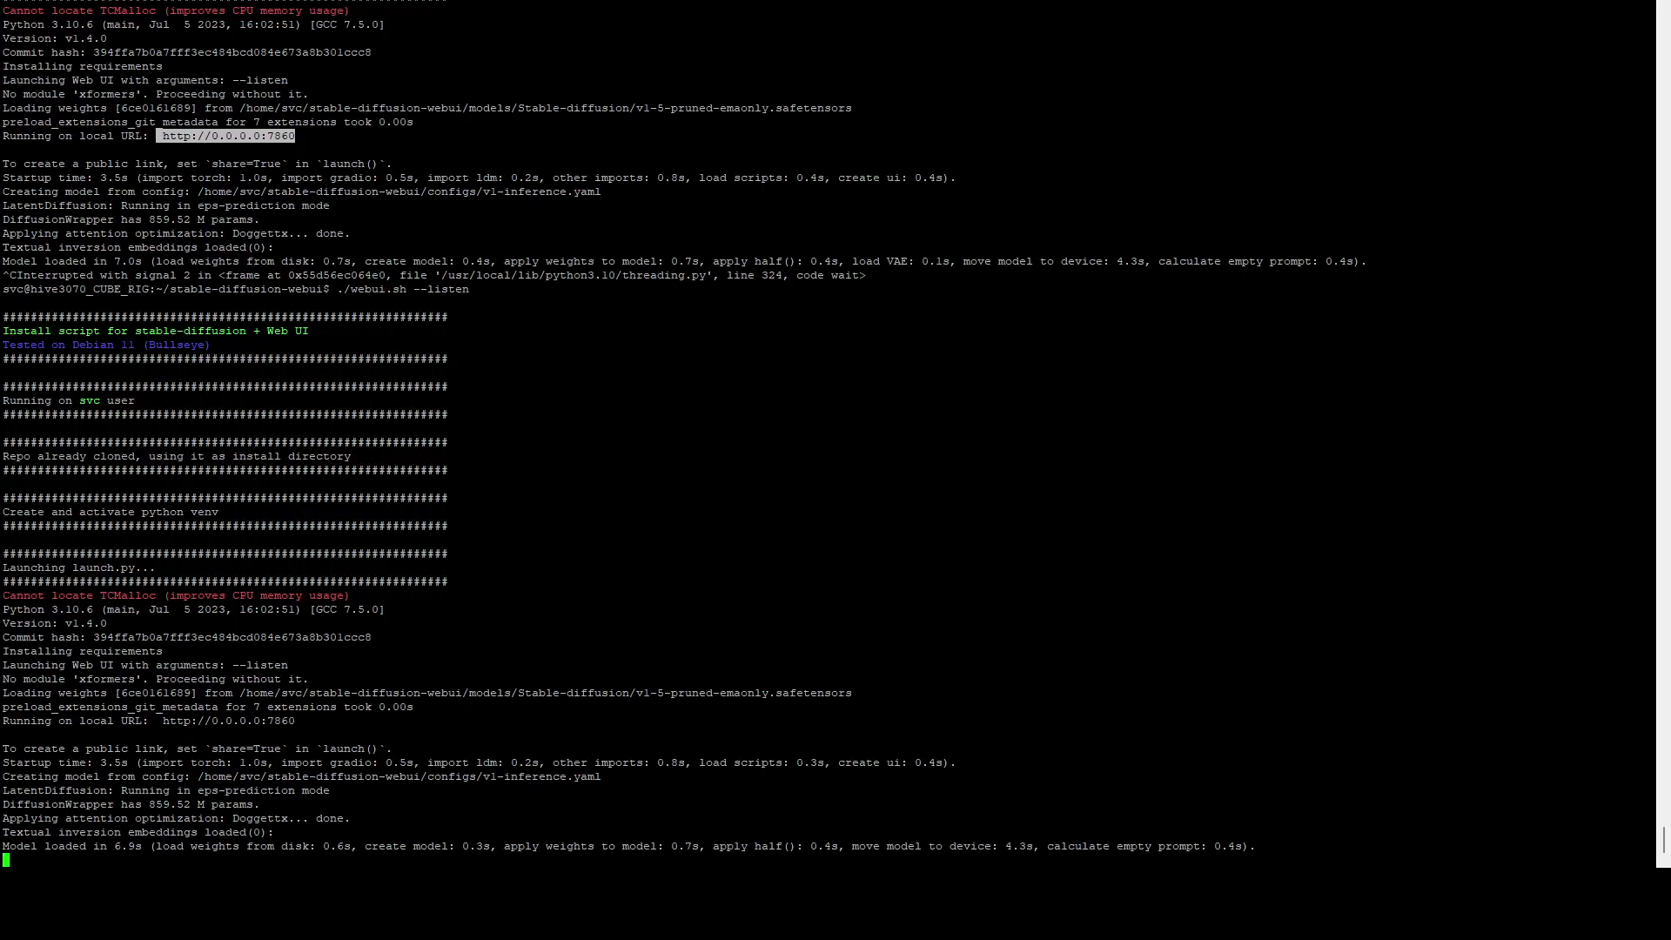
key(alt+space)
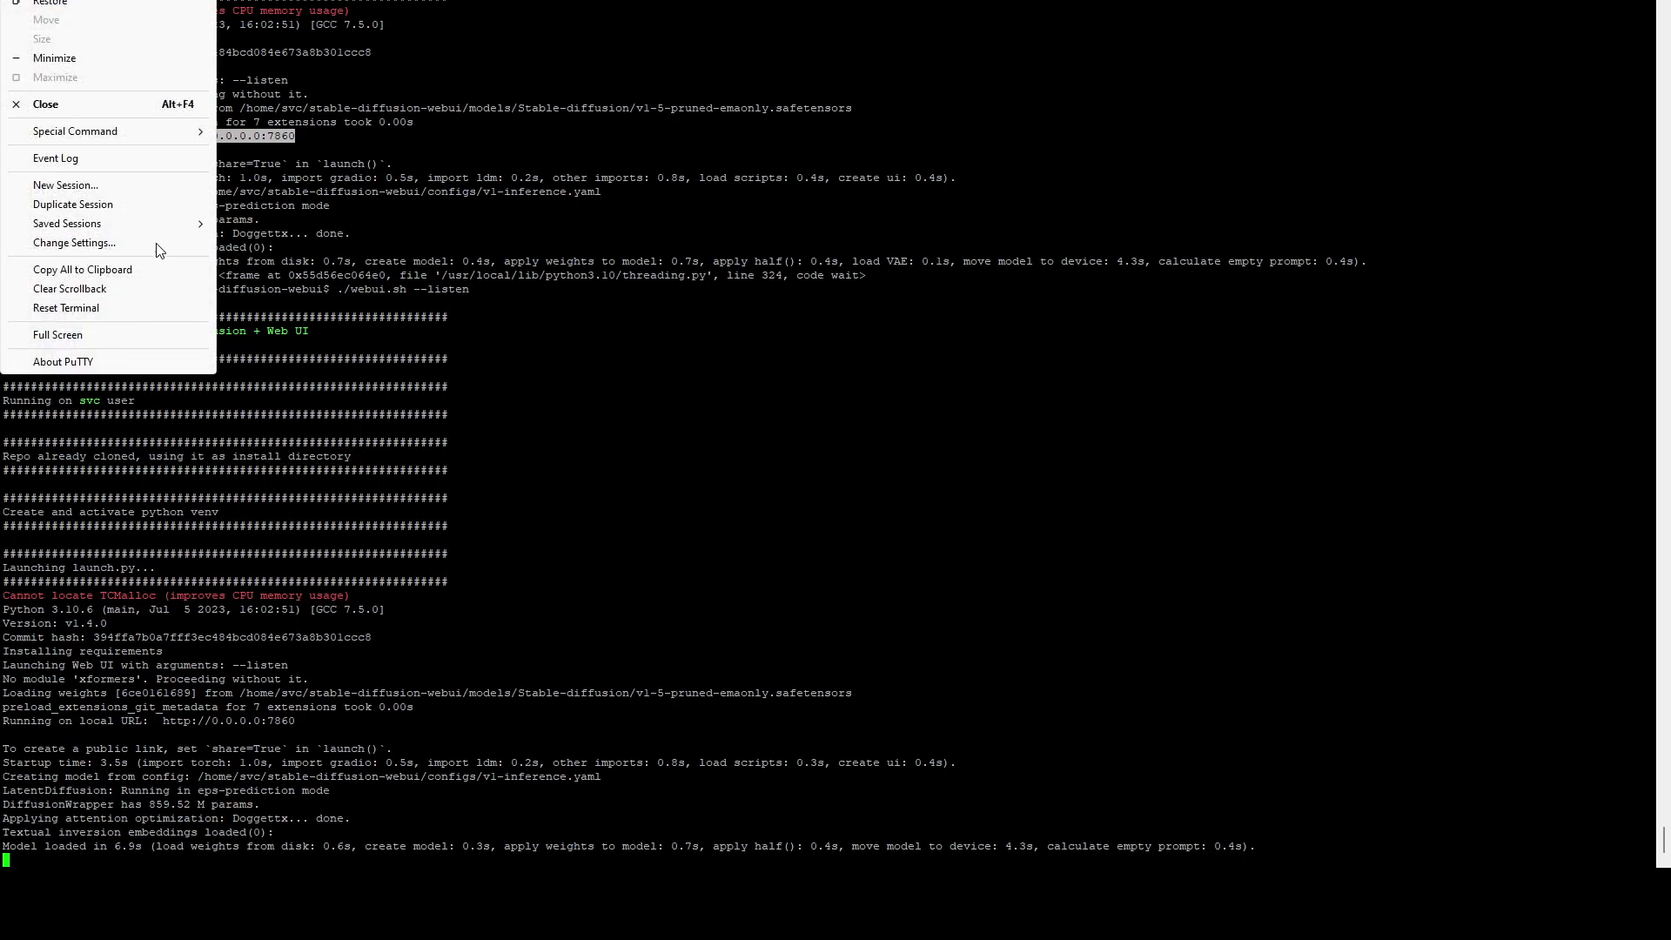
click(132, 204)
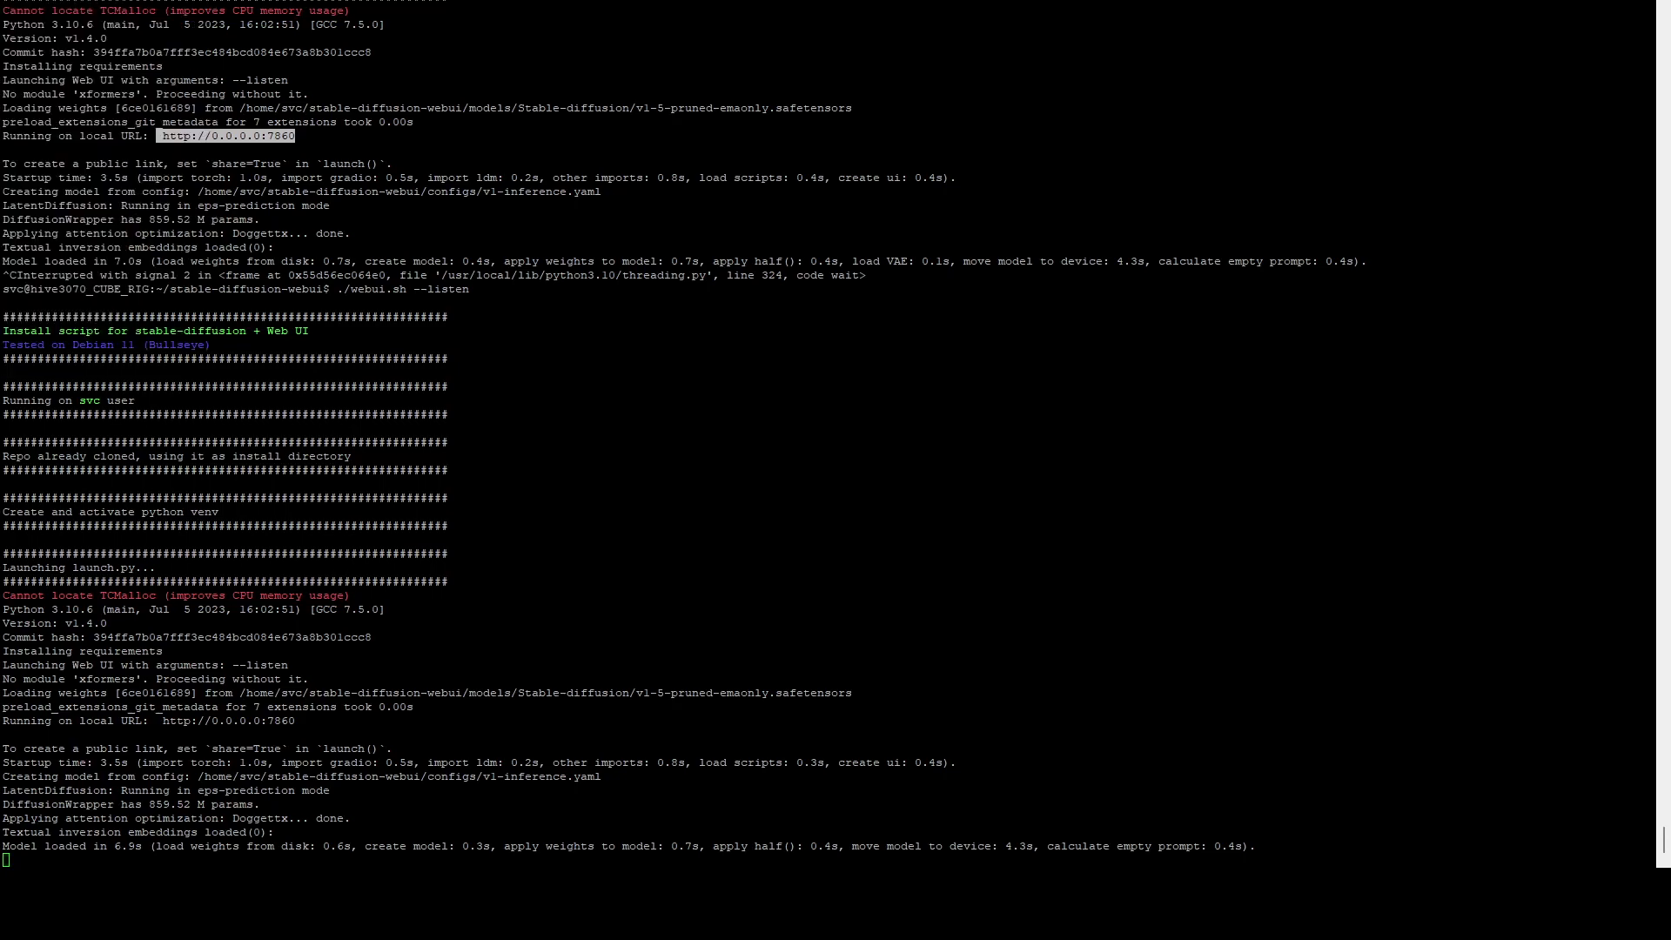
text(m)
key(BackSpace)
text(root)
key(Return)
key(Return)
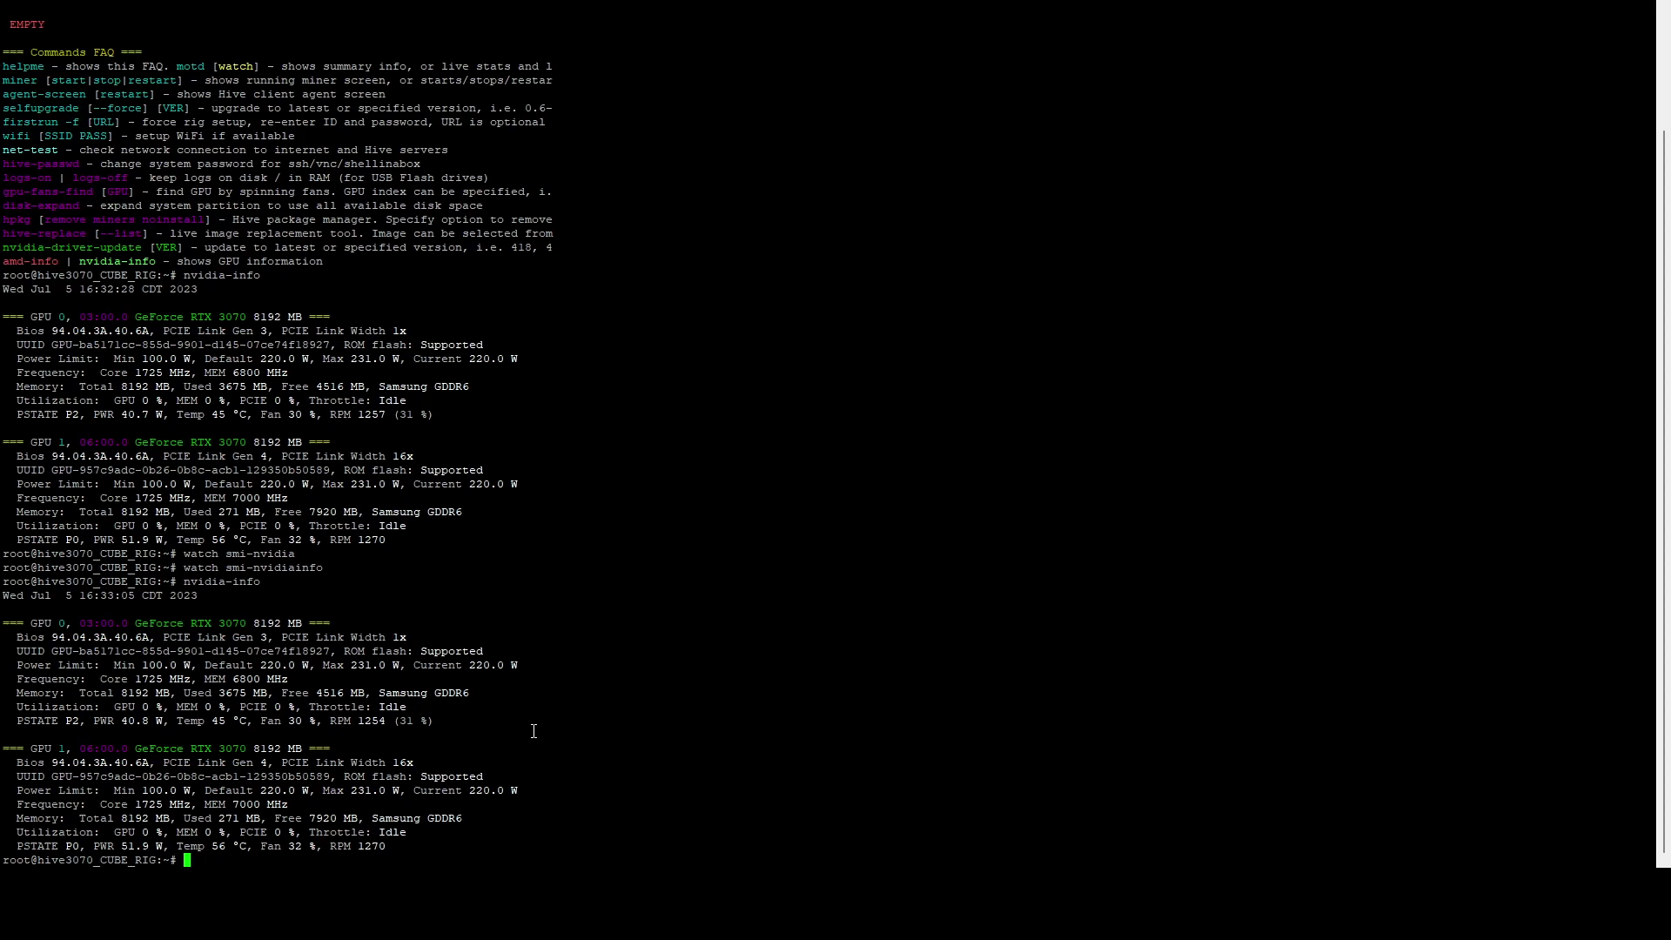
Step: Enter the 'watch nvidia-smi' command in the root terminal
text(watch nvidia-sm)
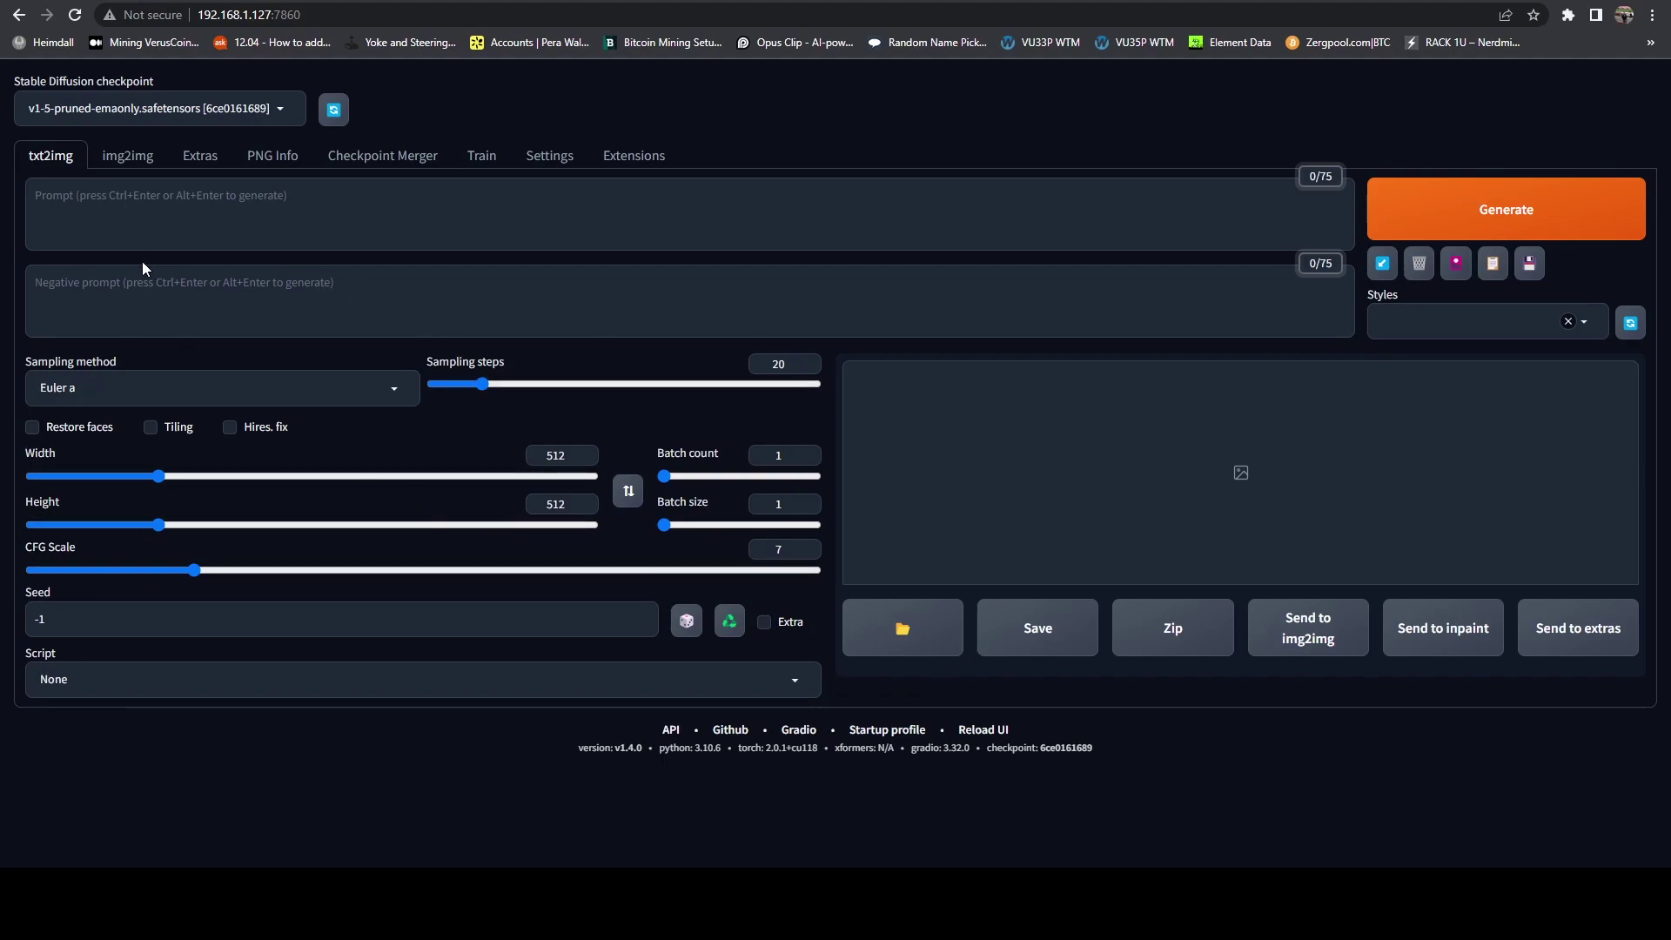
Step: Enter 'dragon' as the prompt and generate an image
click(129, 236)
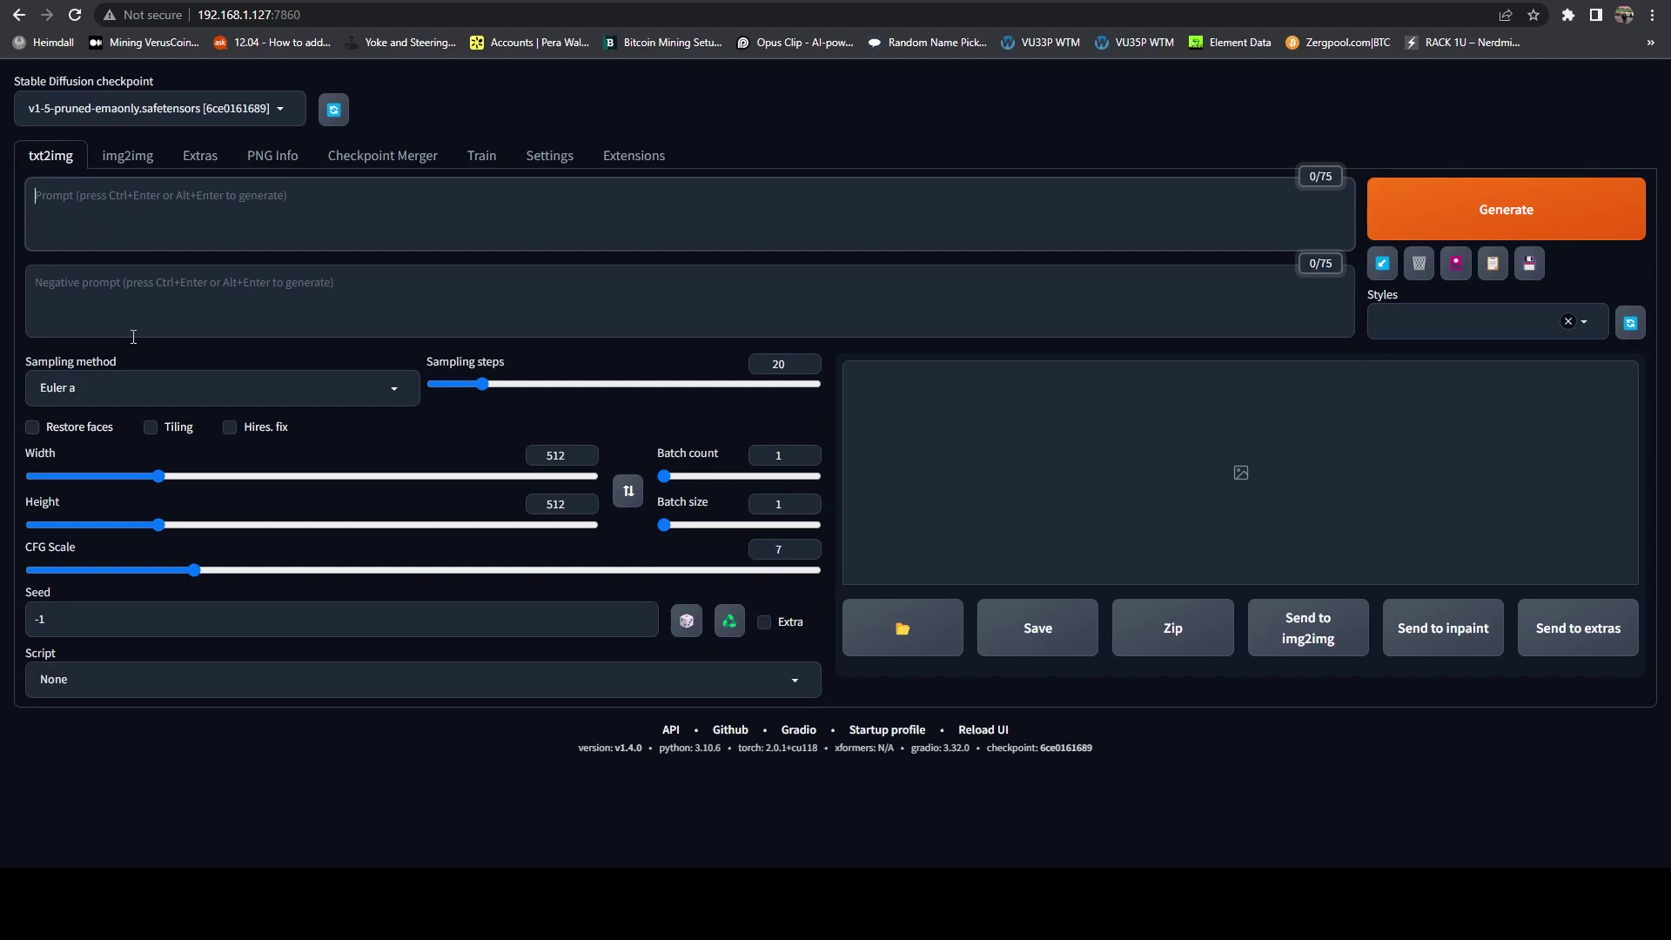
click(130, 296)
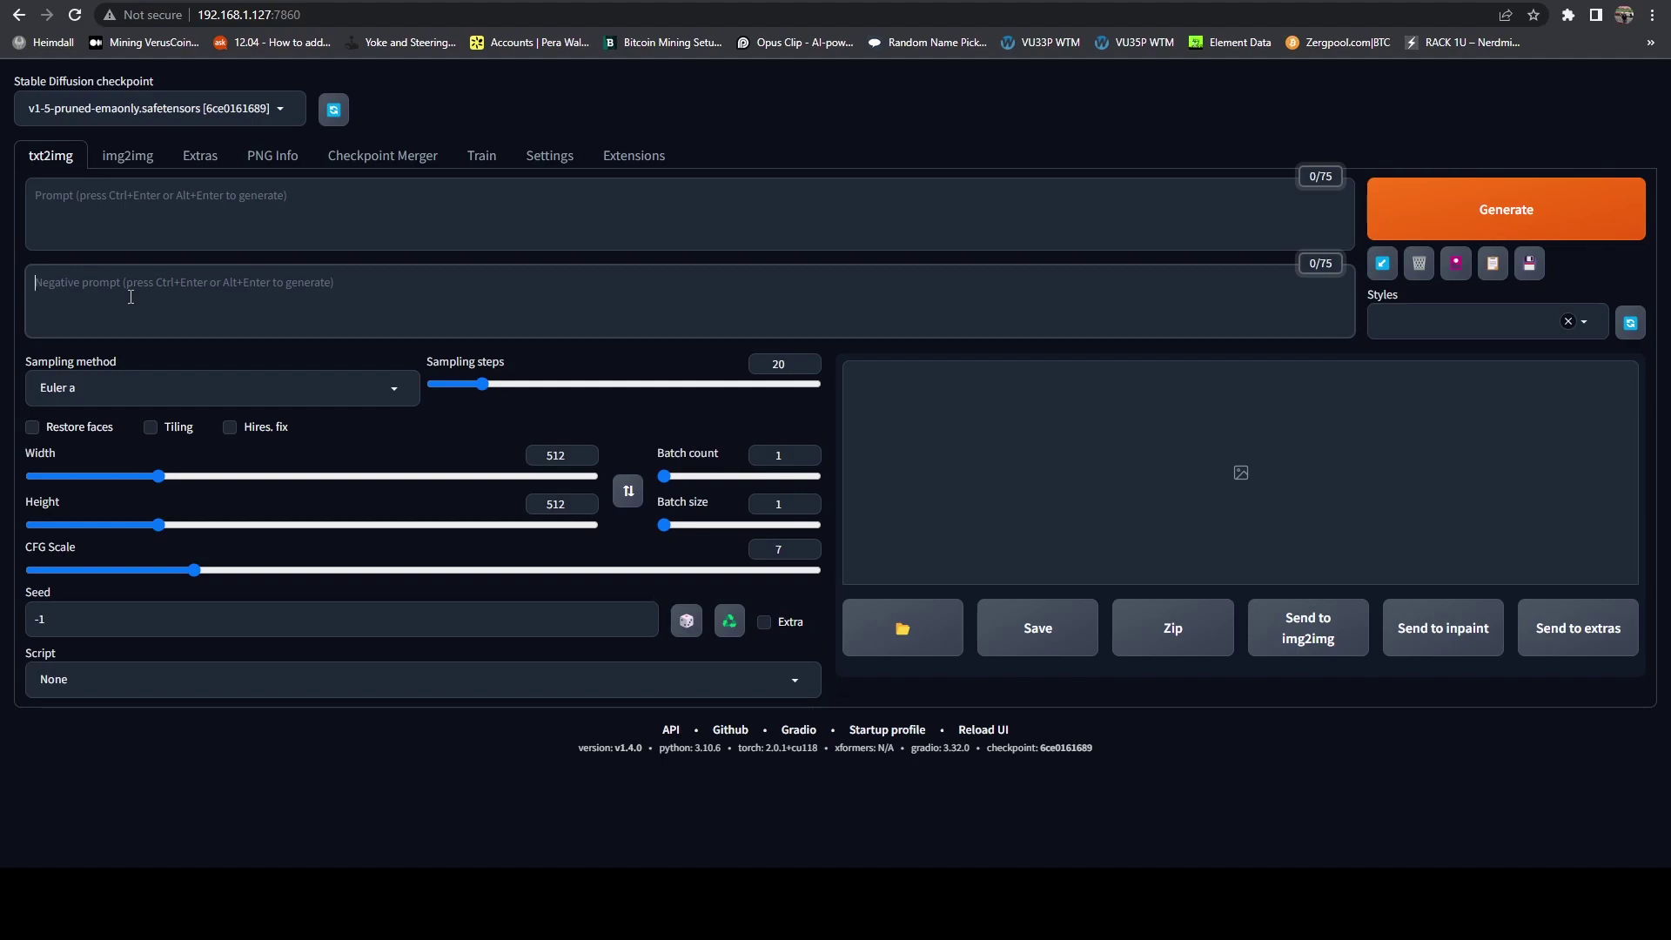
click(210, 209)
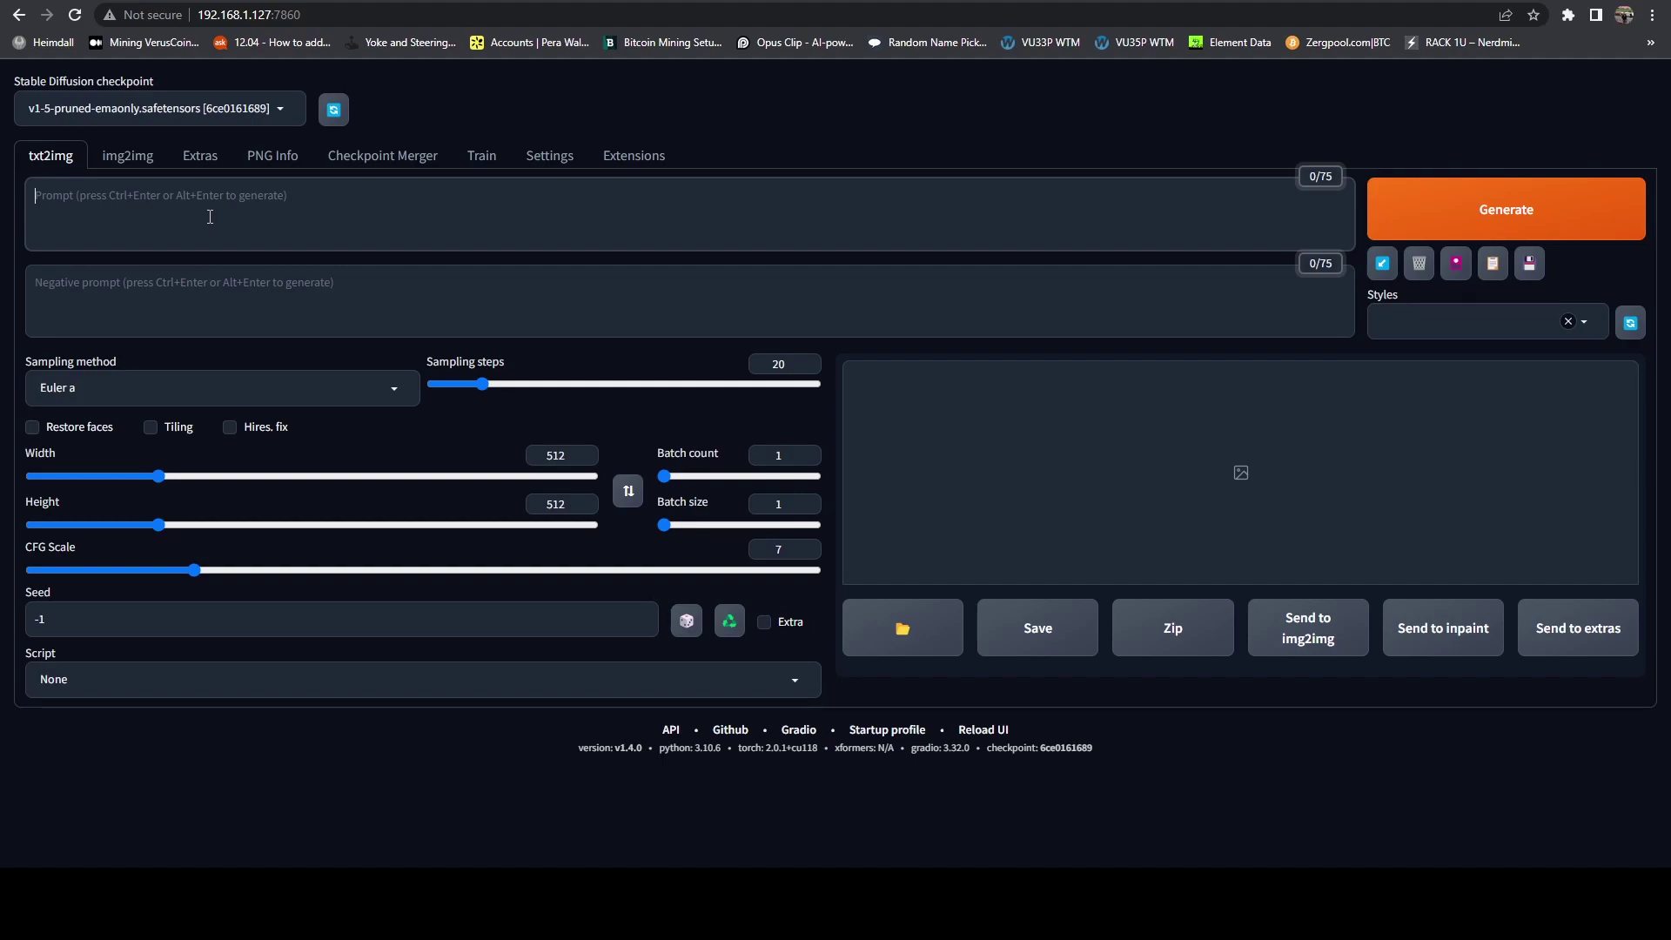
text(dragon)
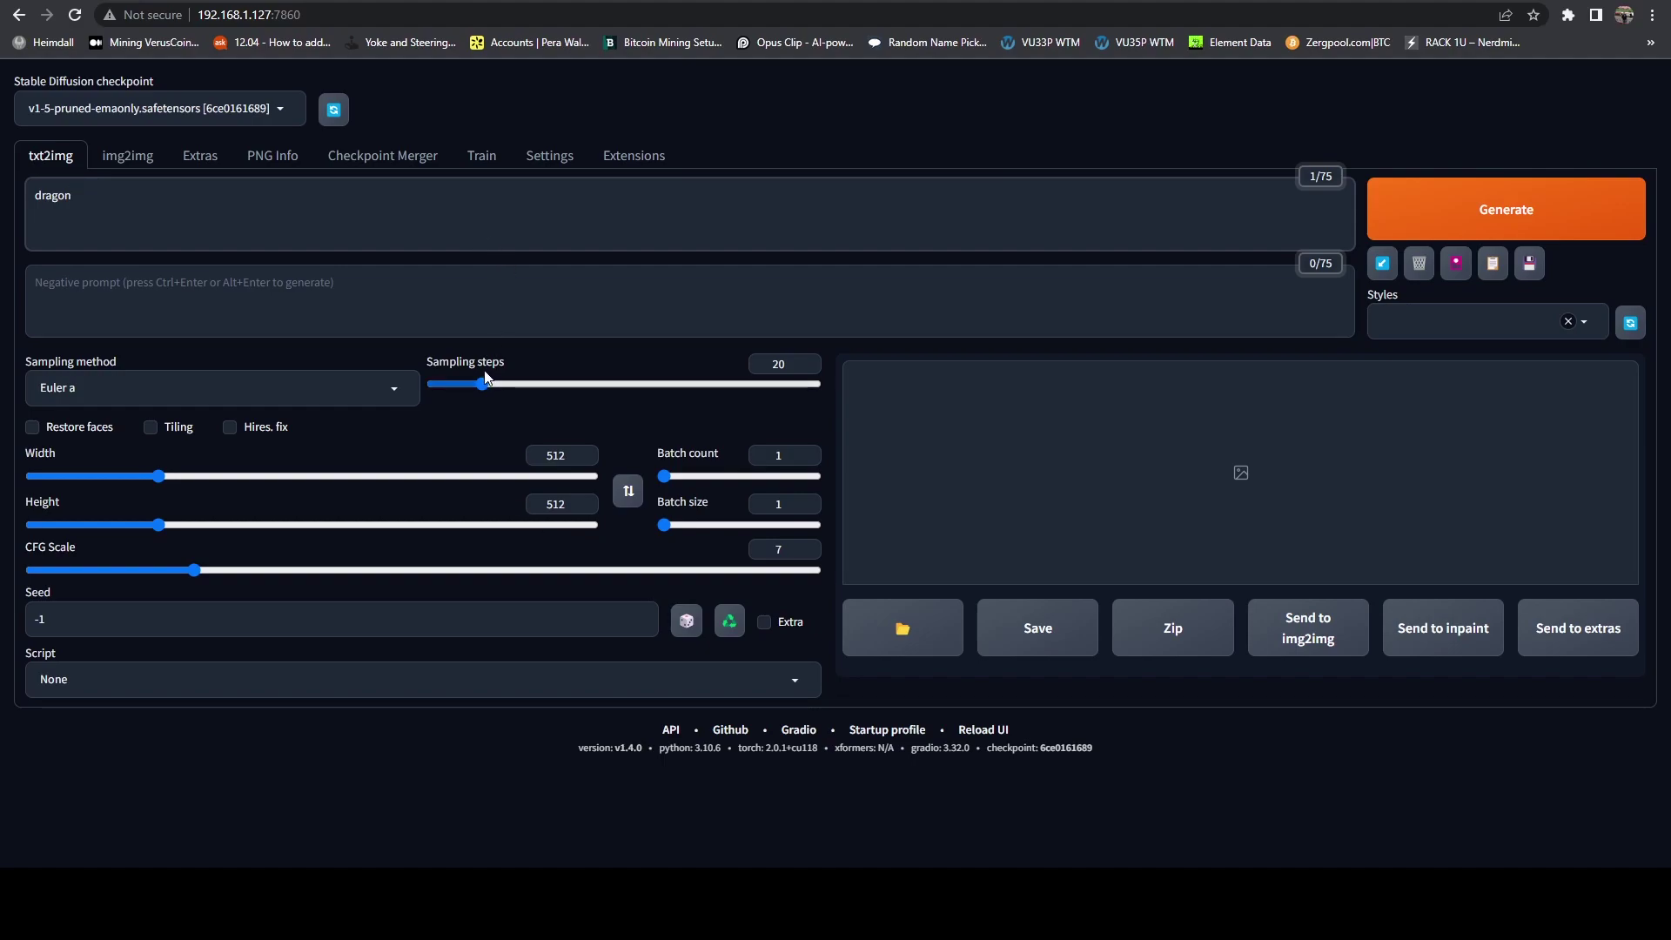
click(1387, 206)
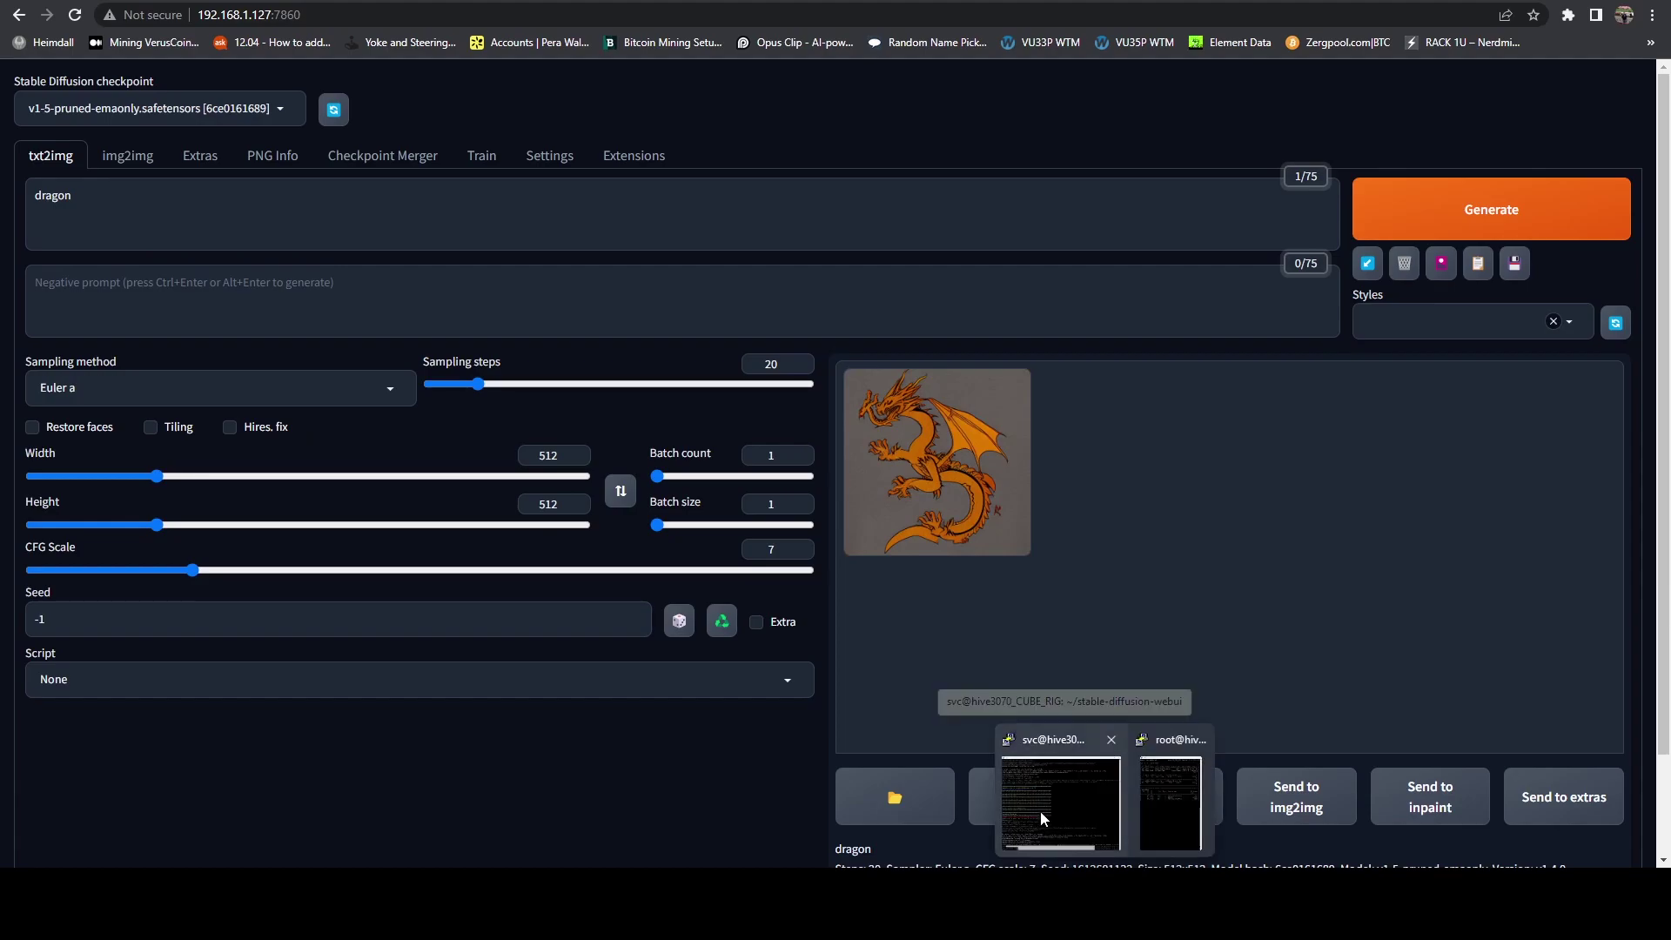
Step: Check generation progress in the server terminal, then return to the web UI
click(1058, 805)
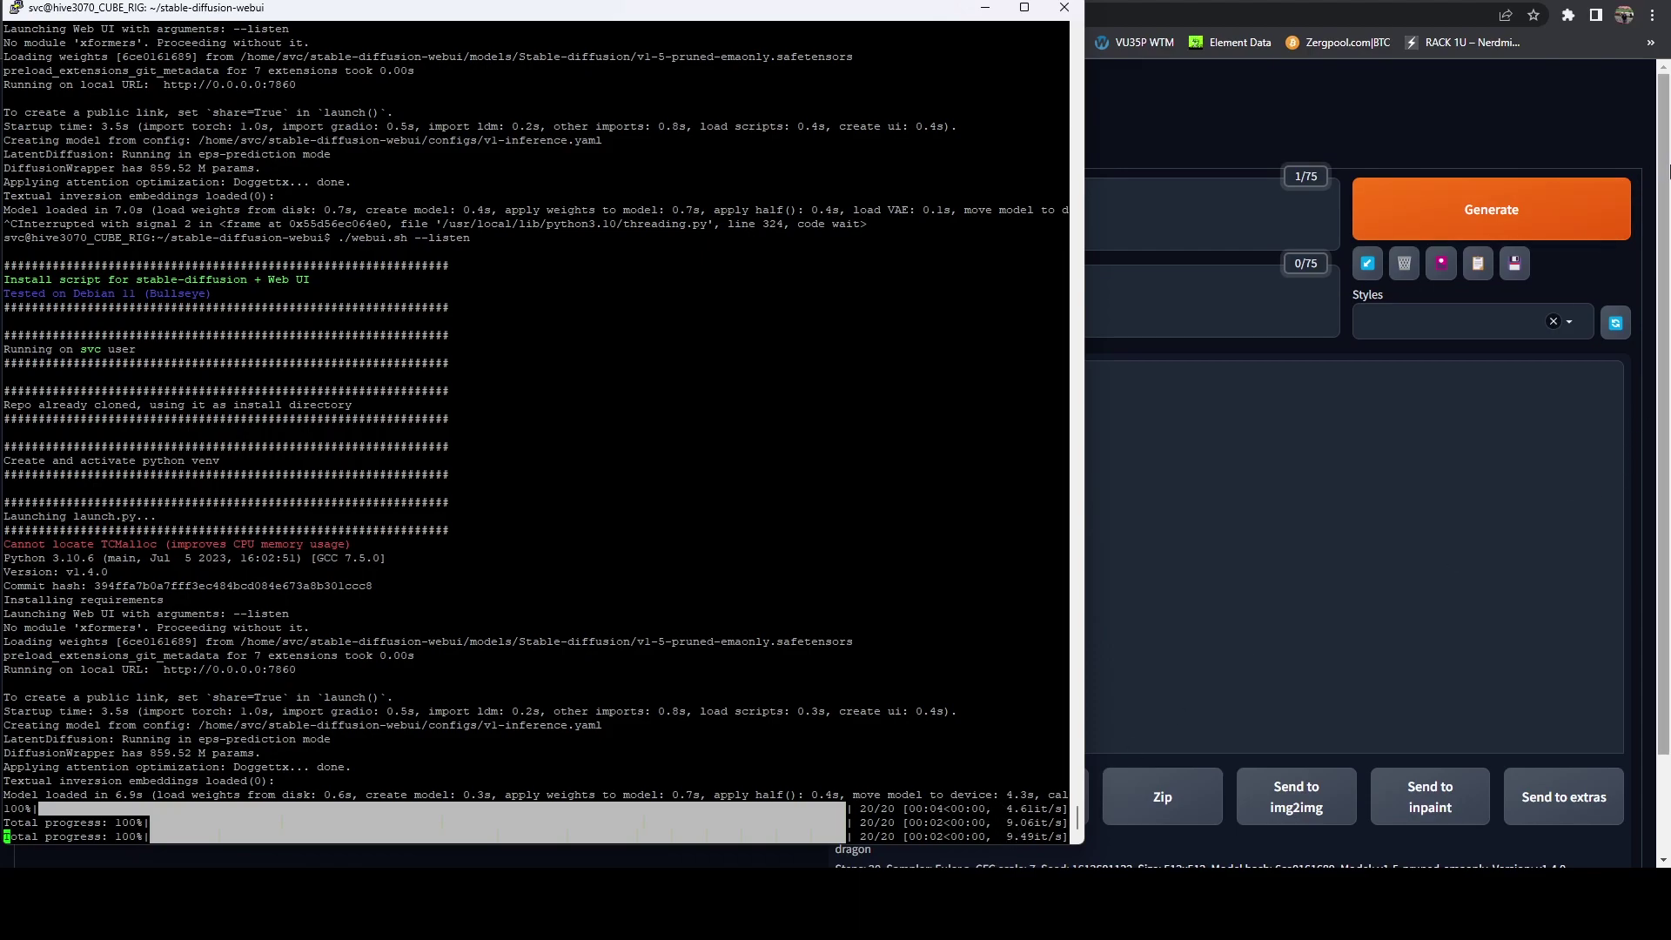
click(1664, 176)
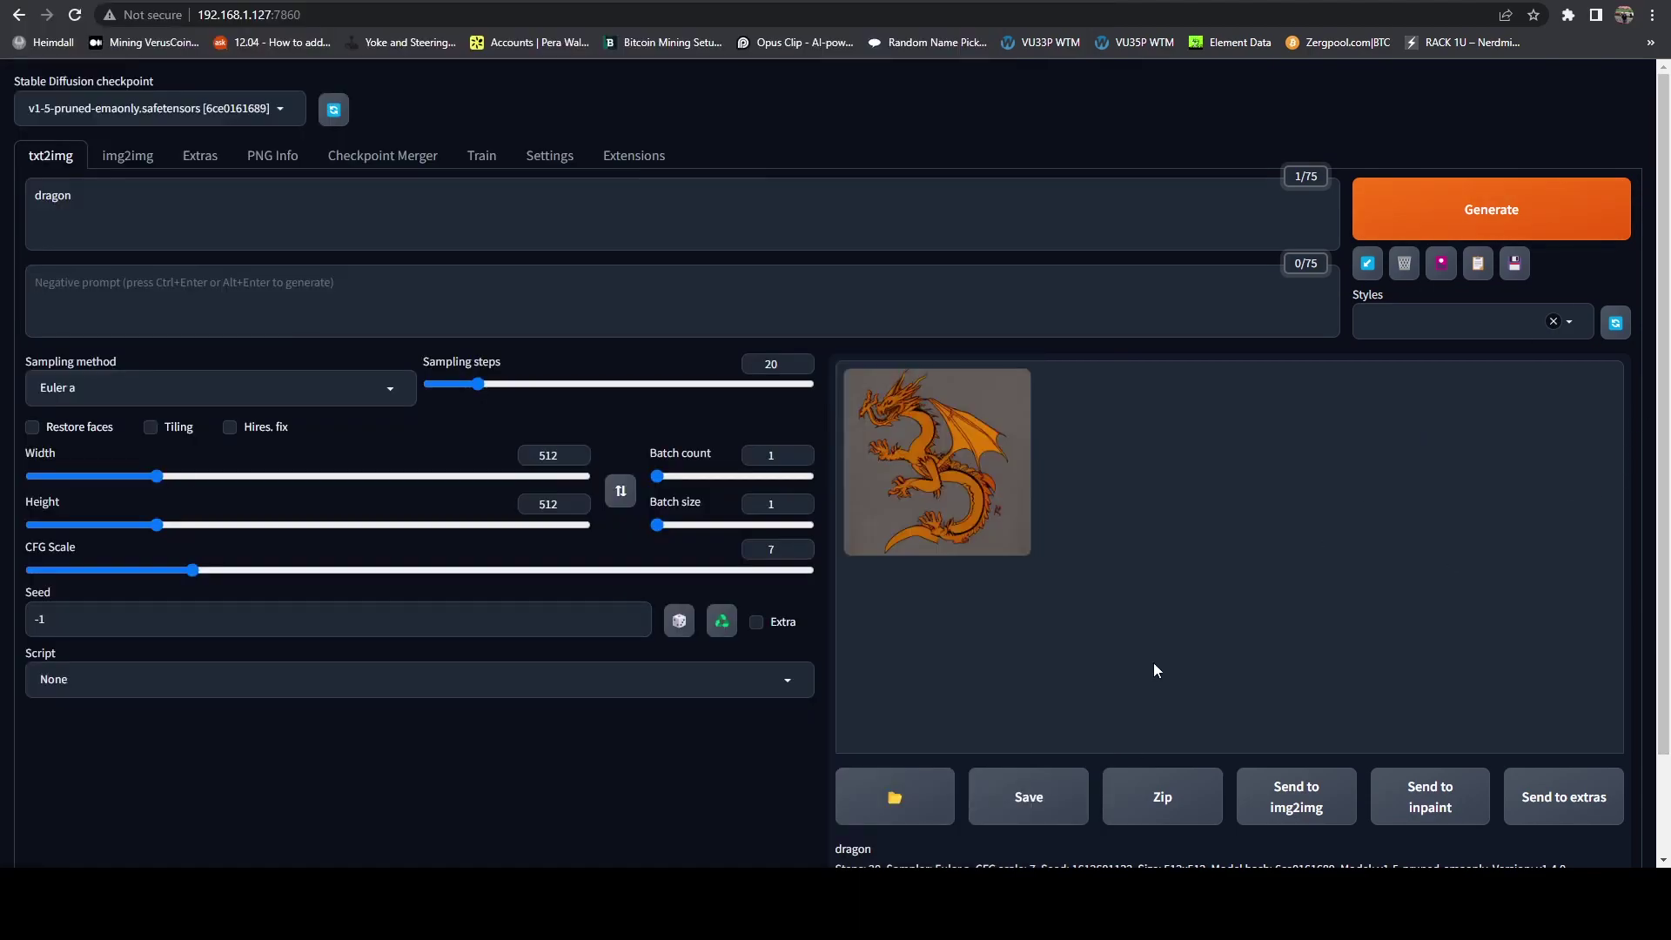
Step: Raise the batch count to 3 and generate dragon images
click(187, 225)
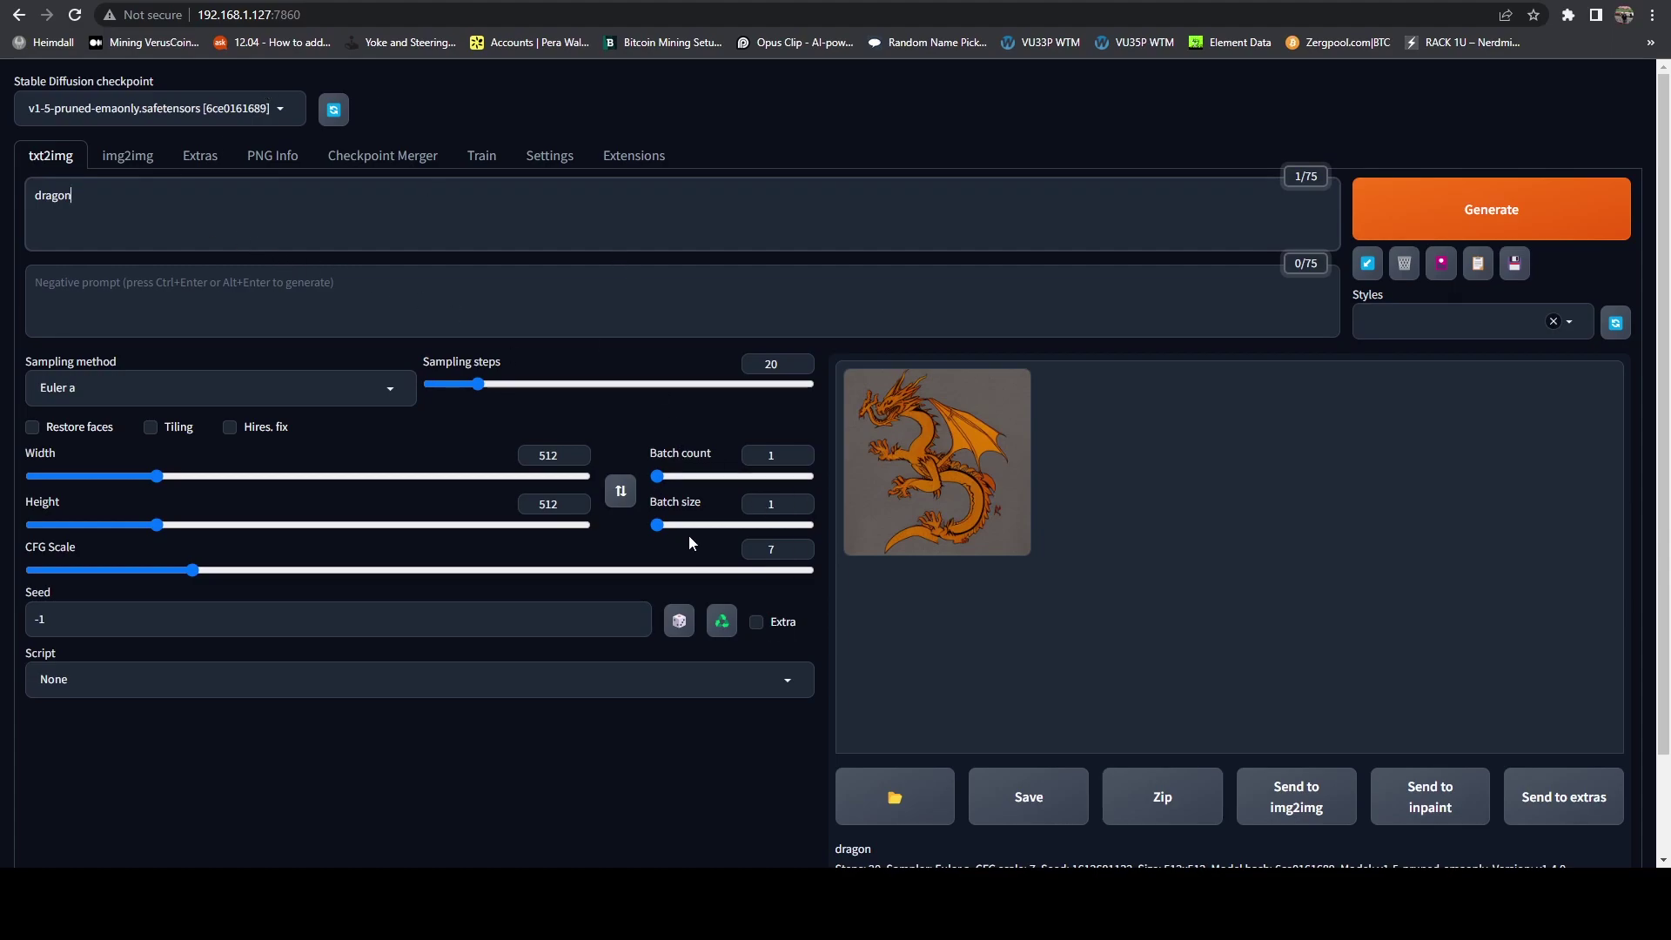
mouse_move(661, 477)
mouse_down()
mouse_move(675, 478)
mouse_move(659, 478)
mouse_up()
click(1536, 203)
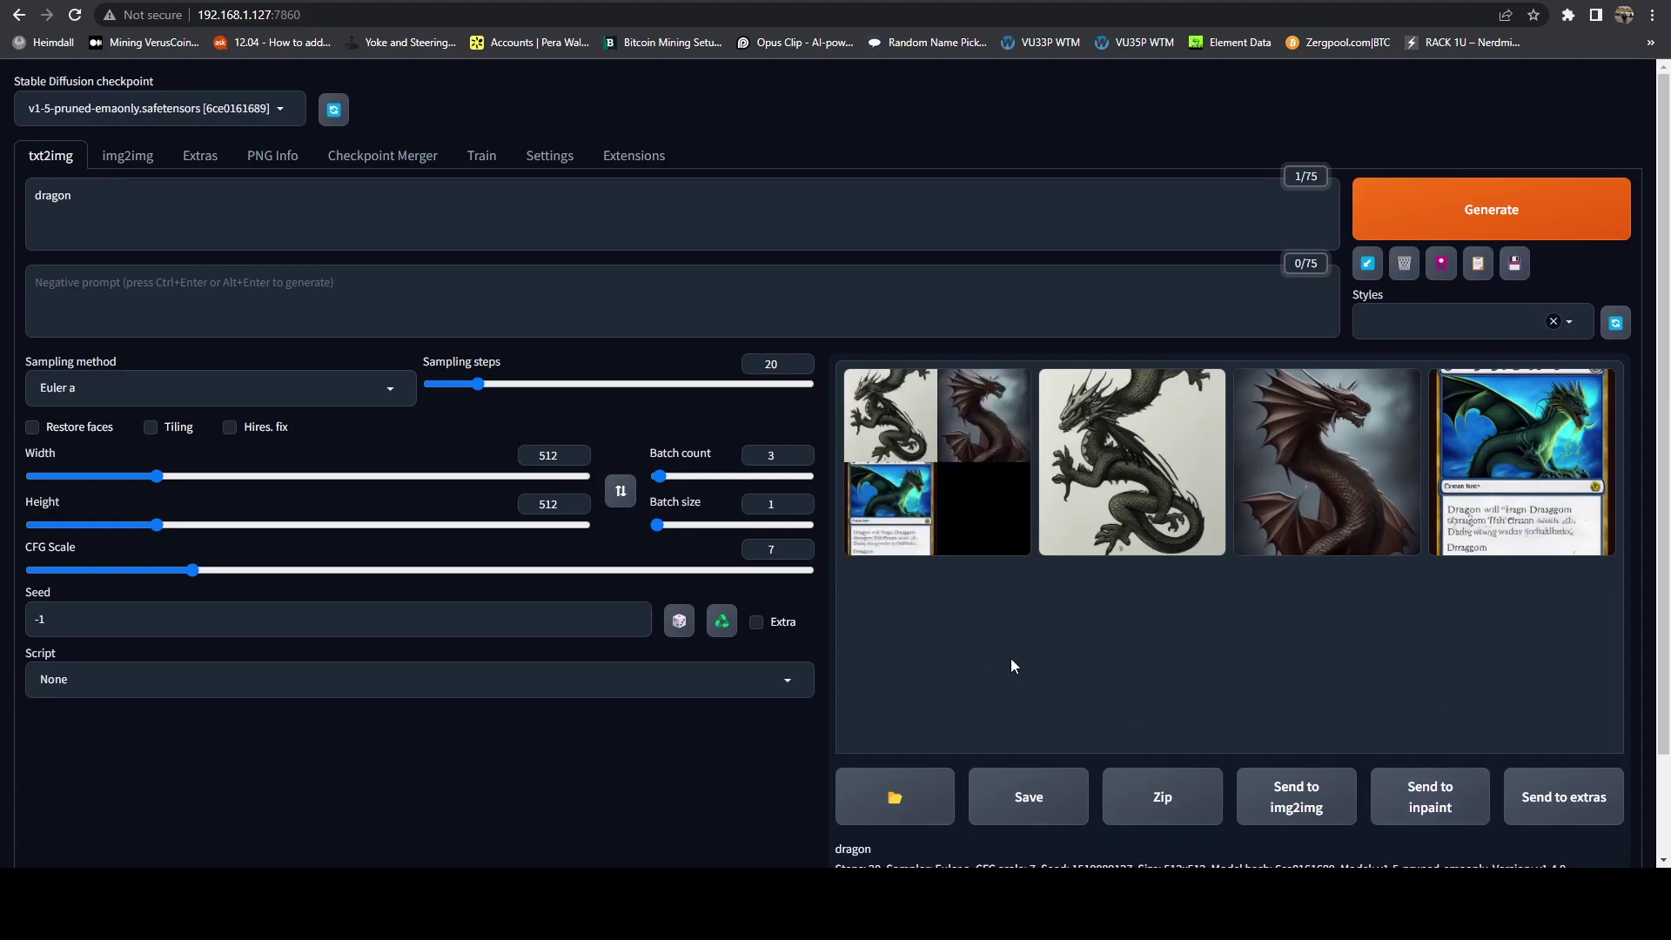
Step: Preview the black, brown and blue card-style dragon images in the gallery
click(927, 466)
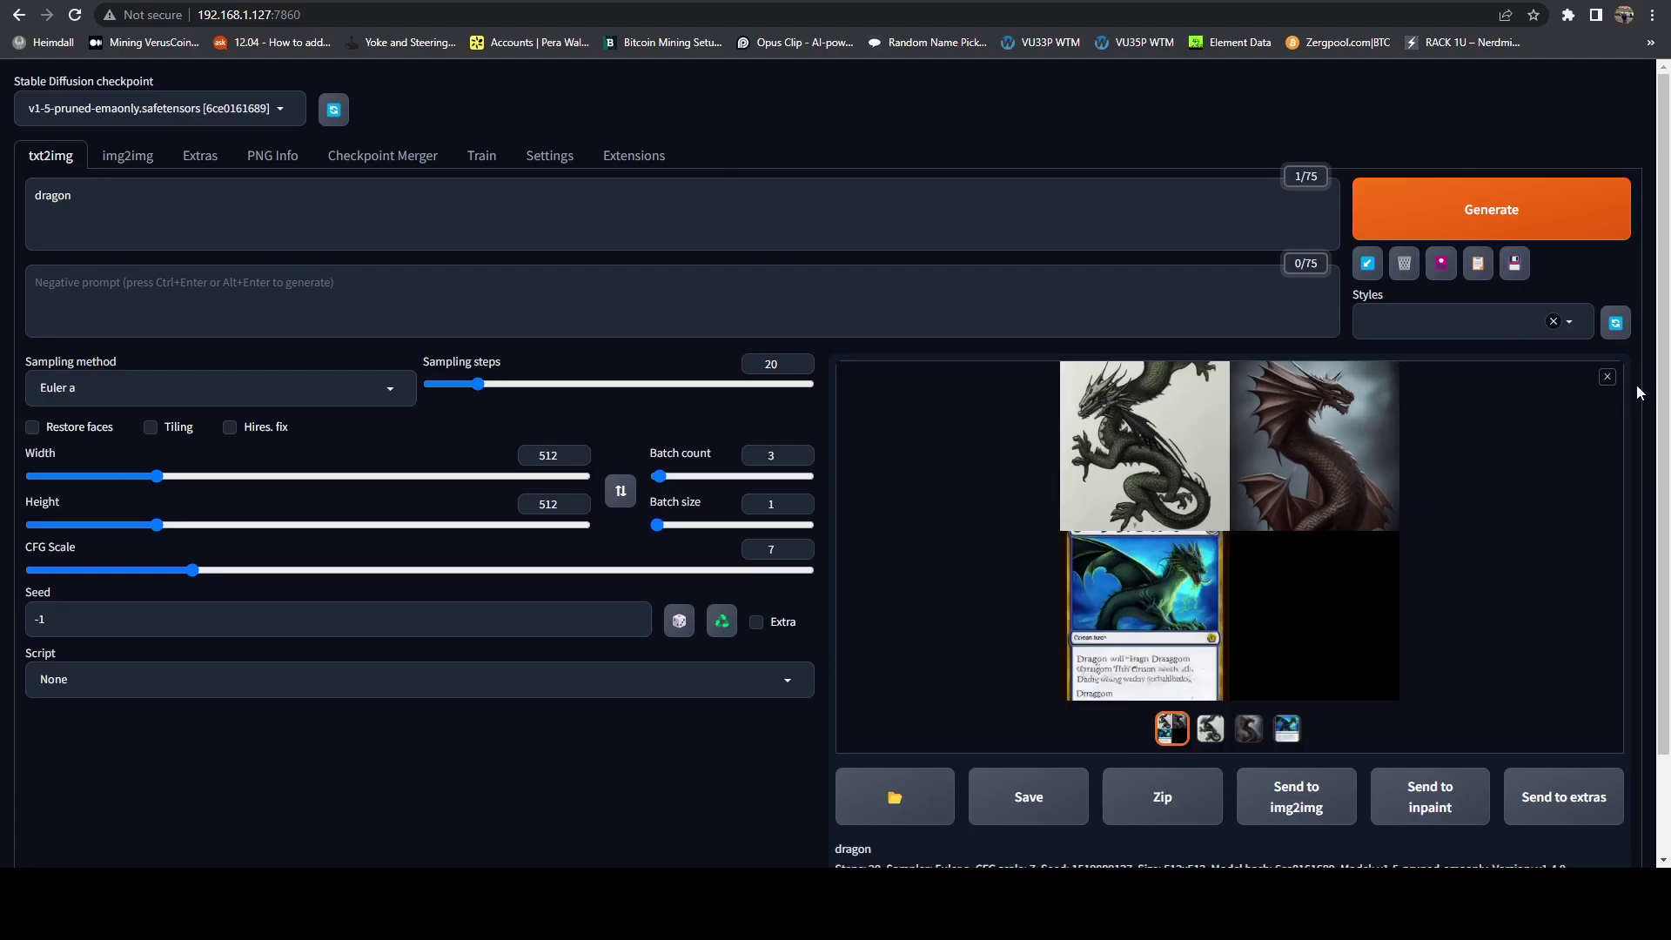
click(1210, 730)
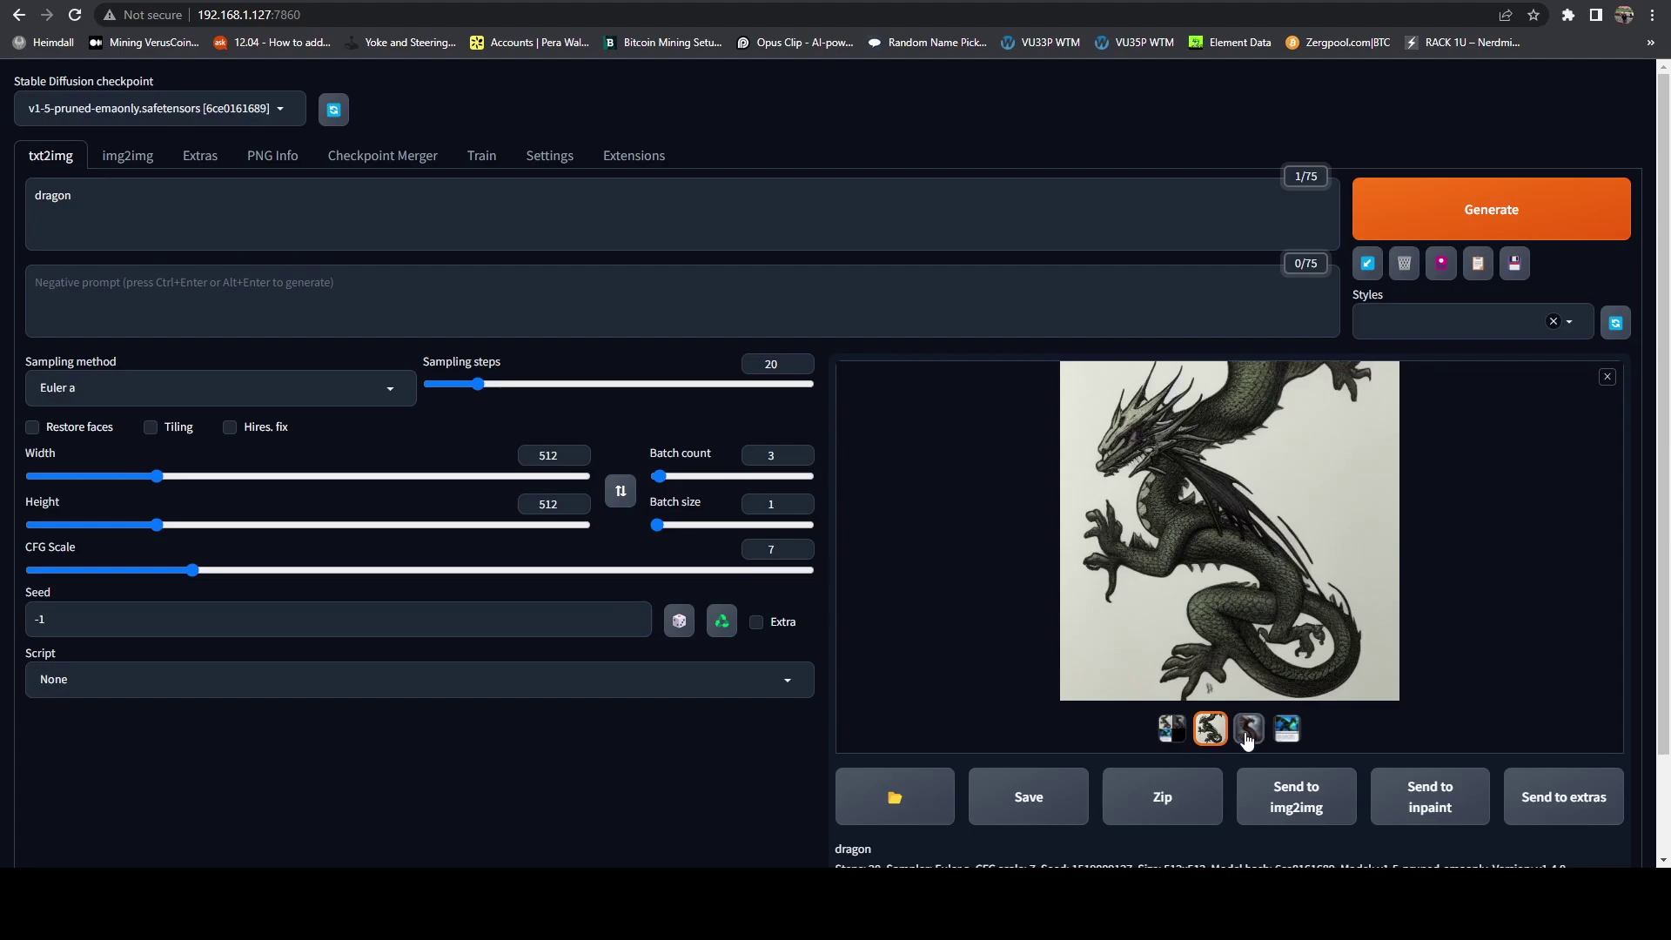
click(1247, 731)
click(1286, 731)
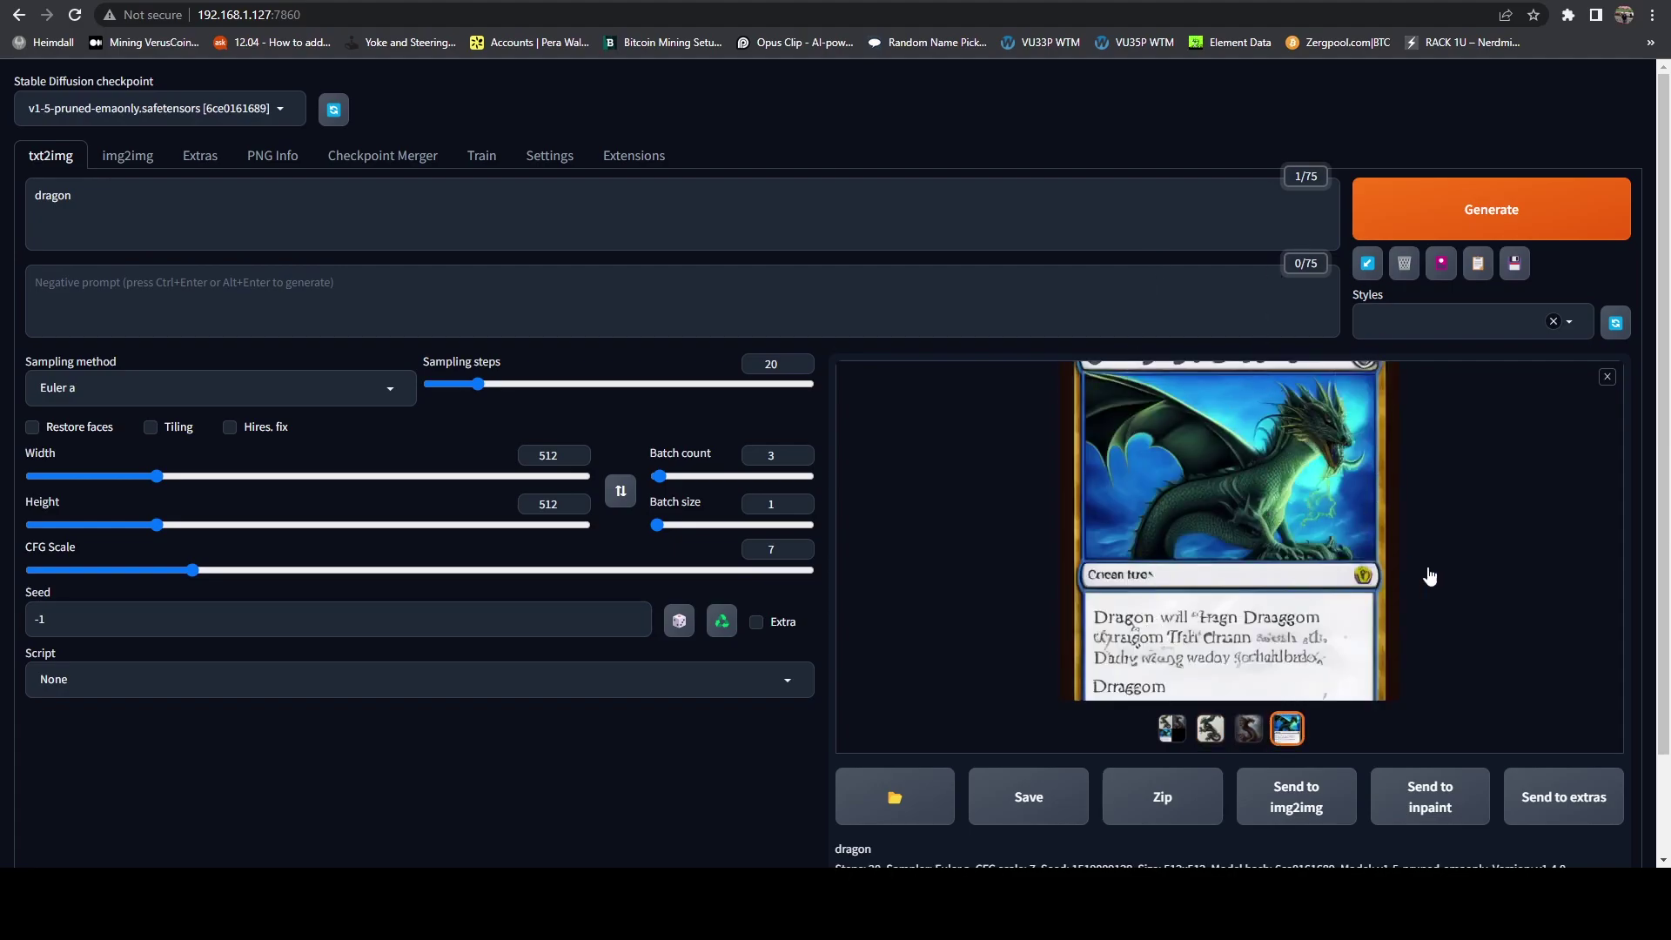
click(1209, 734)
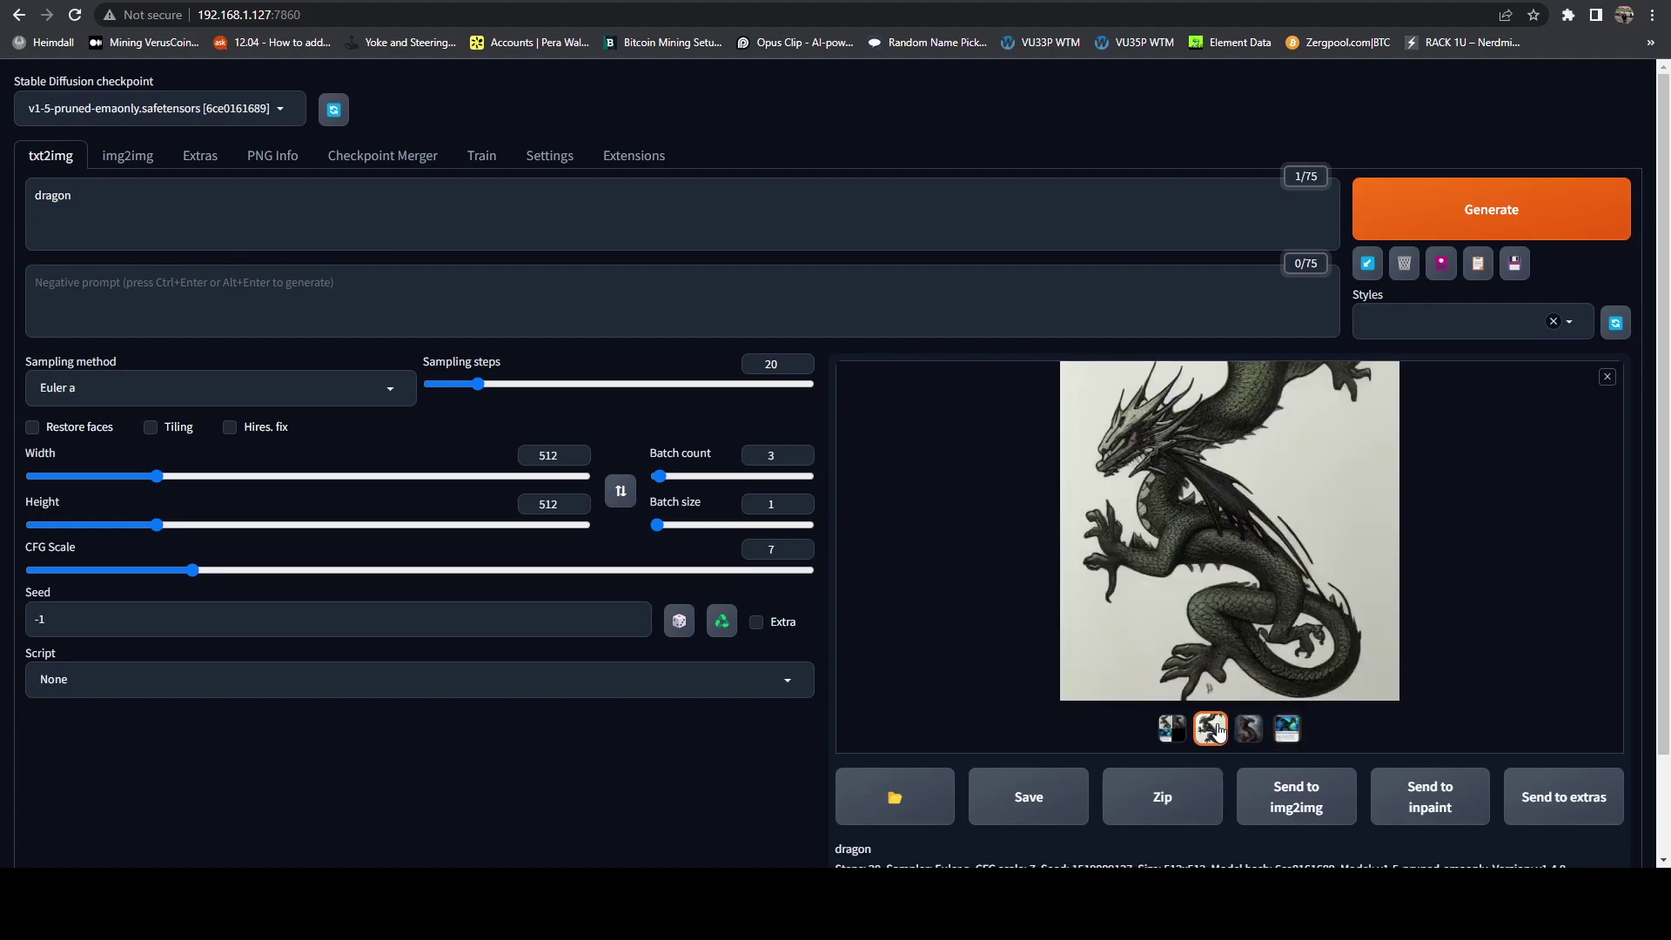
click(401, 228)
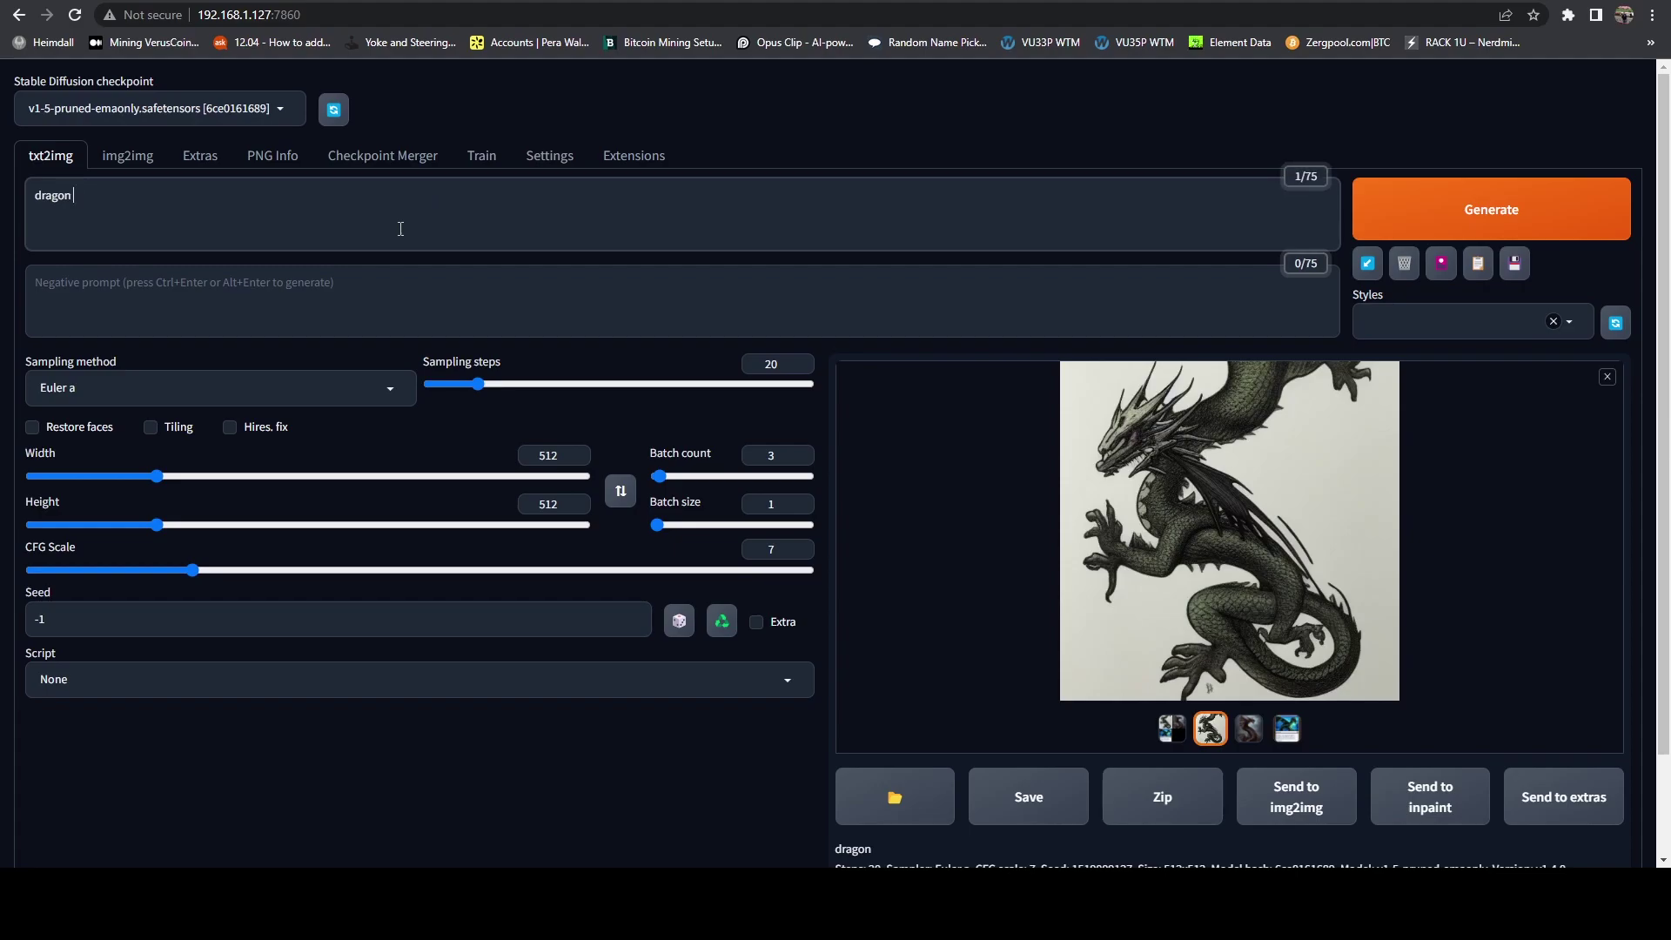
Step: Extend the prompt to 'dragon flying towards the moon overlooking a city' and generate
text(flyi)
text(in)
text(ng toward)
text(s the moo)
text(n)
text( overlook)
text(ing a ci)
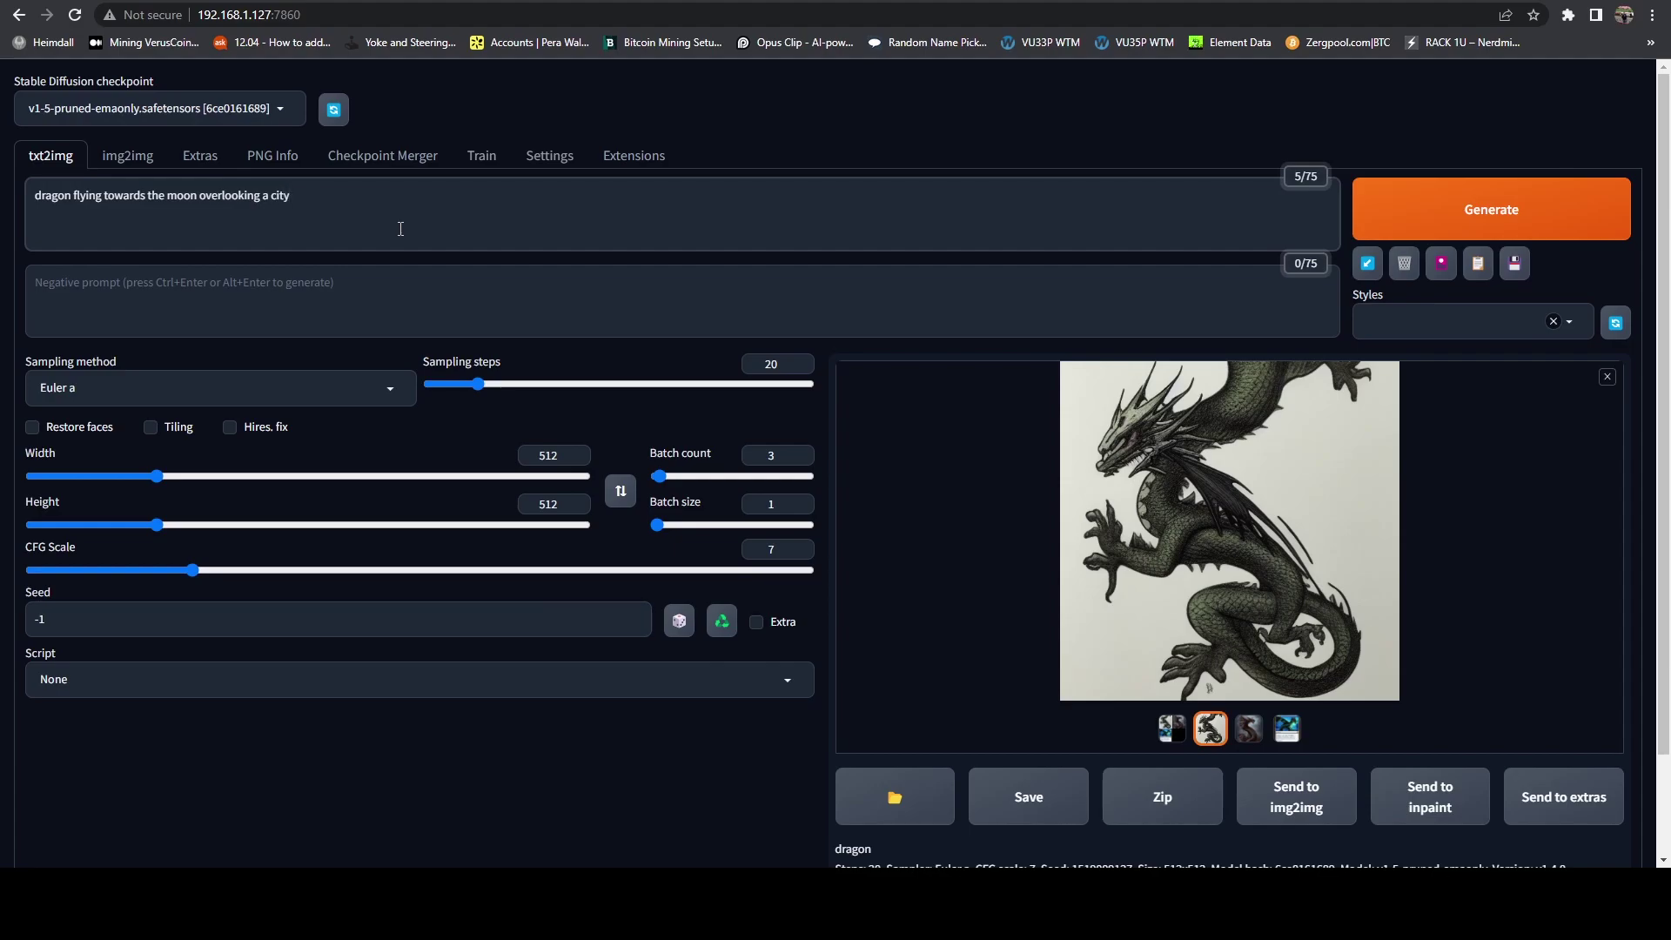
click(1596, 229)
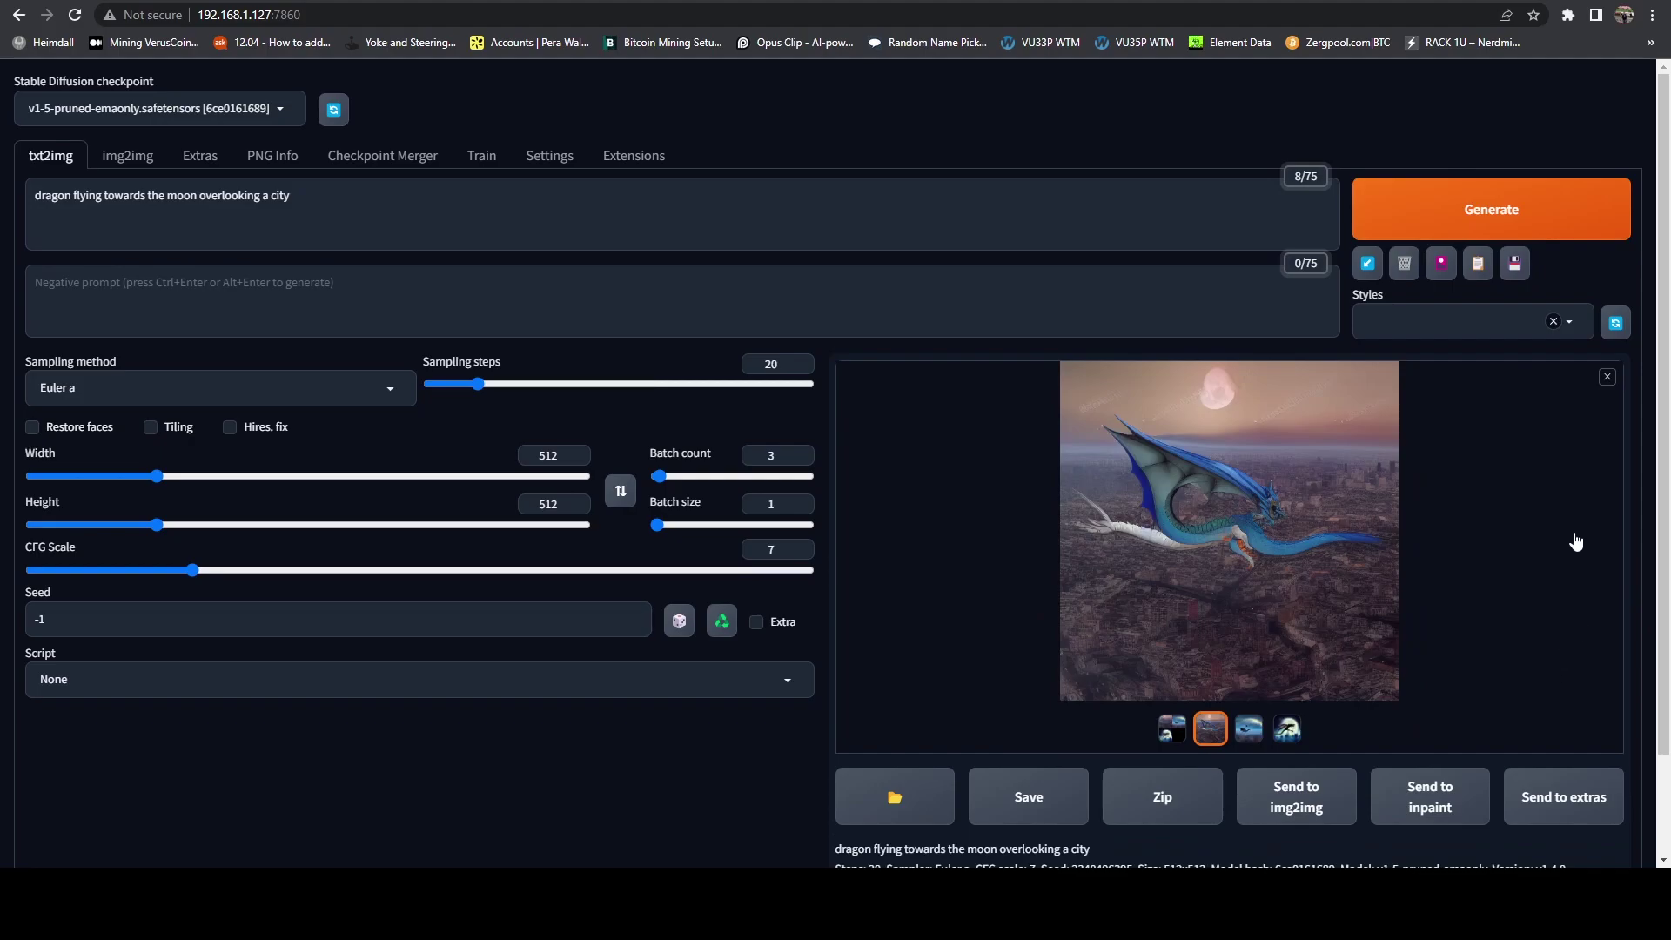
Step: Check the server log, then view the batch grid and each of the three moon-city dragons
click(1061, 807)
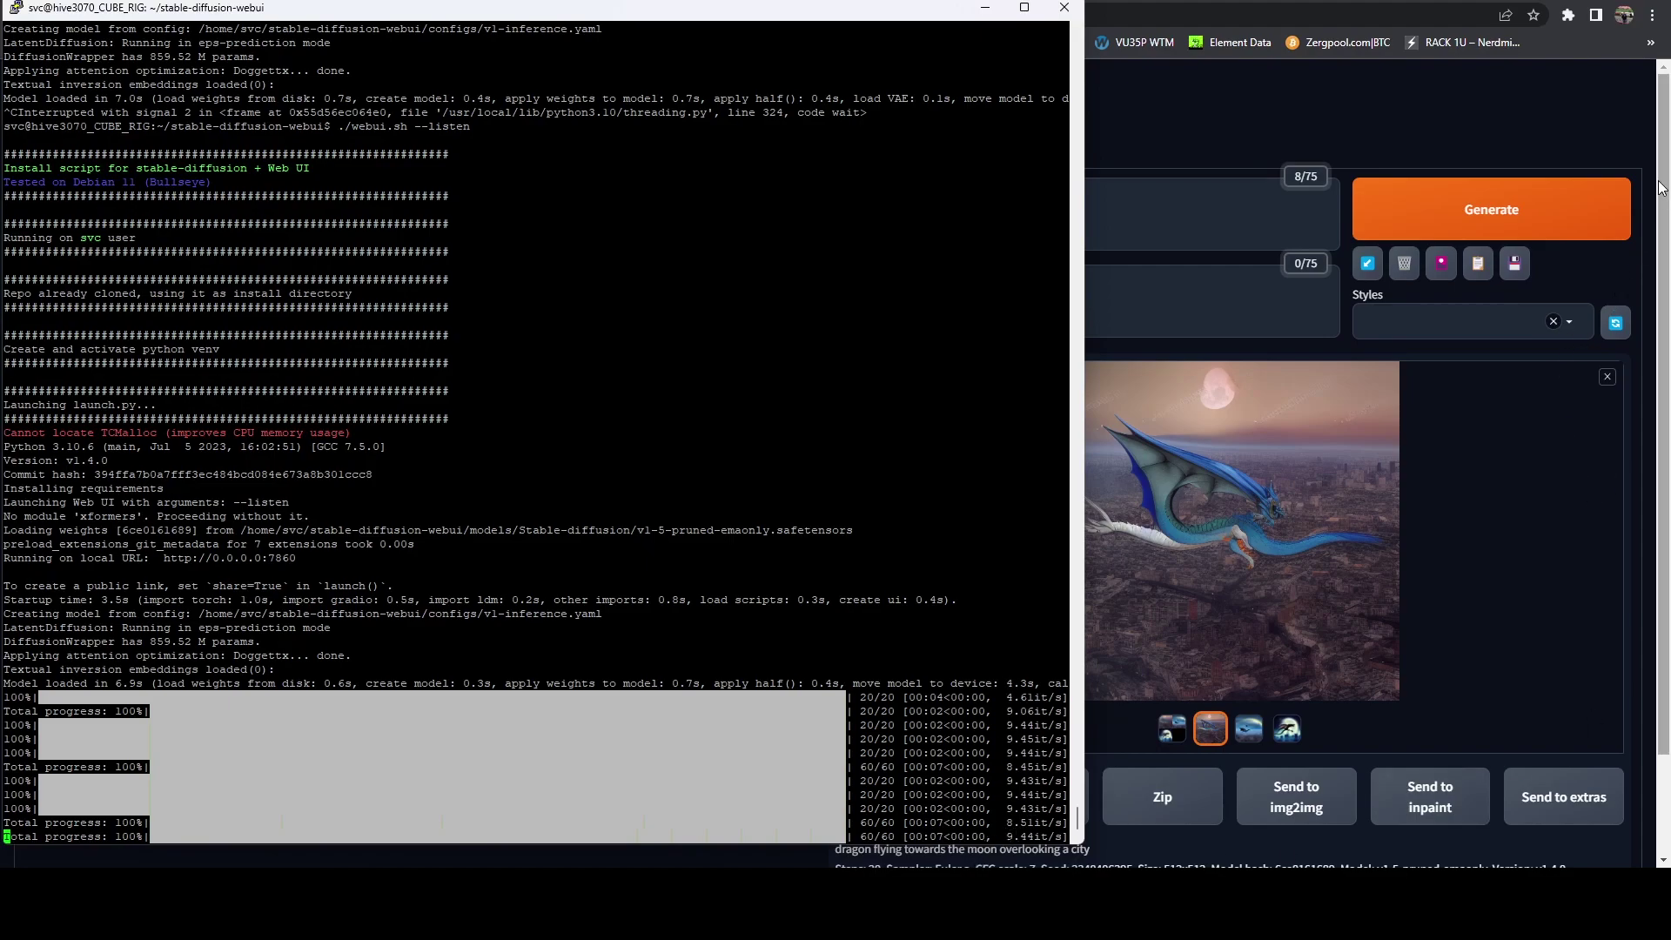
click(1633, 113)
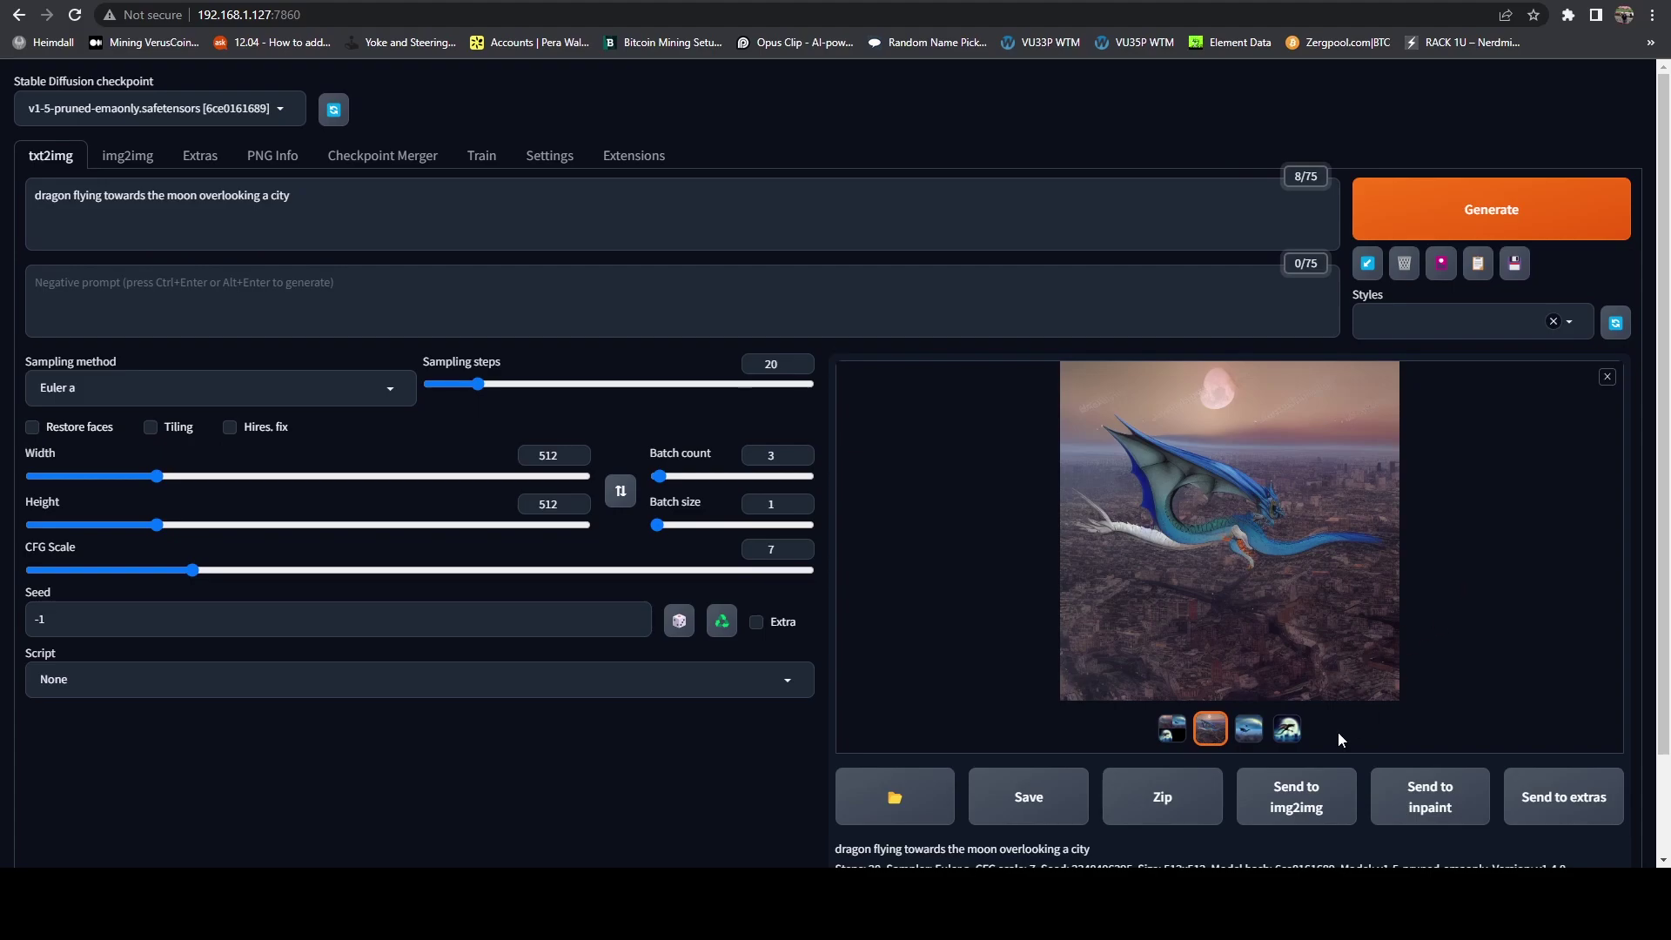
click(1171, 736)
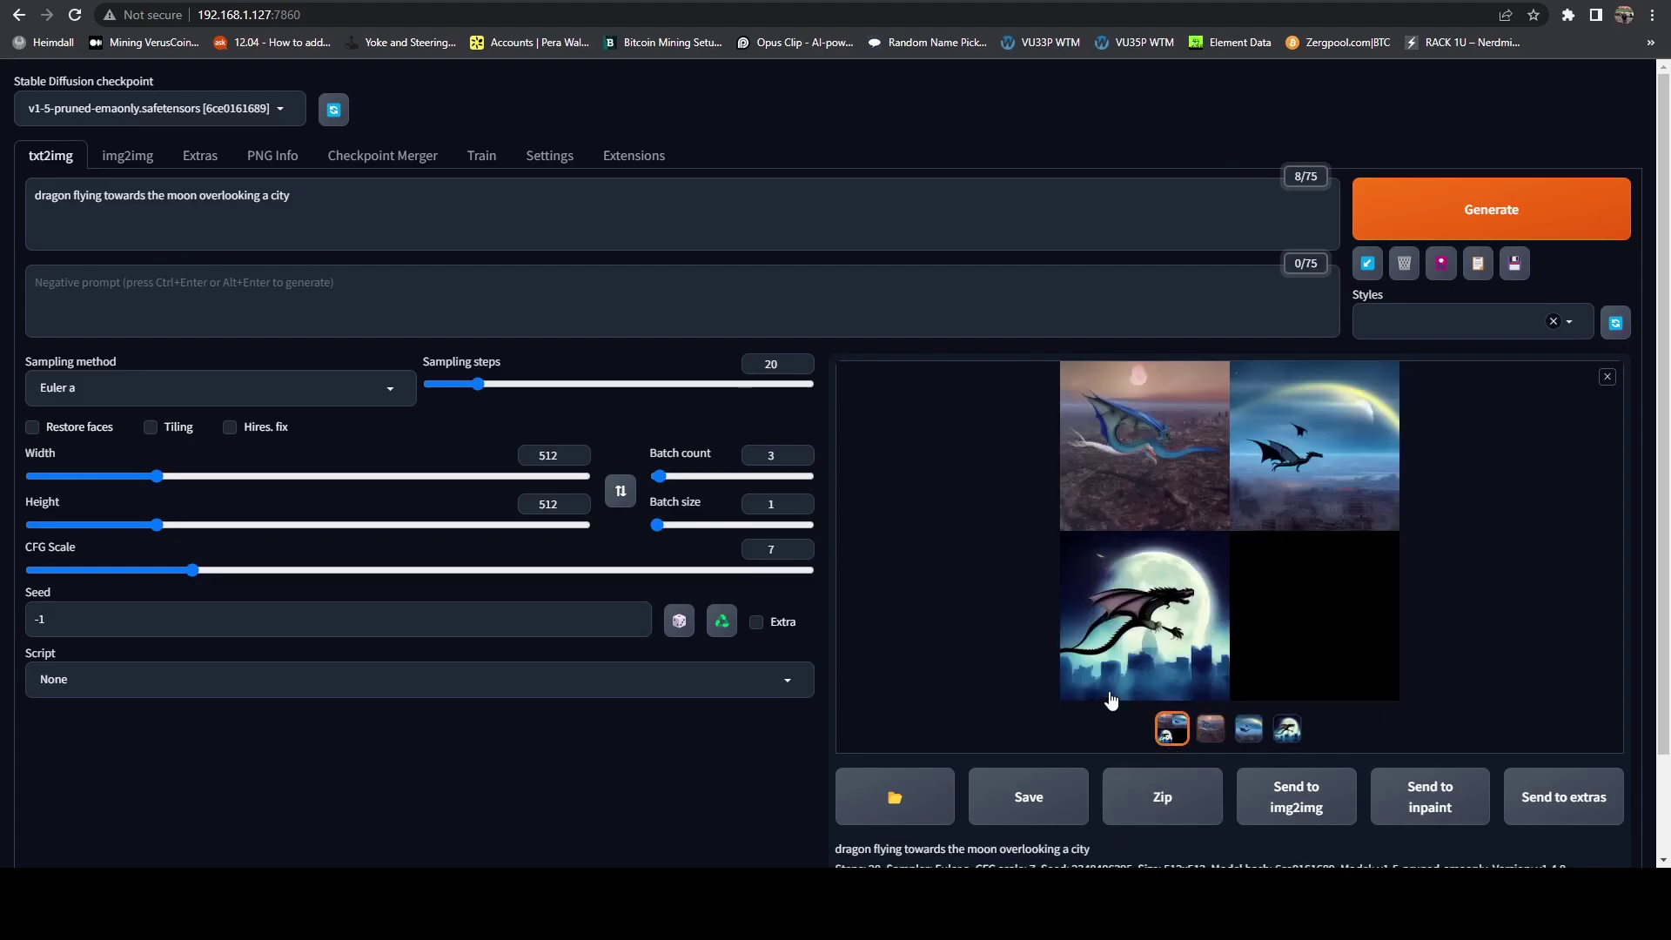
click(1211, 735)
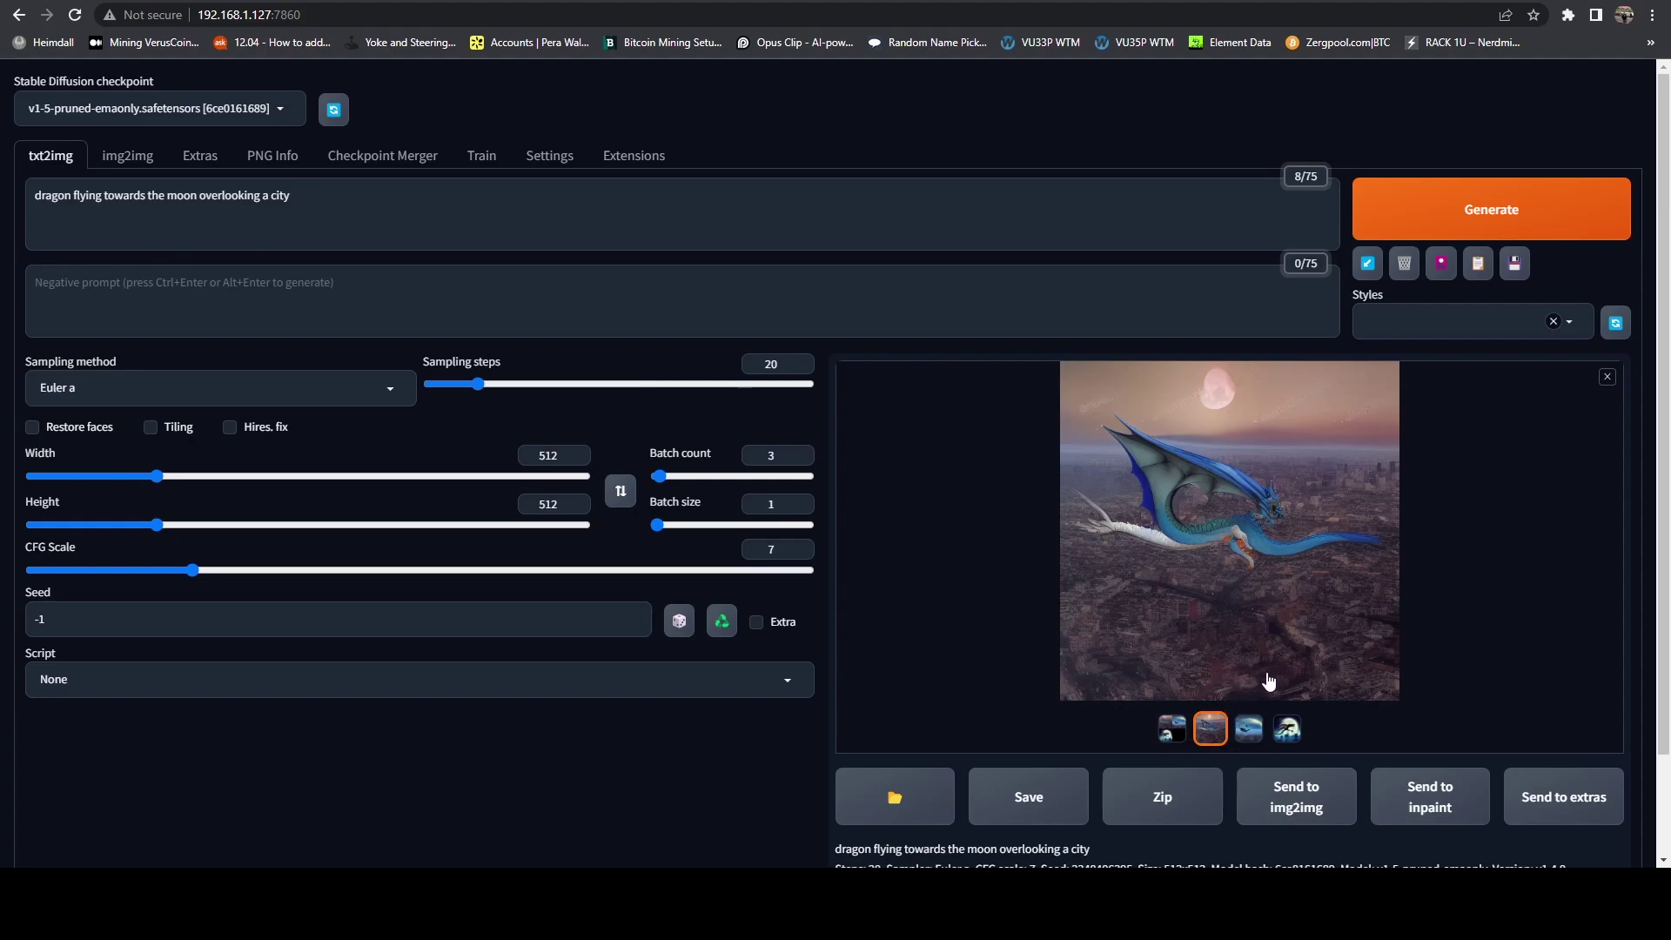
click(1250, 727)
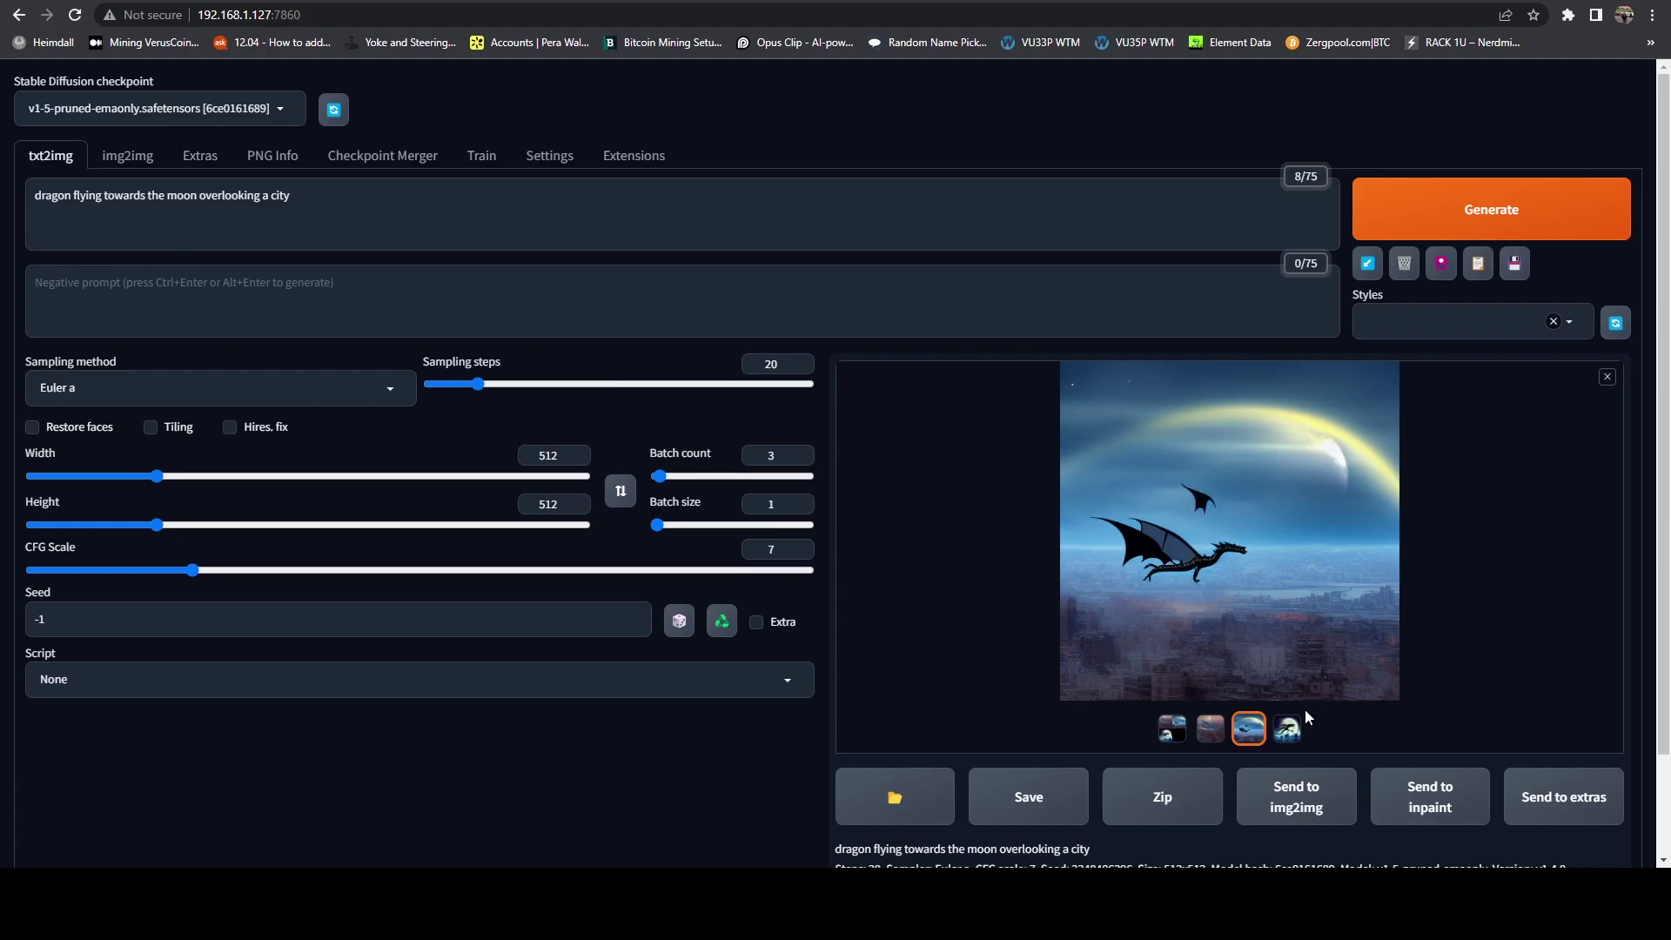
click(1289, 731)
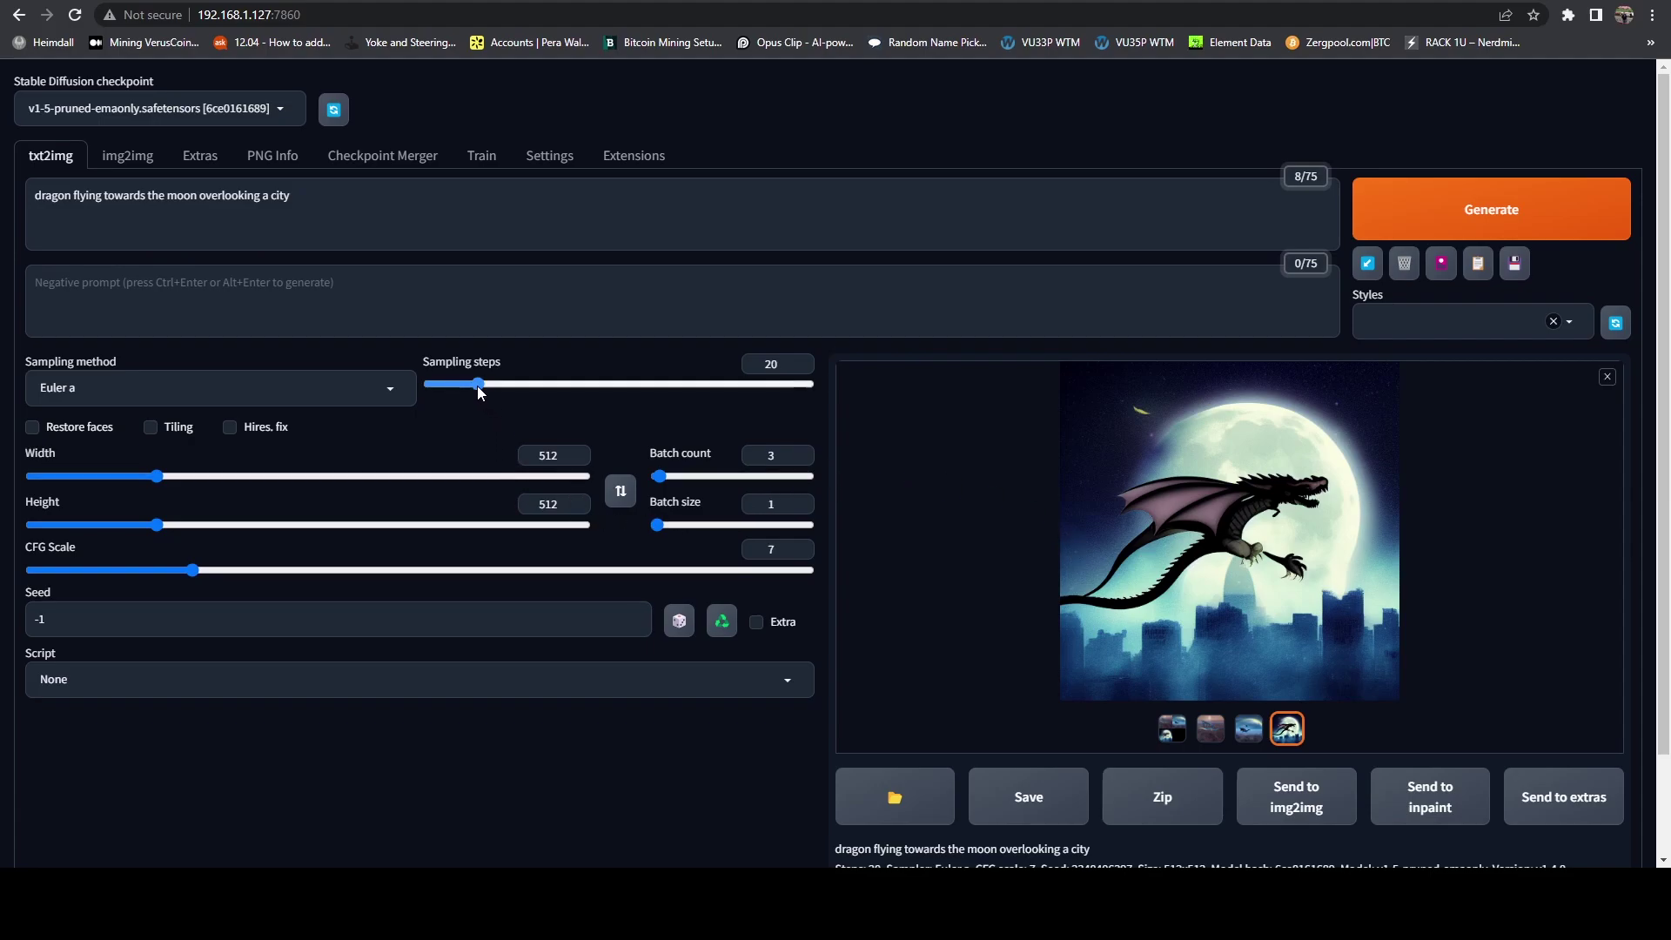
Step: Set sampling steps to 25, generate a new batch, and browse it full-size
drag(488, 385, 493, 385)
click(1602, 209)
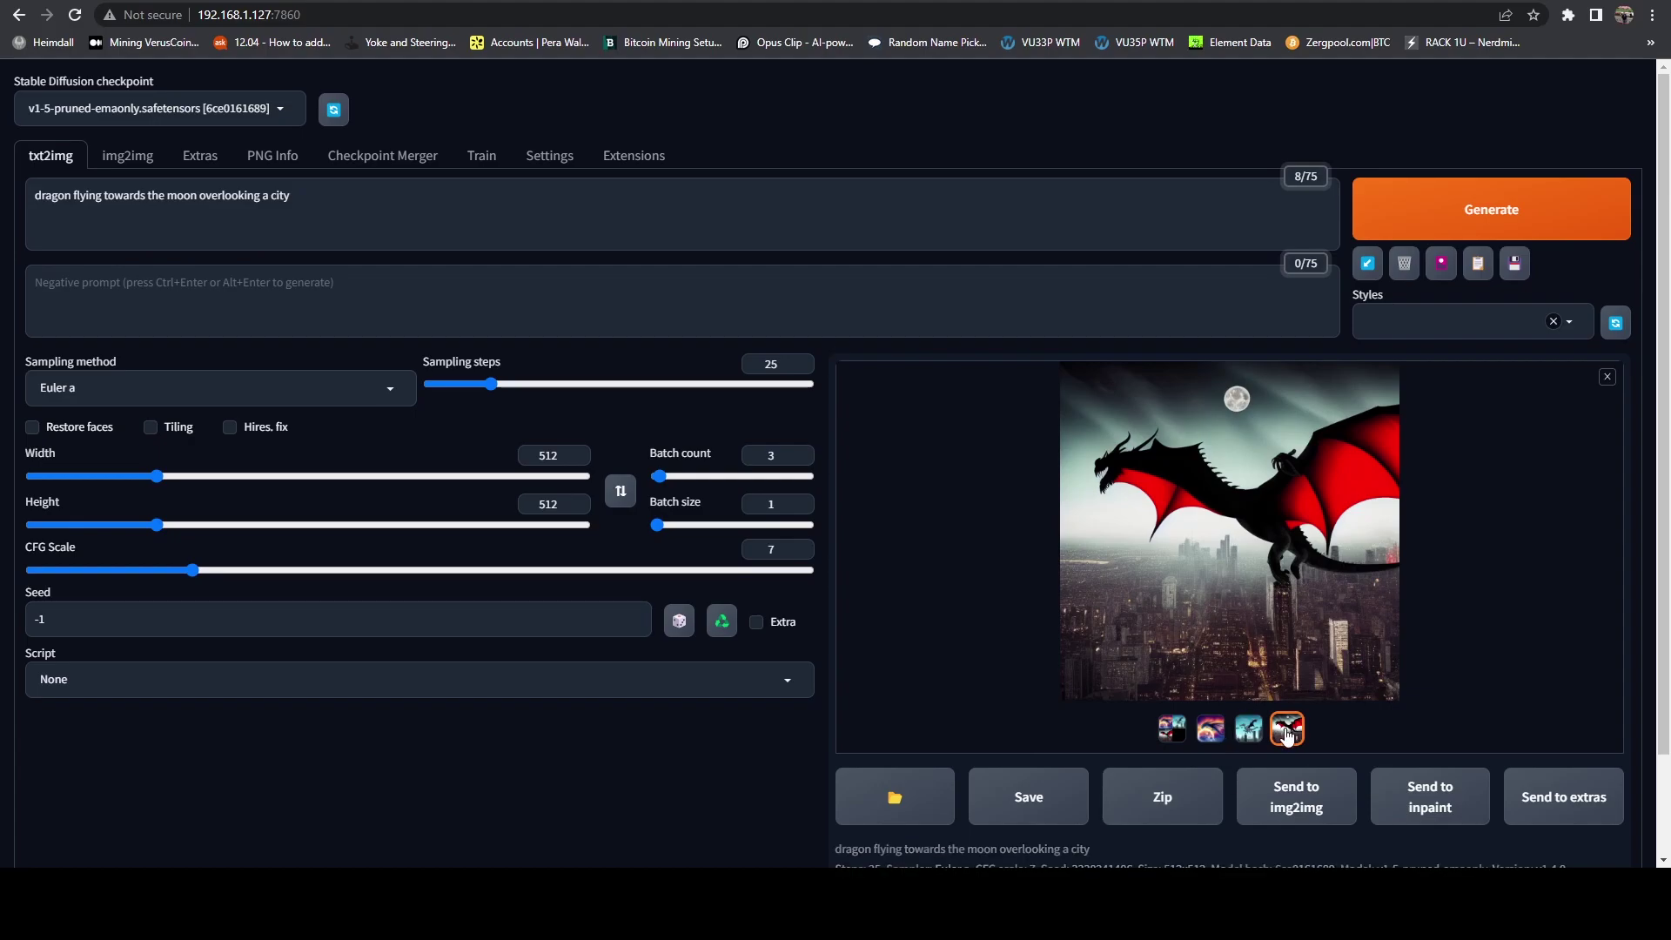
click(1275, 682)
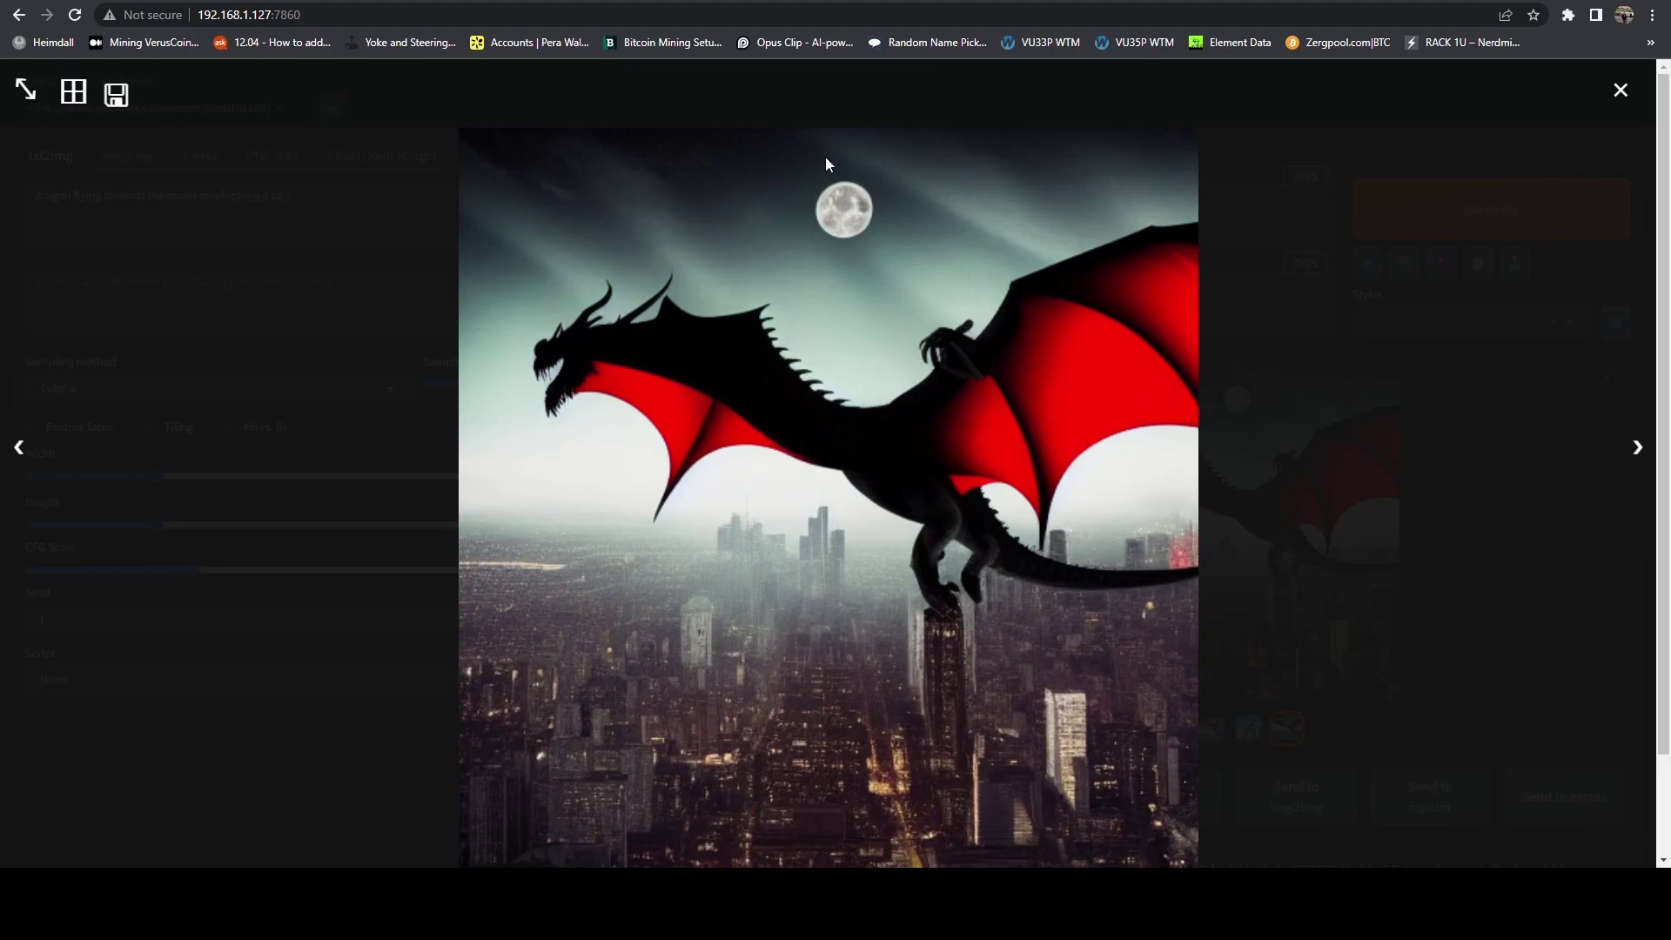
key(Right)
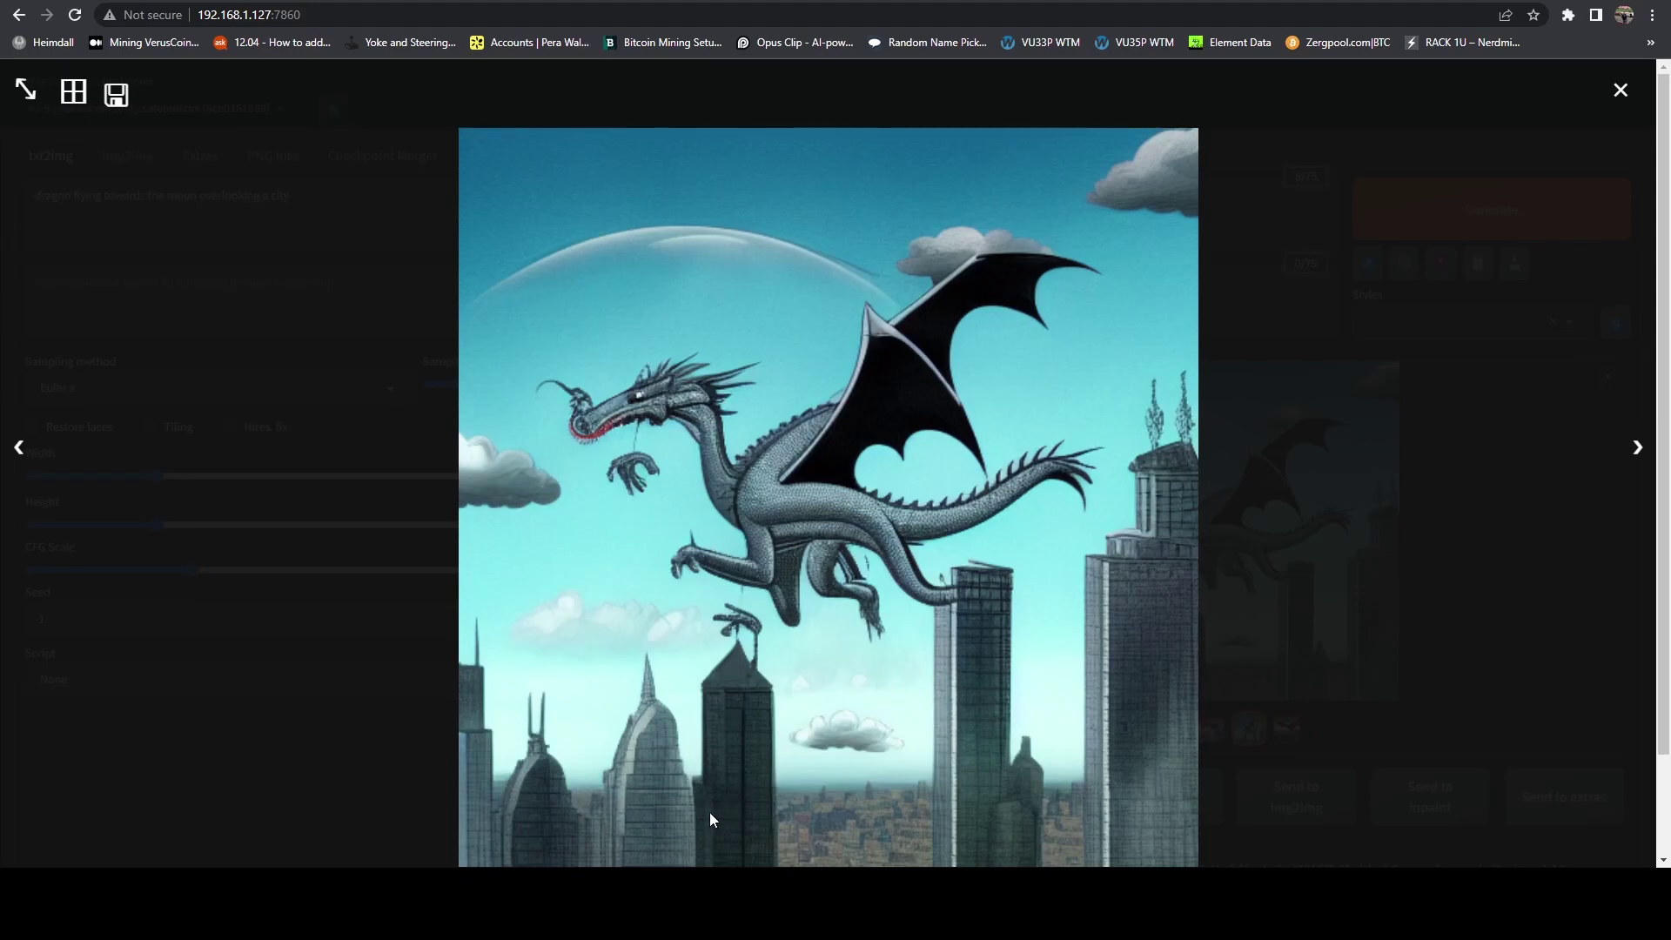
key(Right)
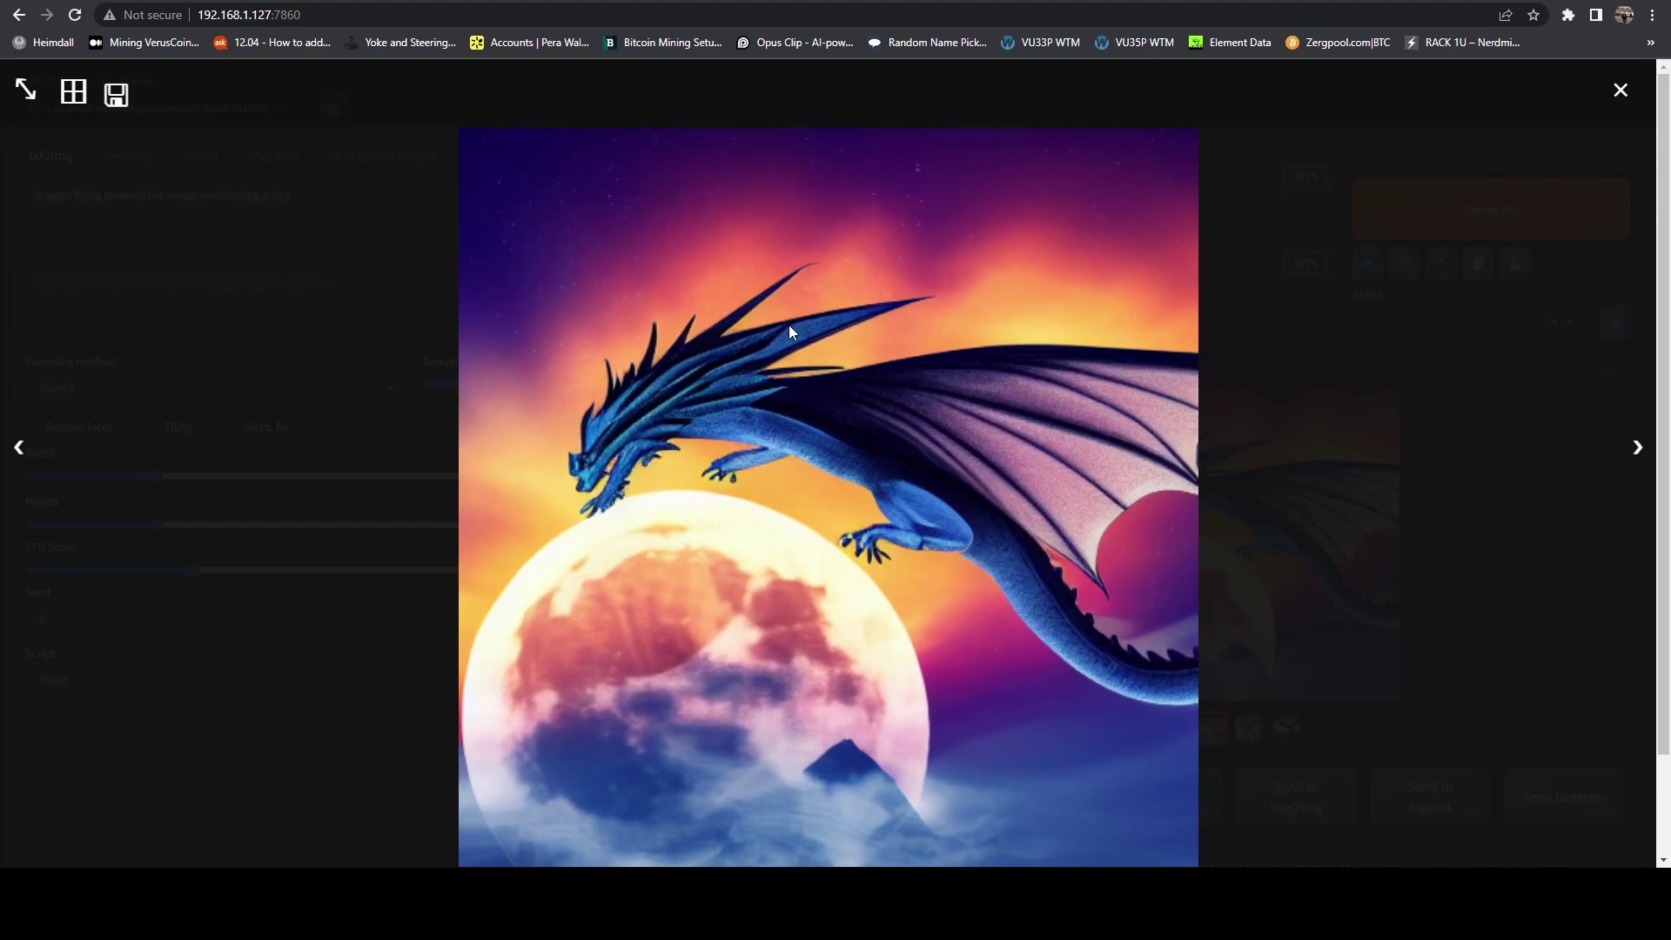
Step: Append 'cartoon style' to the prompt, generate, and view the green and red dragons
click(1618, 89)
click(383, 156)
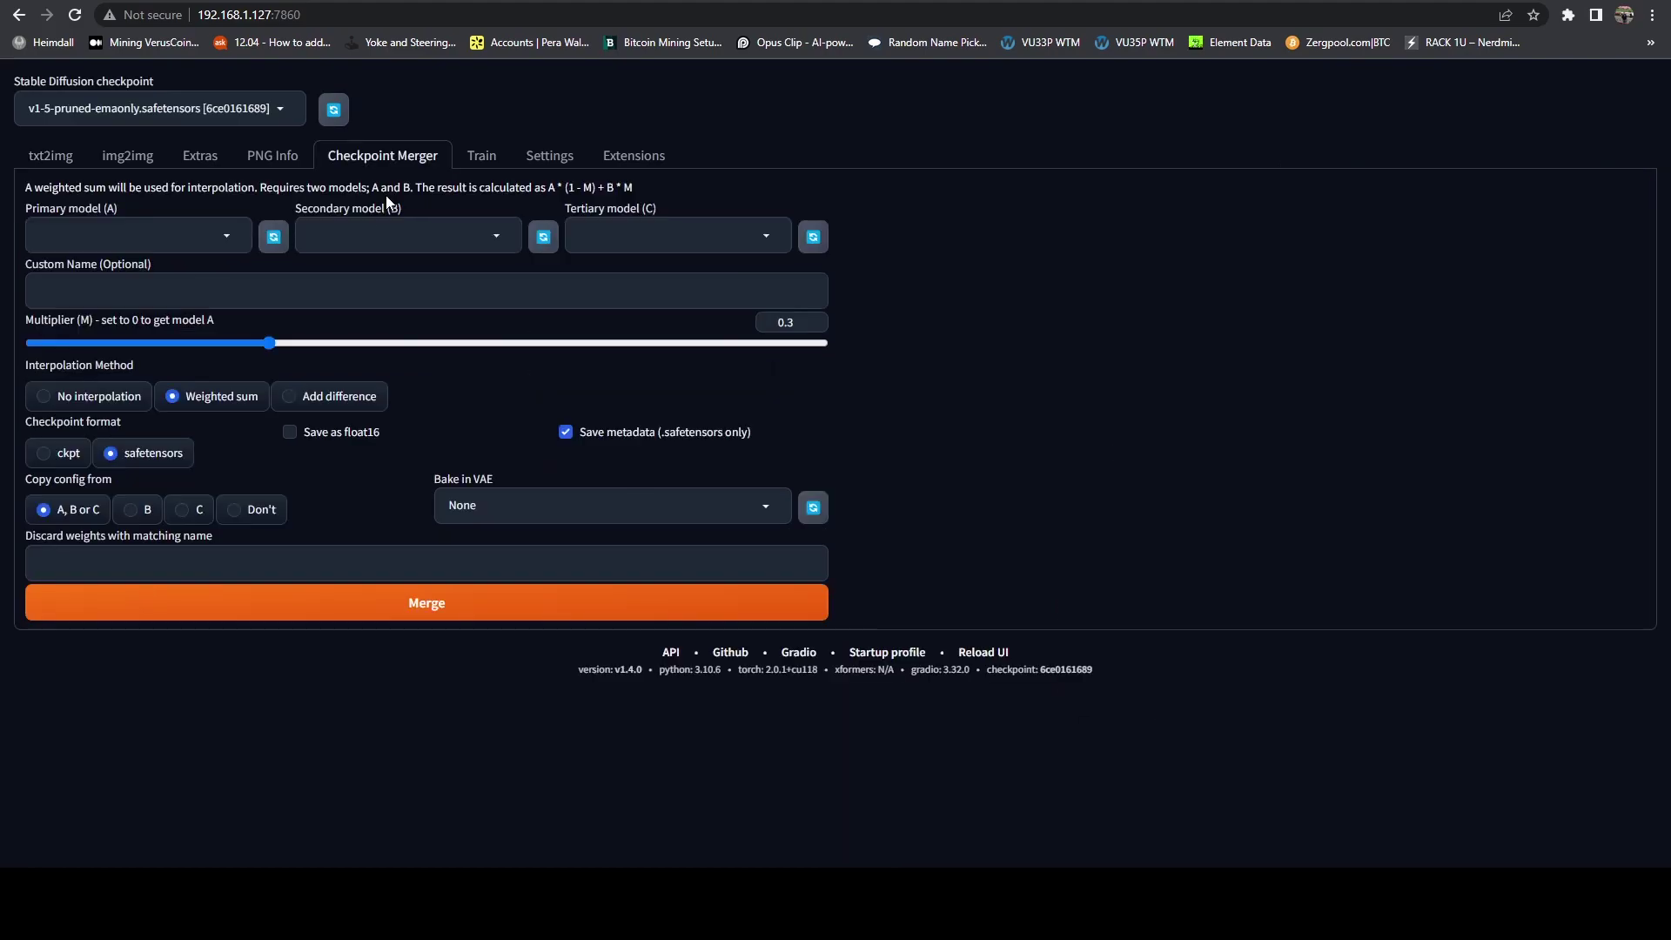
click(50, 159)
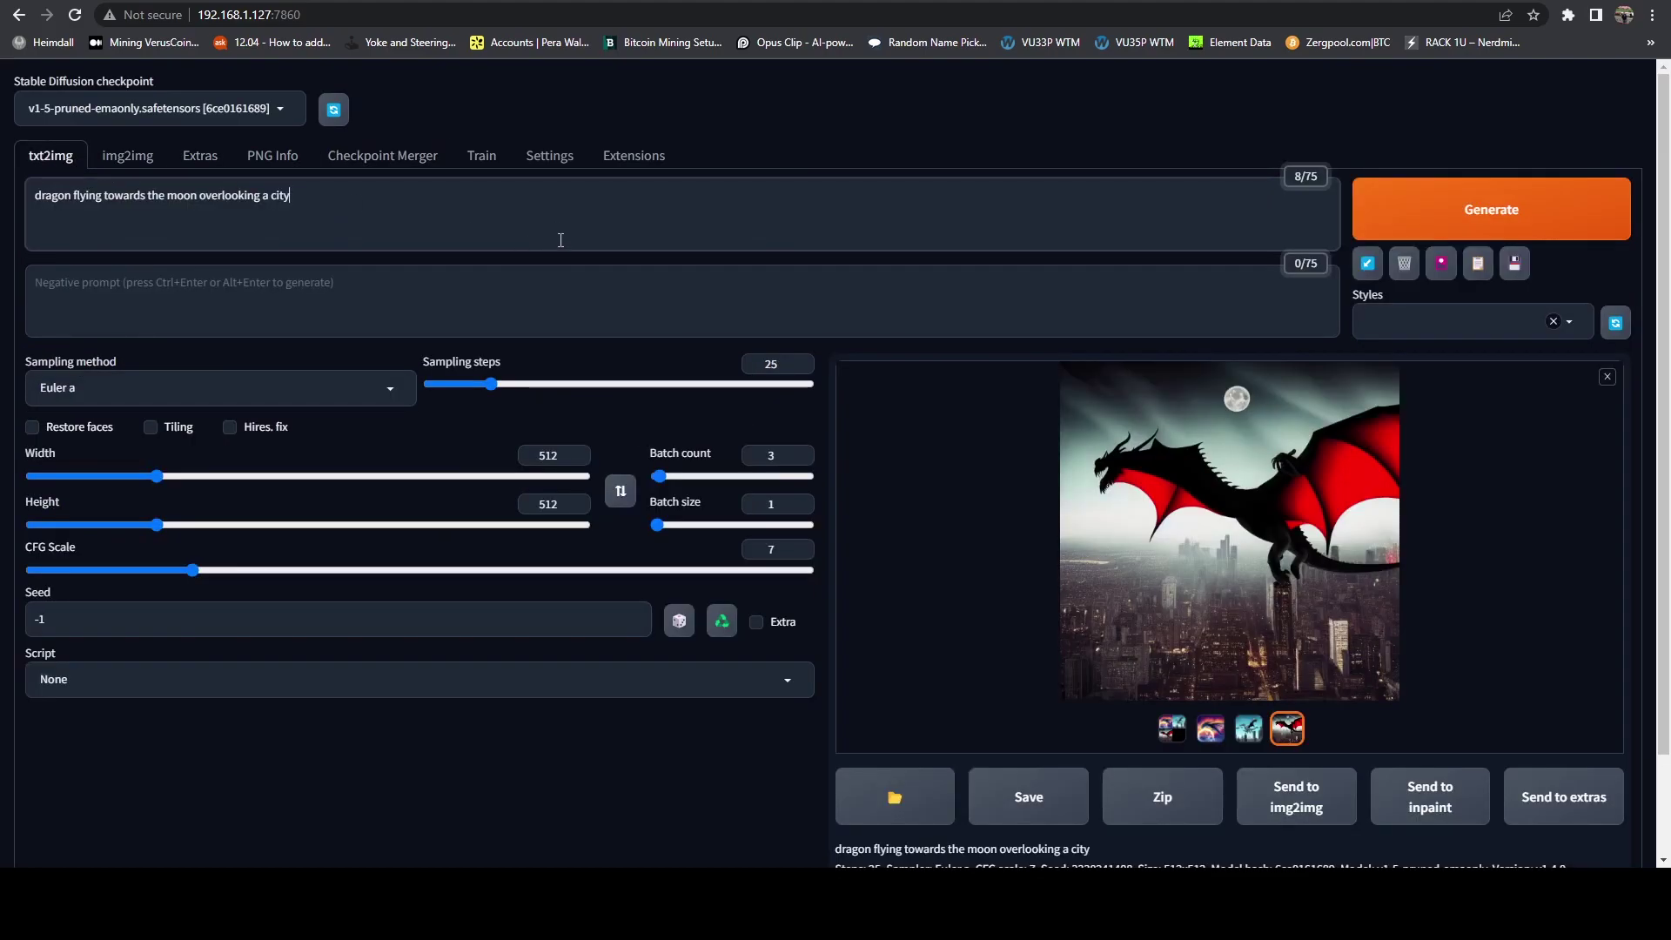
text(artoon style)
click(1565, 228)
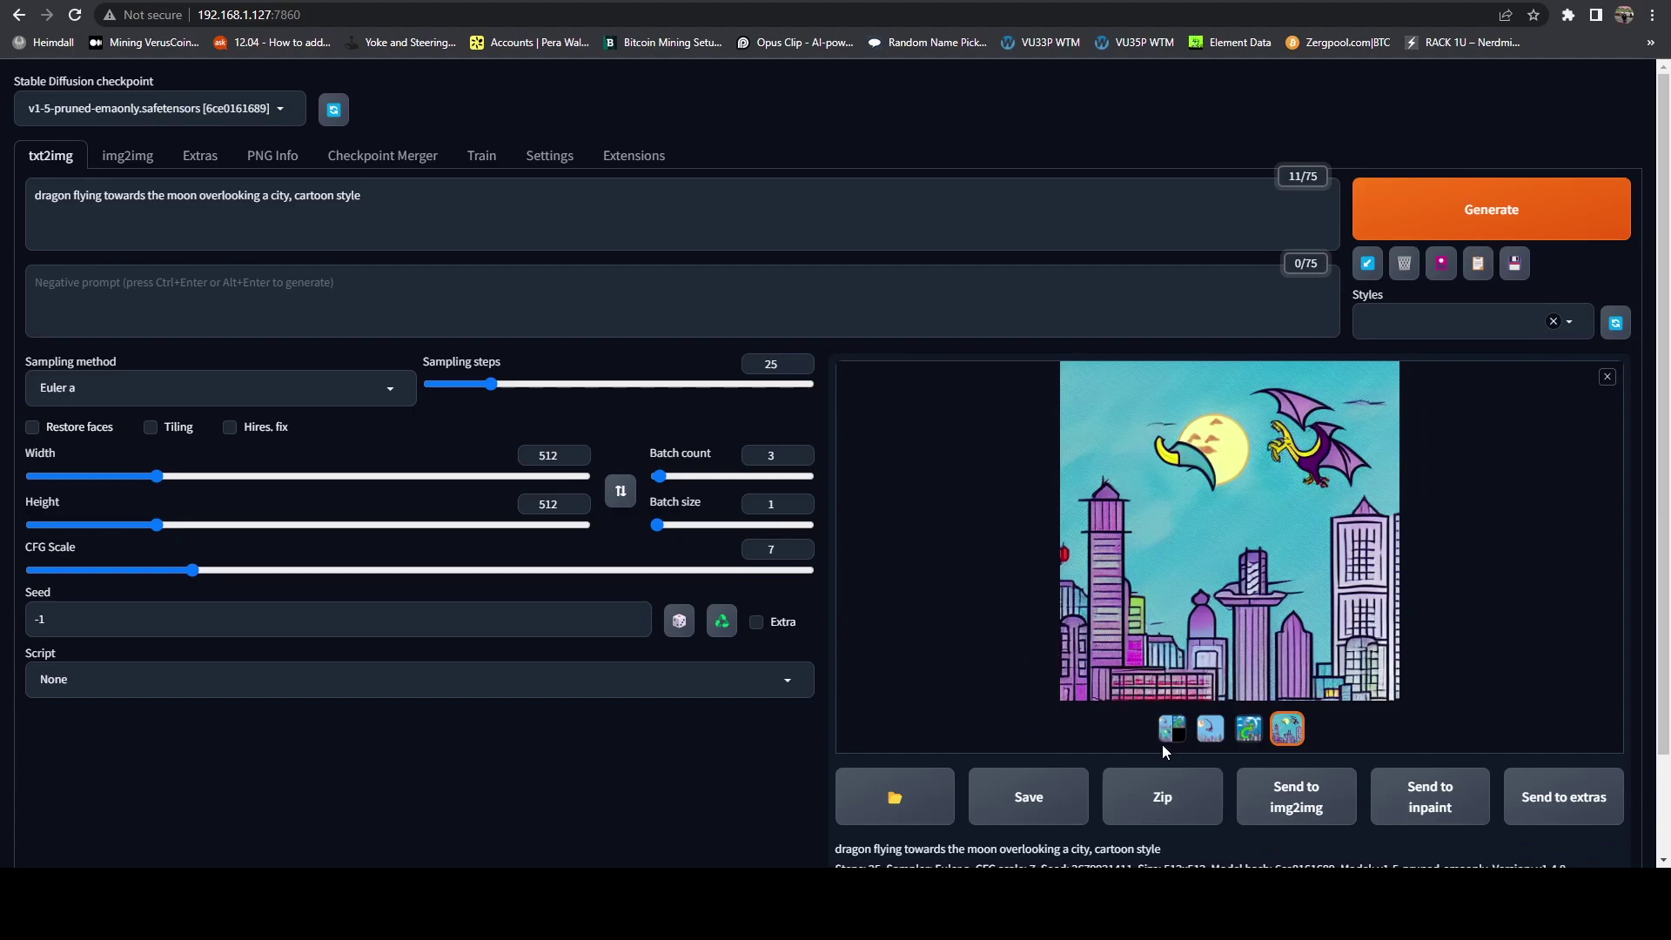
click(1249, 735)
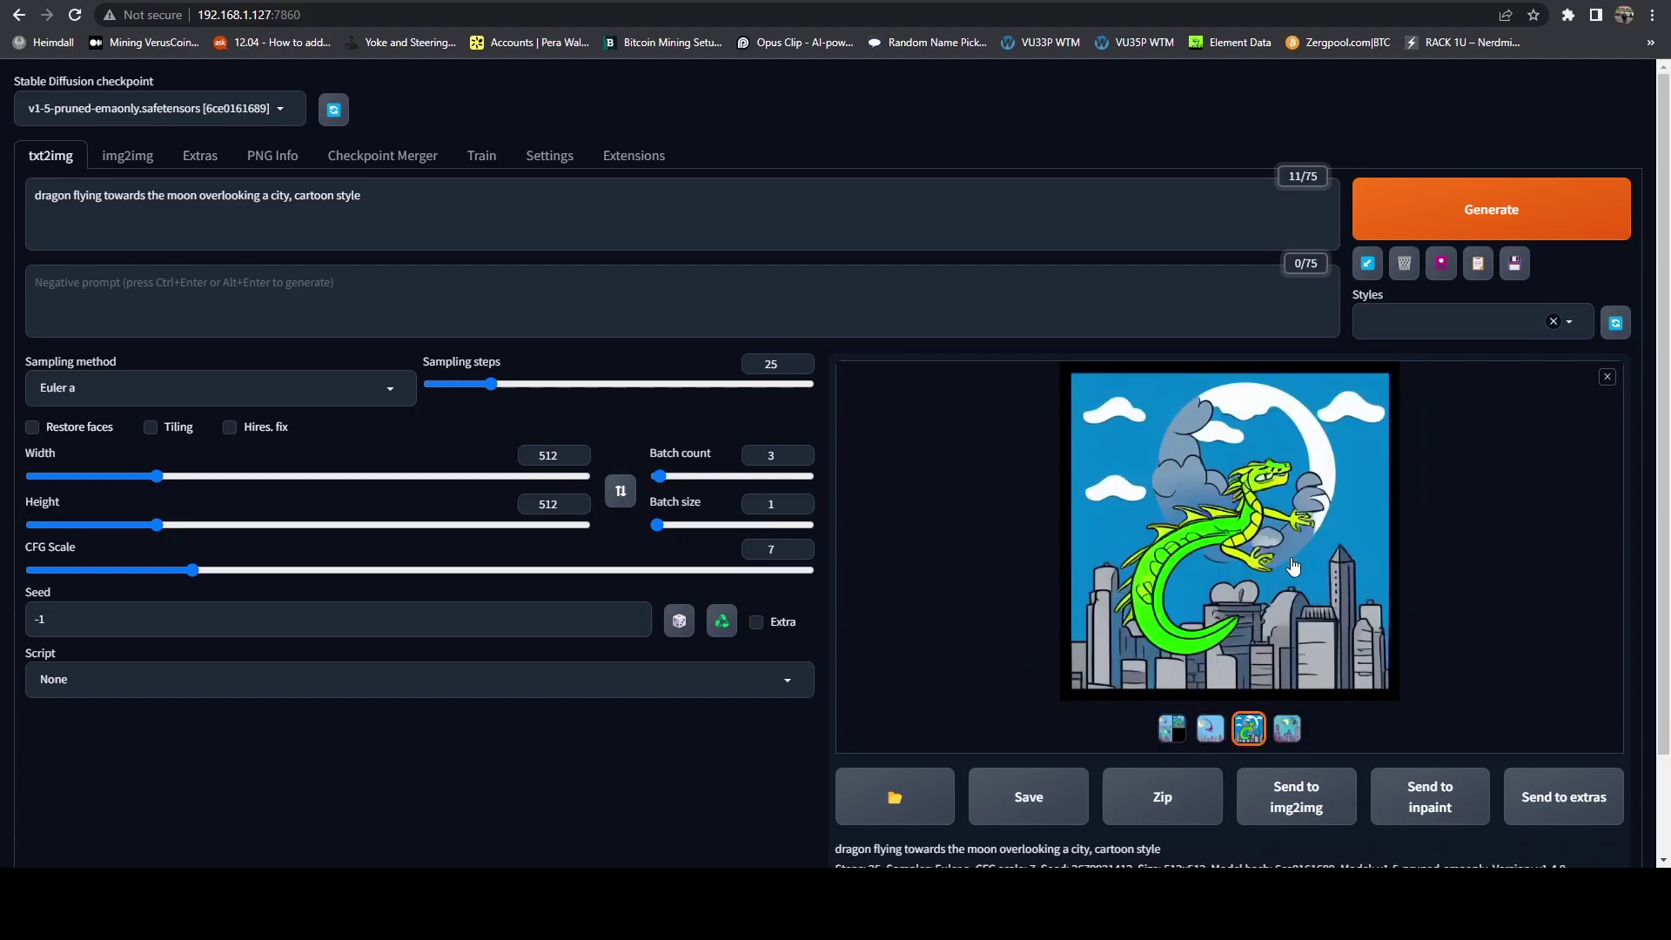
click(1215, 735)
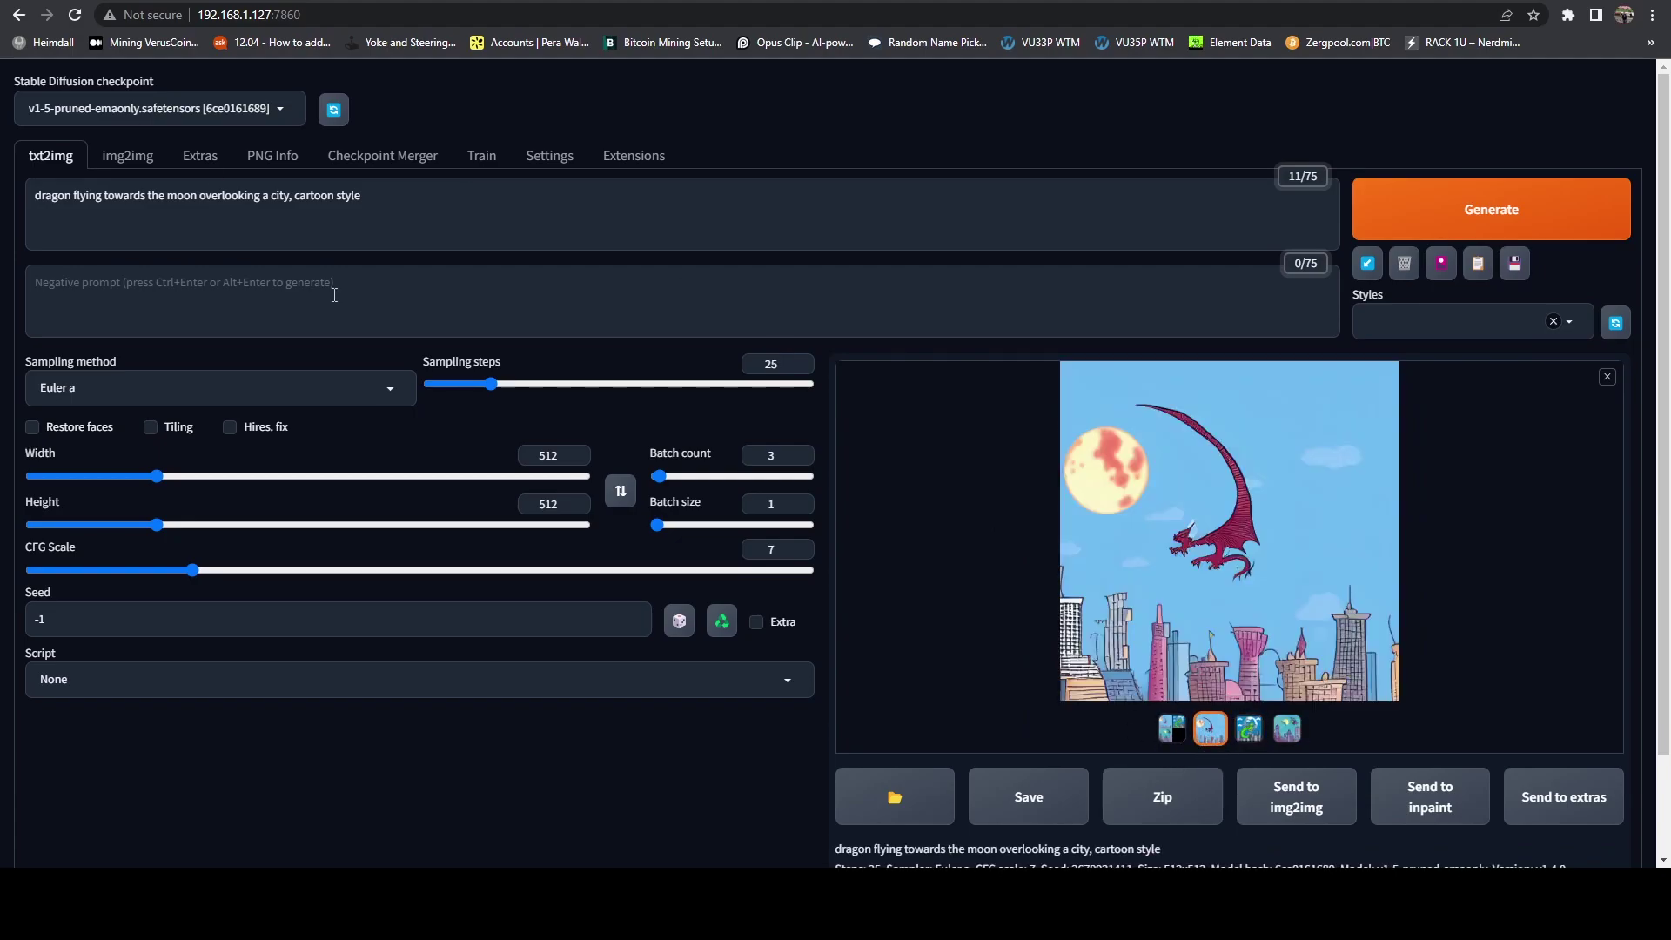
Step: Replace 'cartoon style' with 'game of thrones style' in the prompt and generate
drag(381, 197, 292, 196)
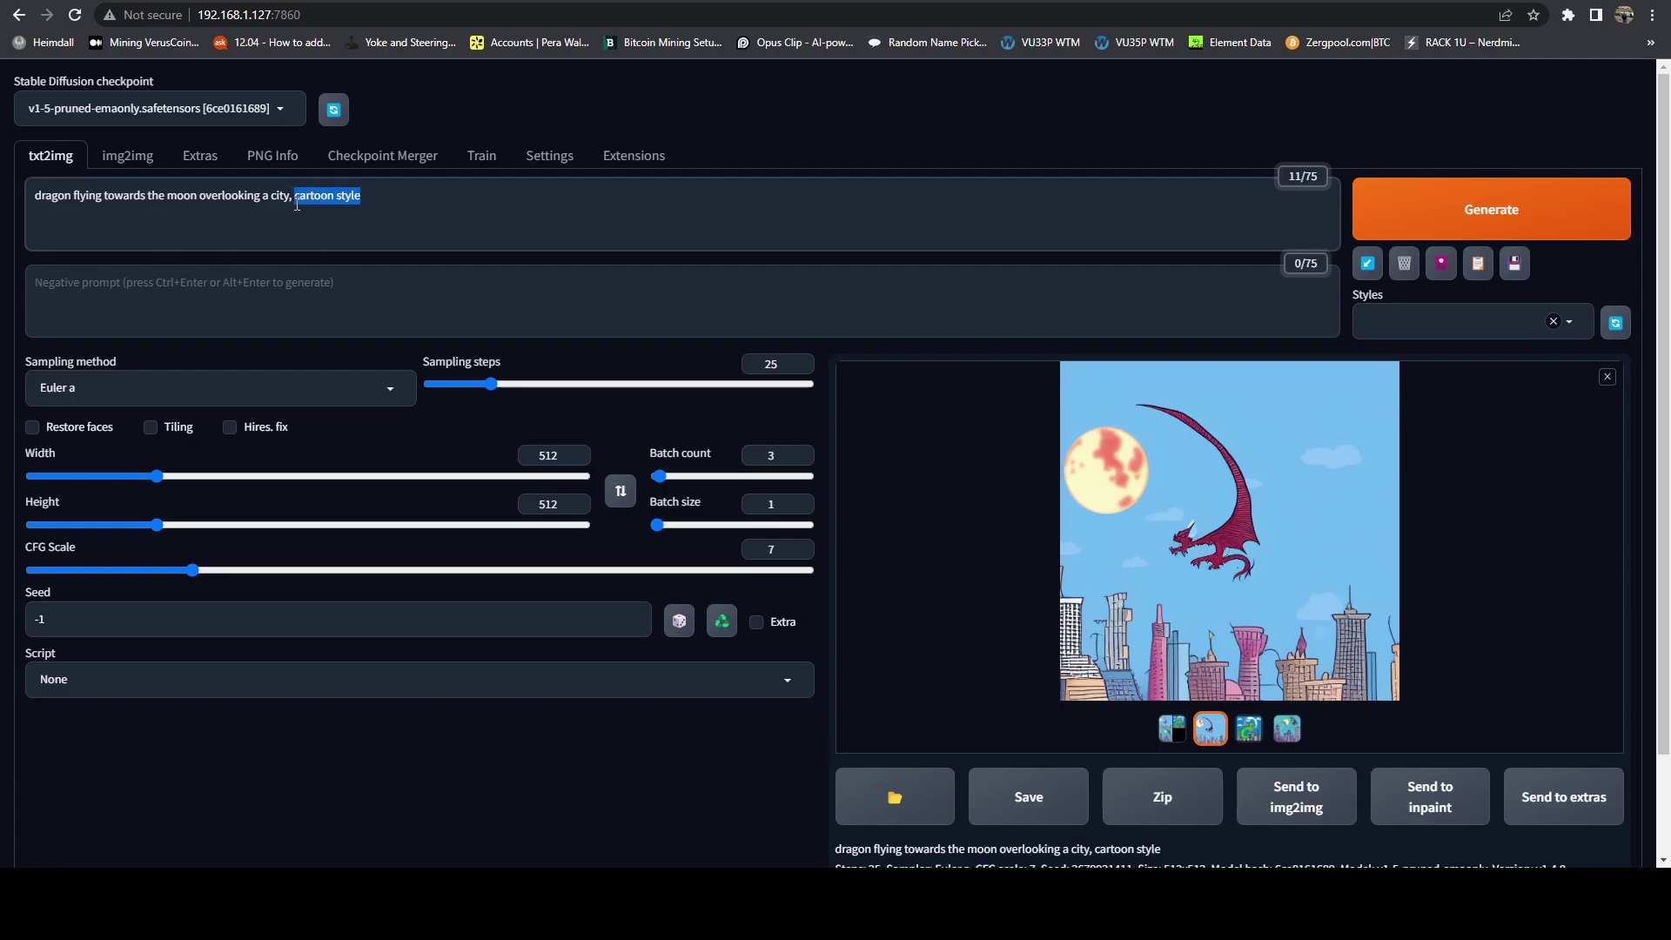
text(game of thrones style)
click(1608, 218)
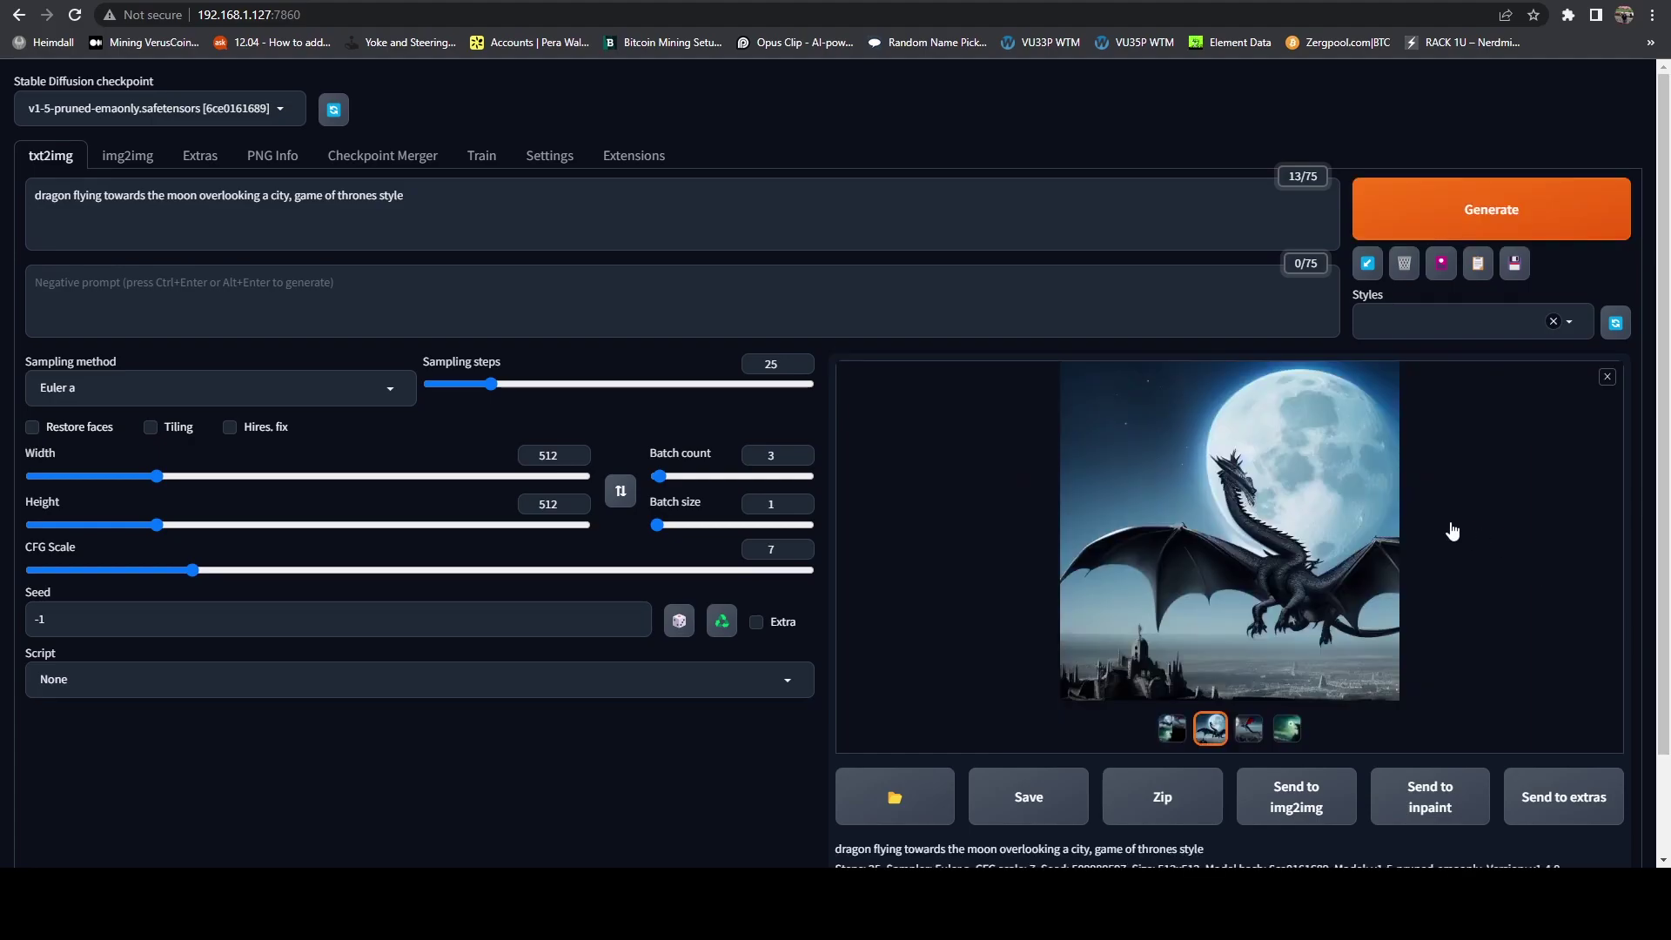
Step: Browse the game of thrones style dragon images full-size
click(1287, 728)
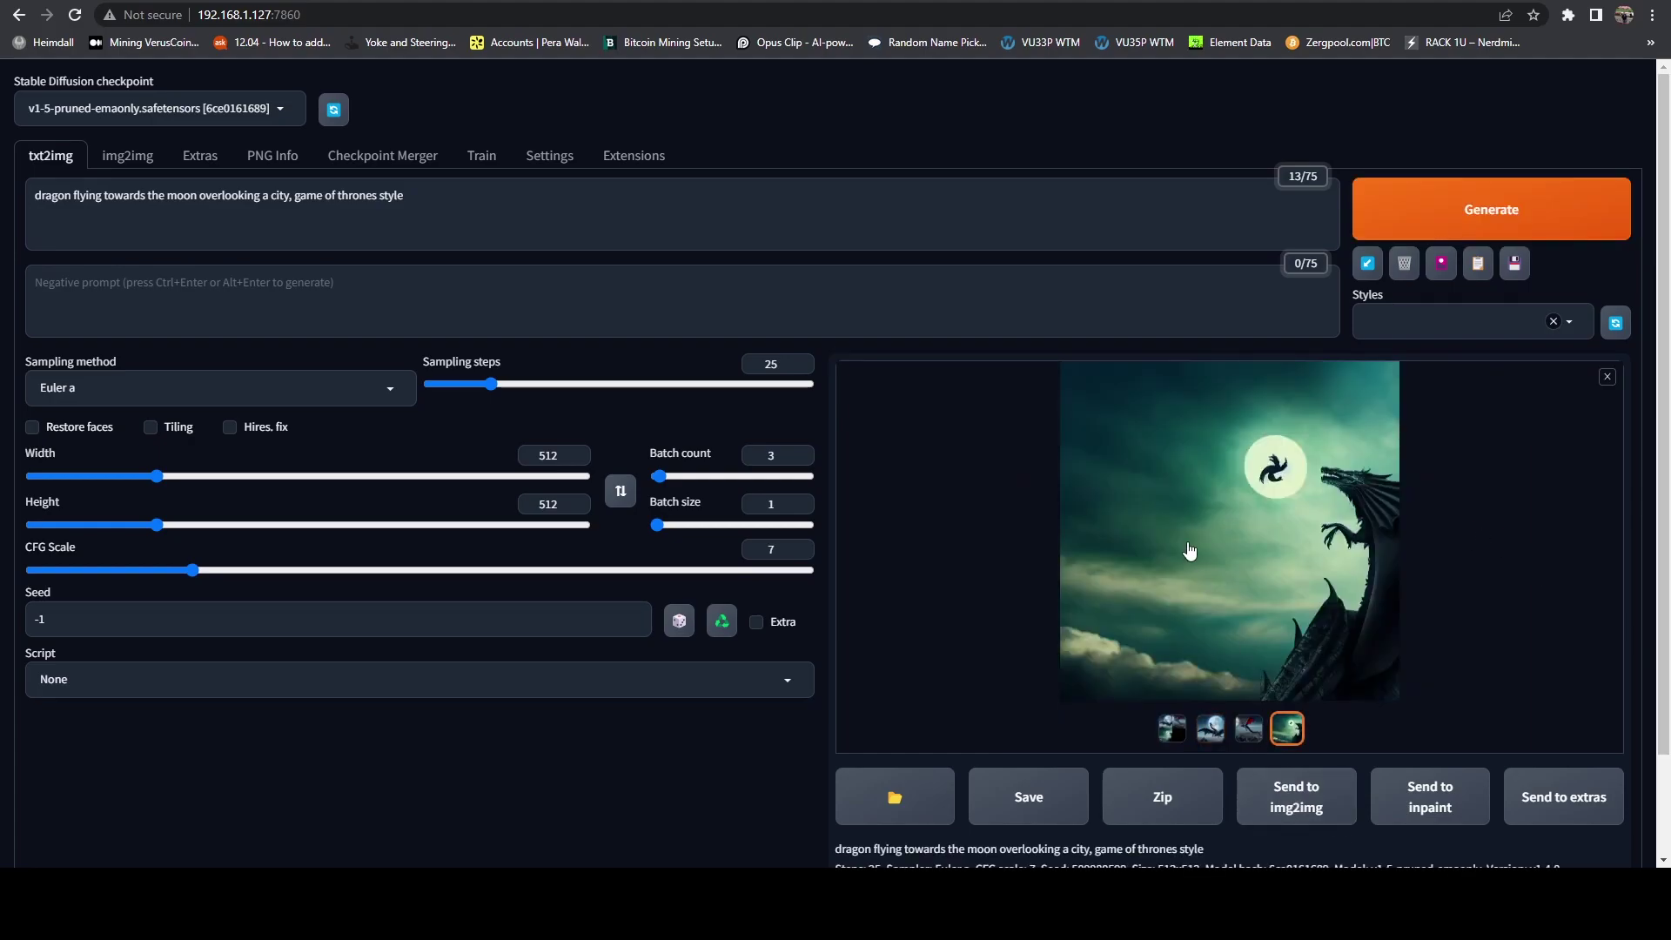
click(1188, 548)
key(Right)
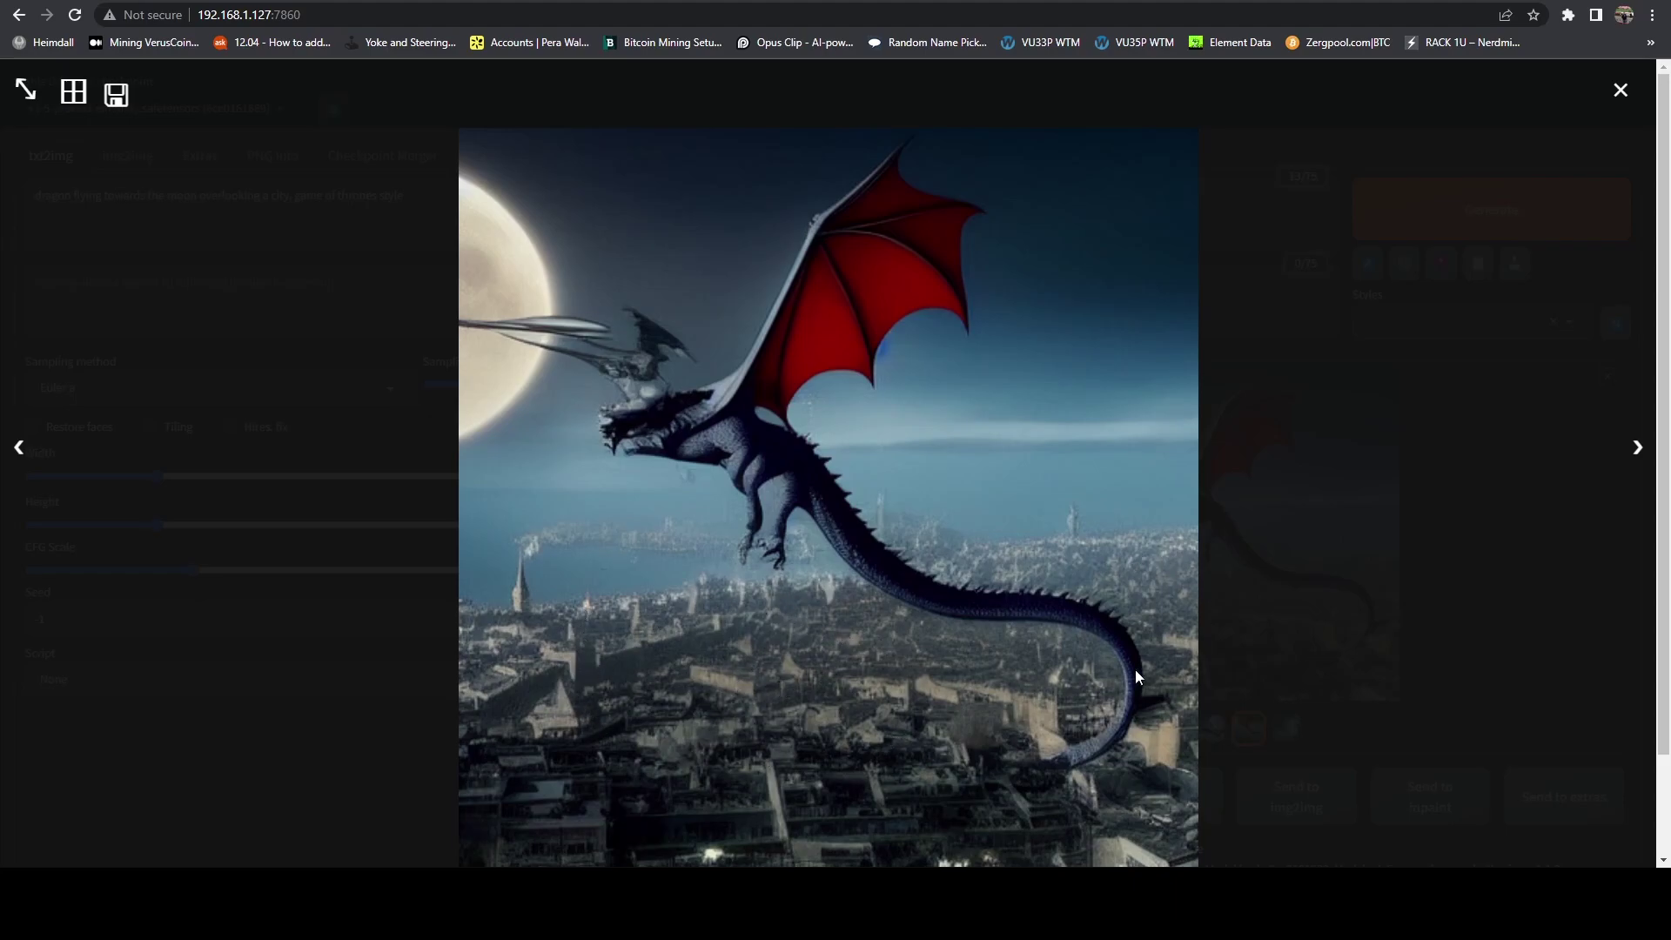
key(Right)
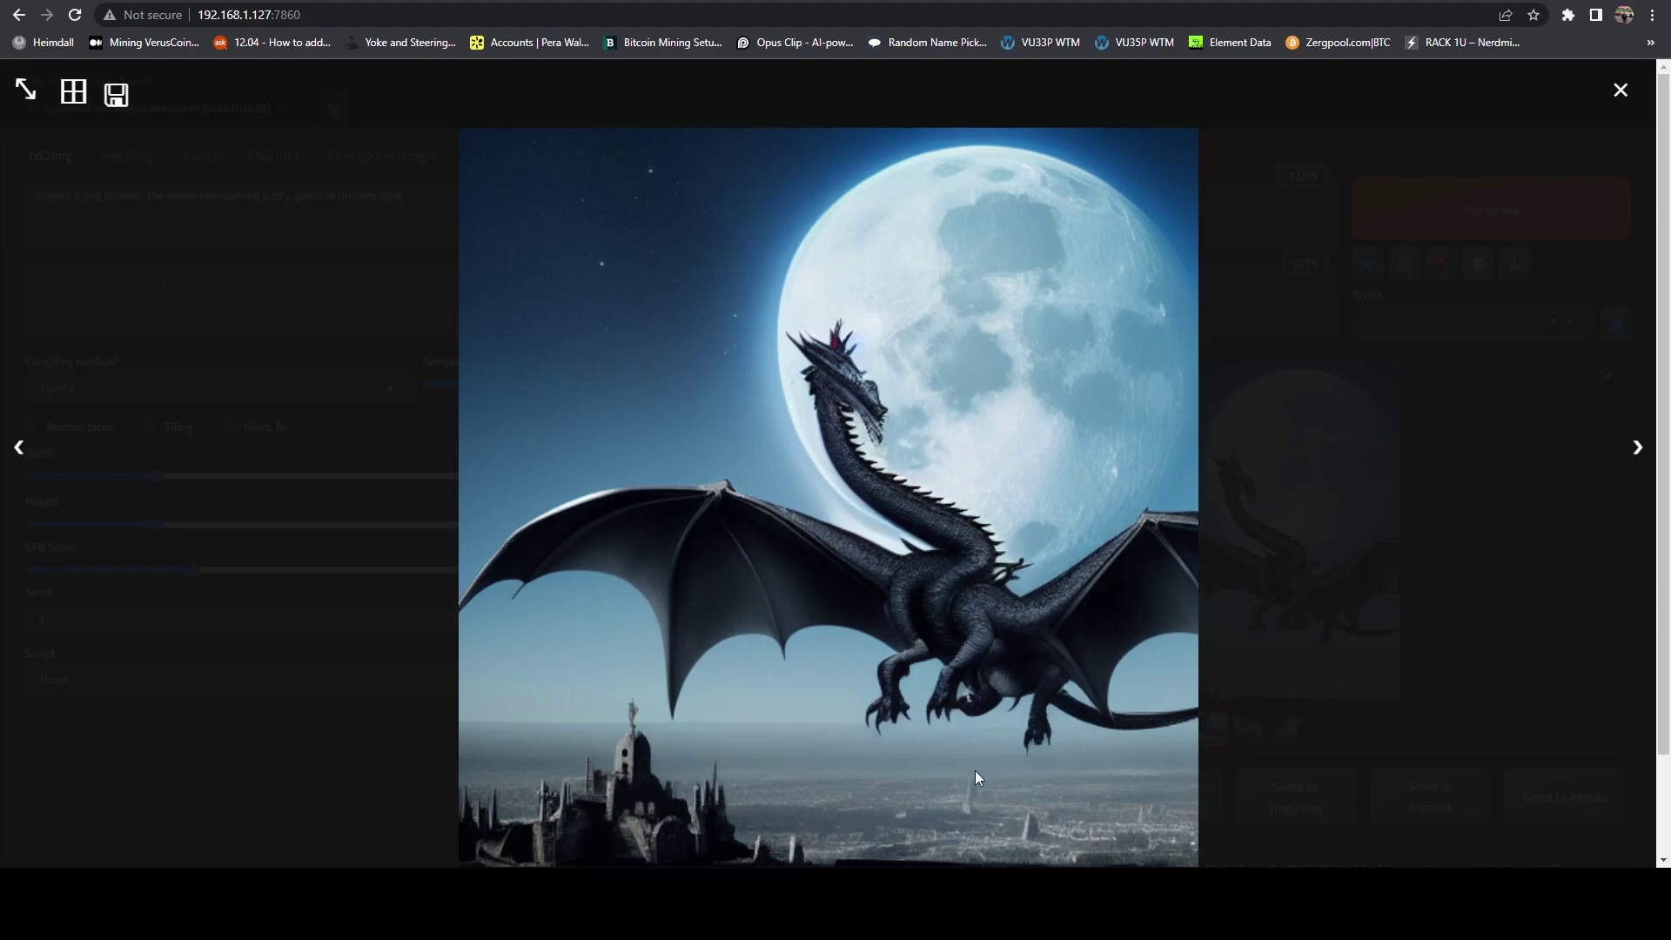
click(1621, 97)
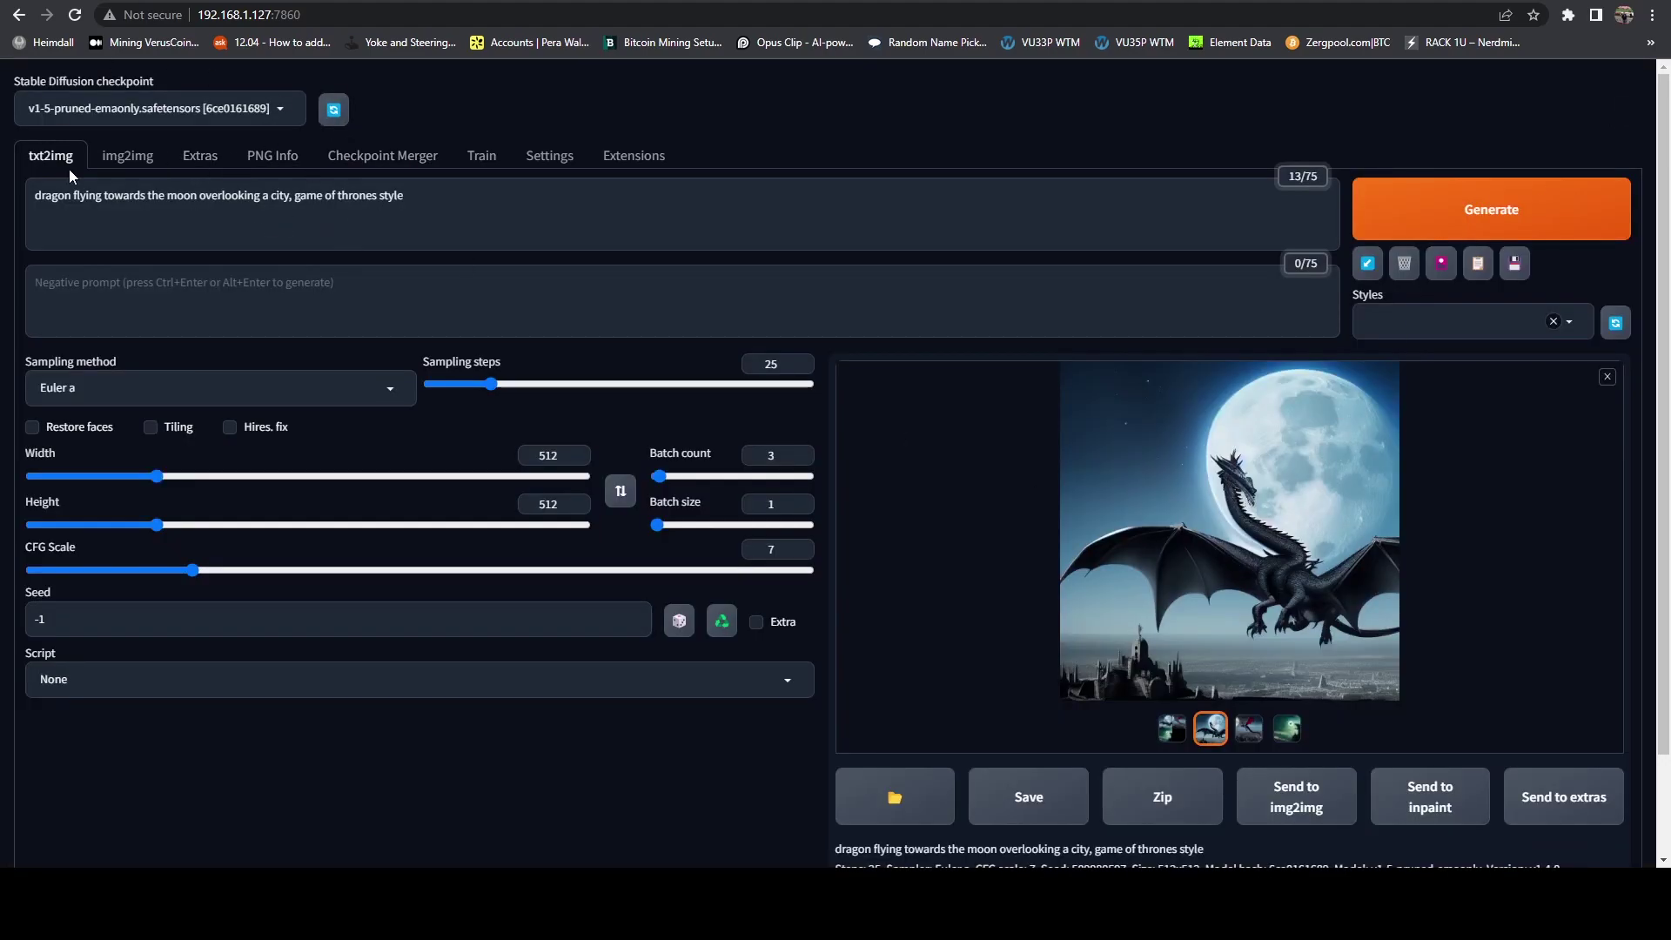
Step: Prefix the prompt with 'fire breathing' and generate a new dragon batch
click(32, 195)
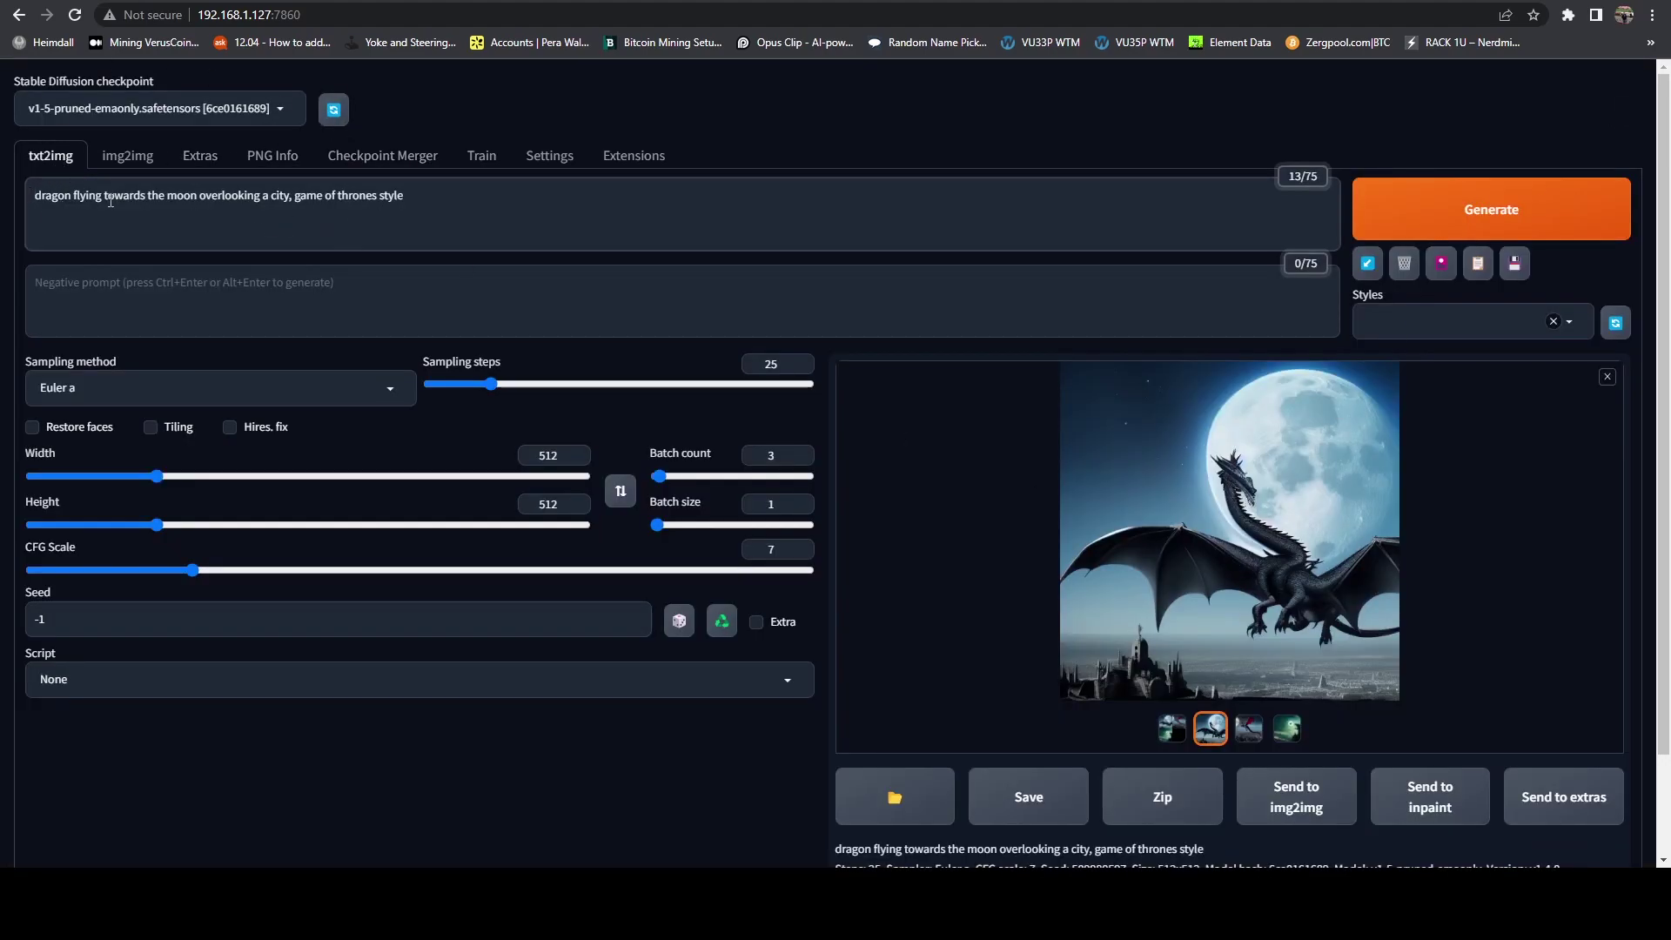
text(fir)
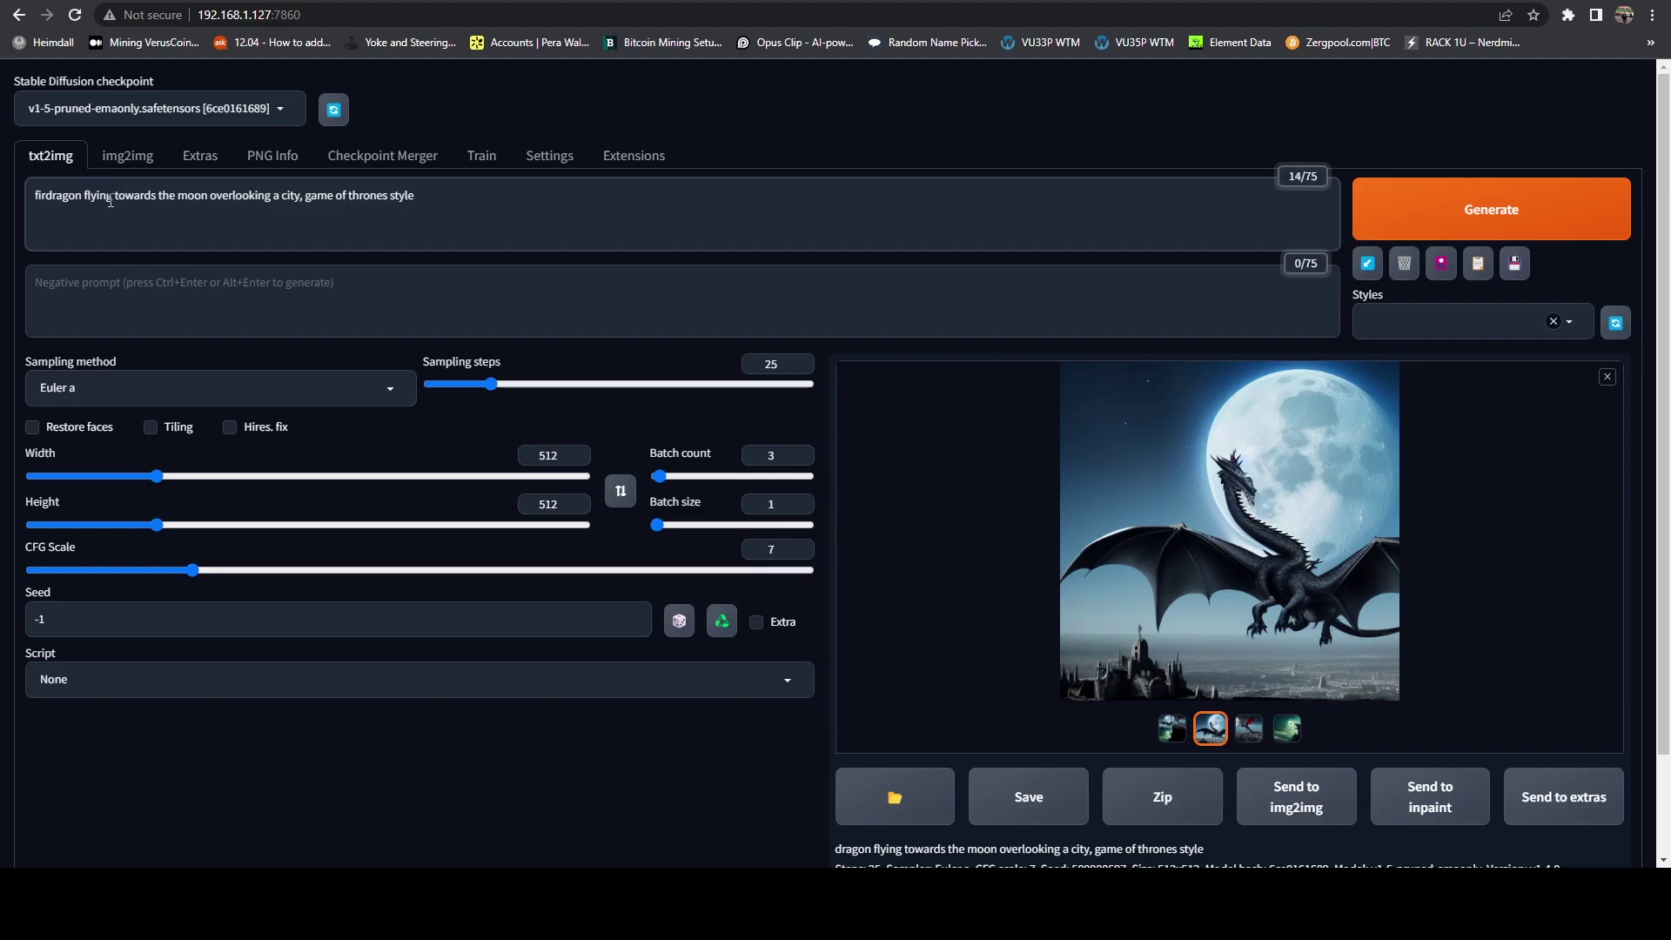
text(e breat)
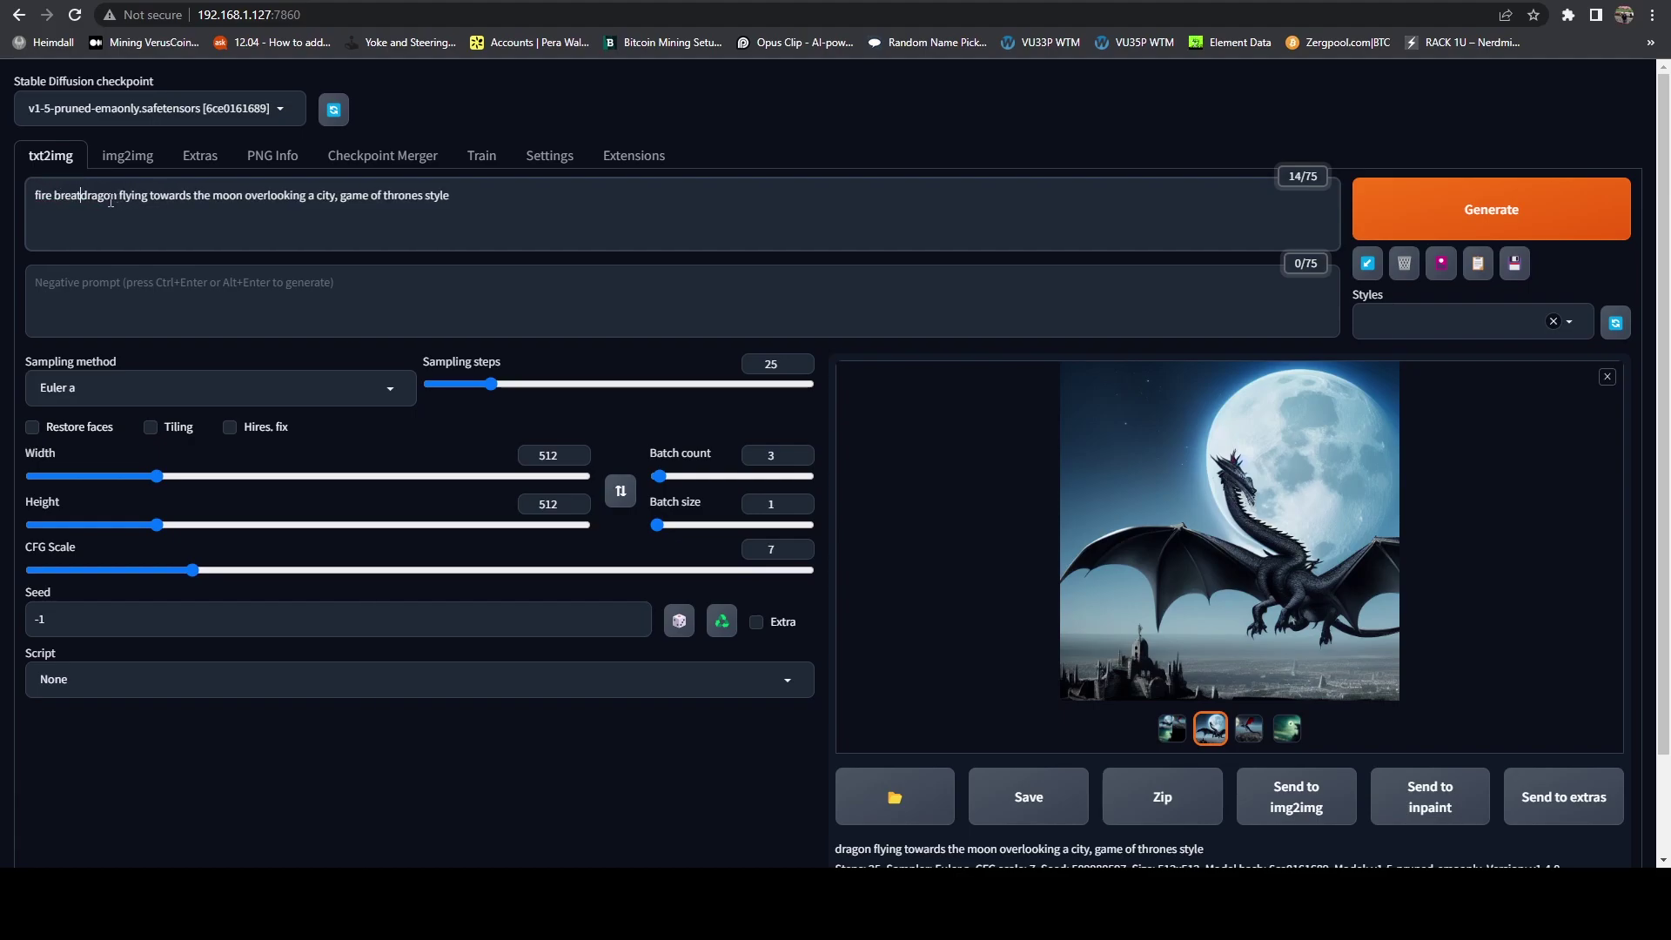
text(hing)
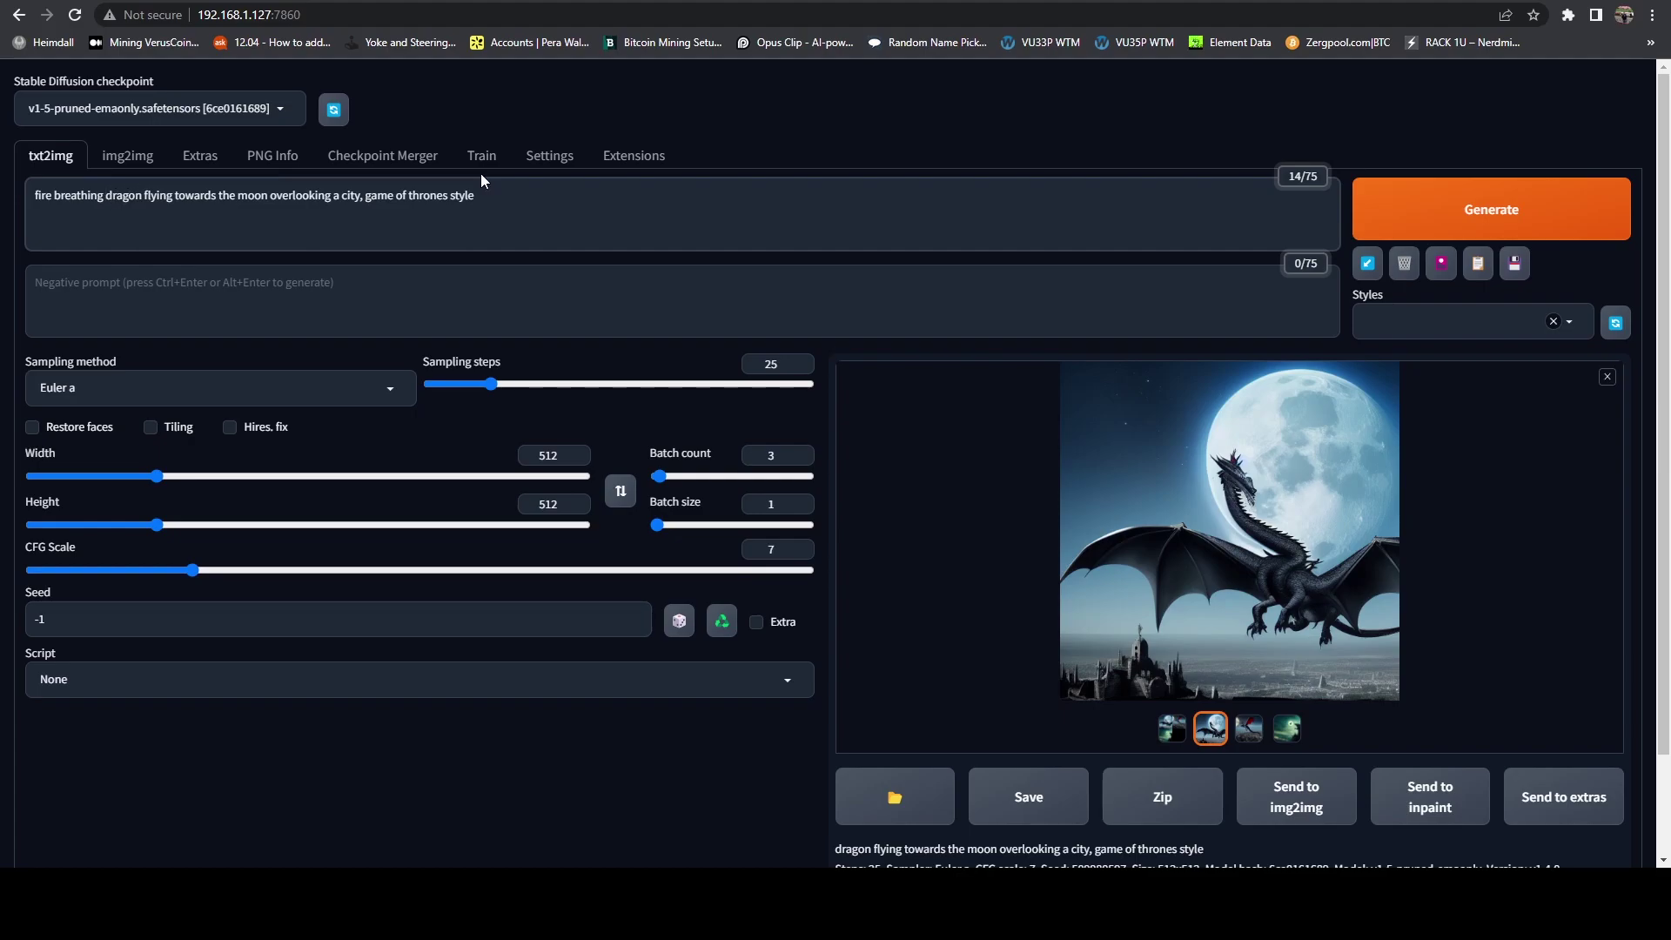
key(ctrl+Return)
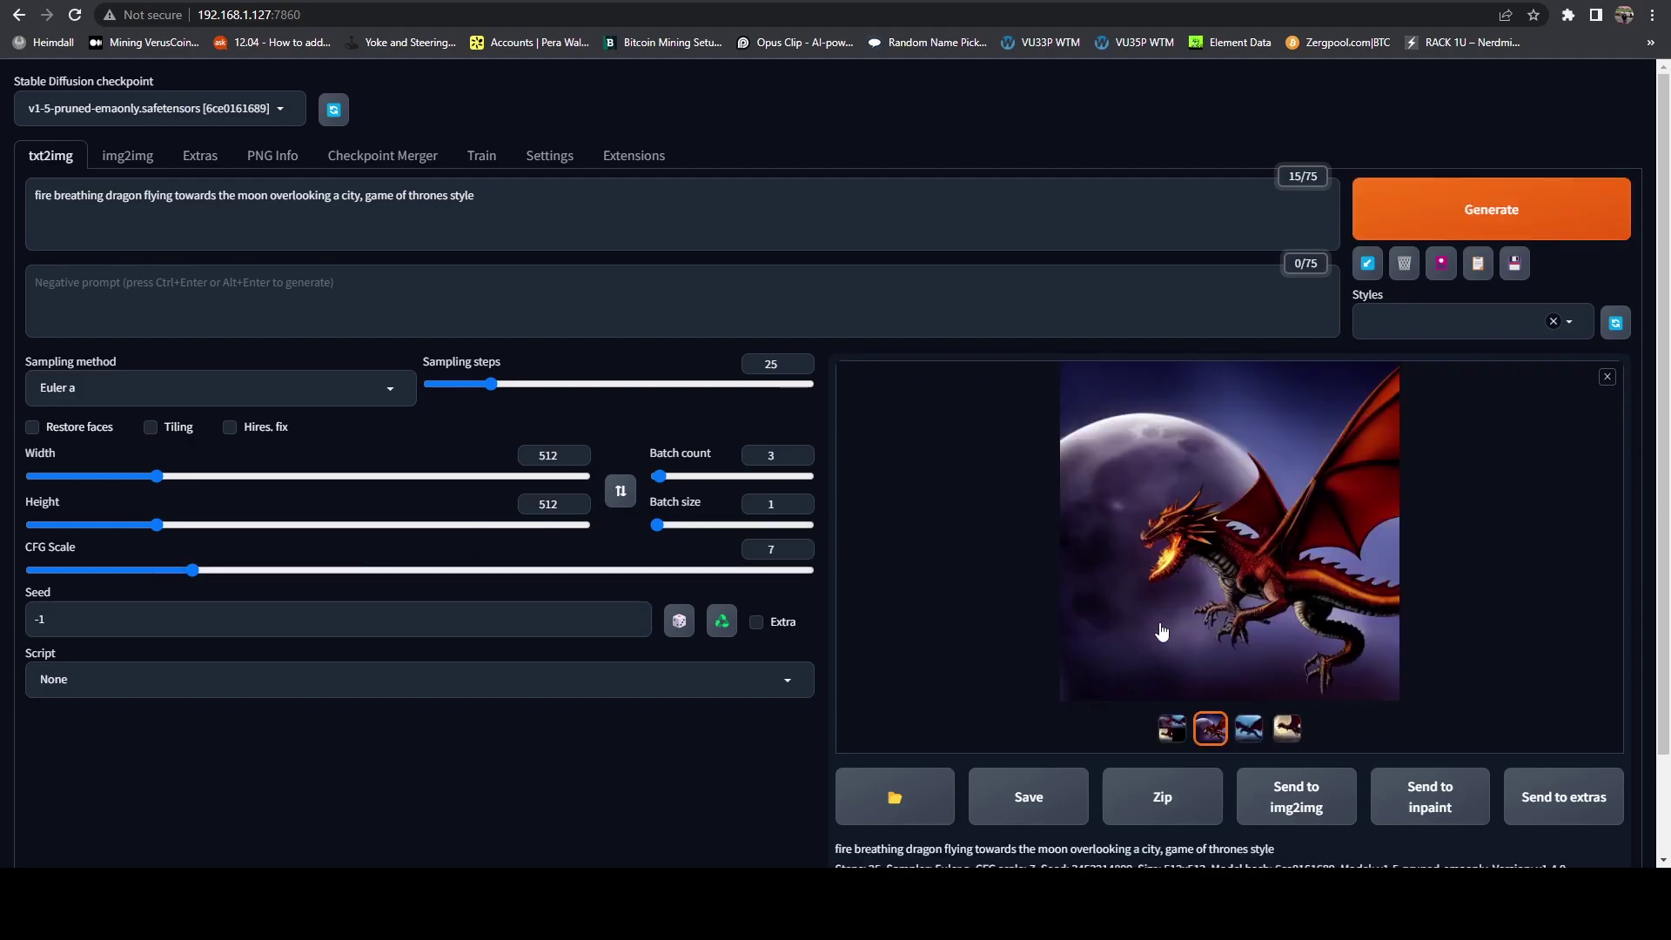
Step: Flip through the fire-breathing dragon results full-size, then close the viewer
click(1221, 573)
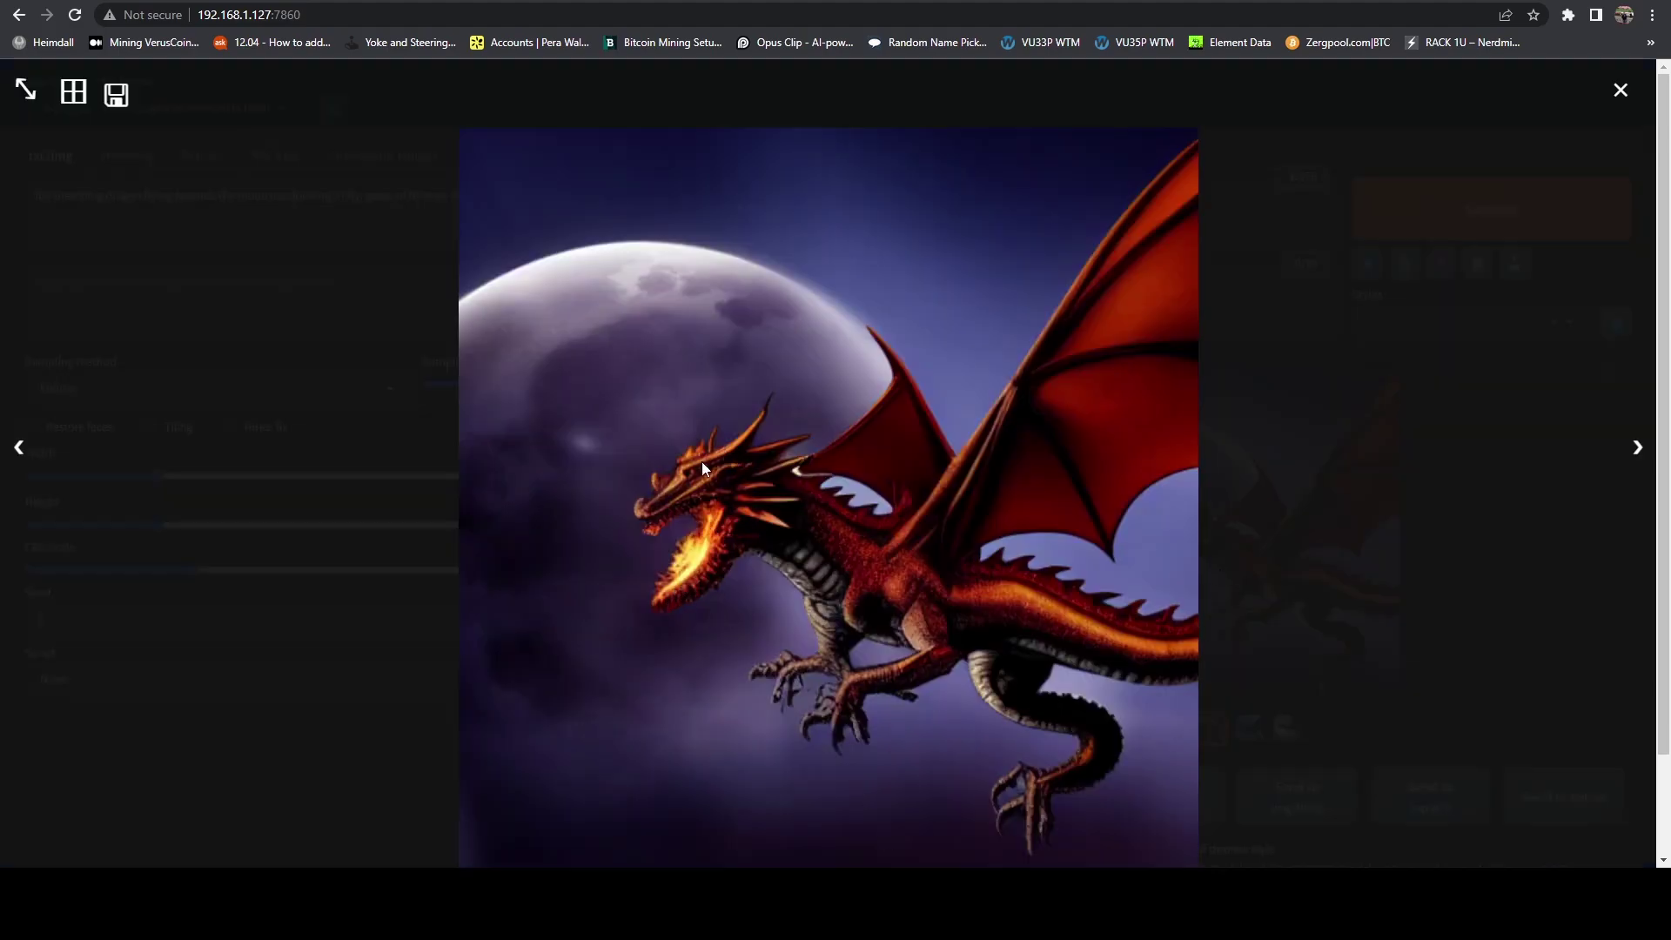
key(Right)
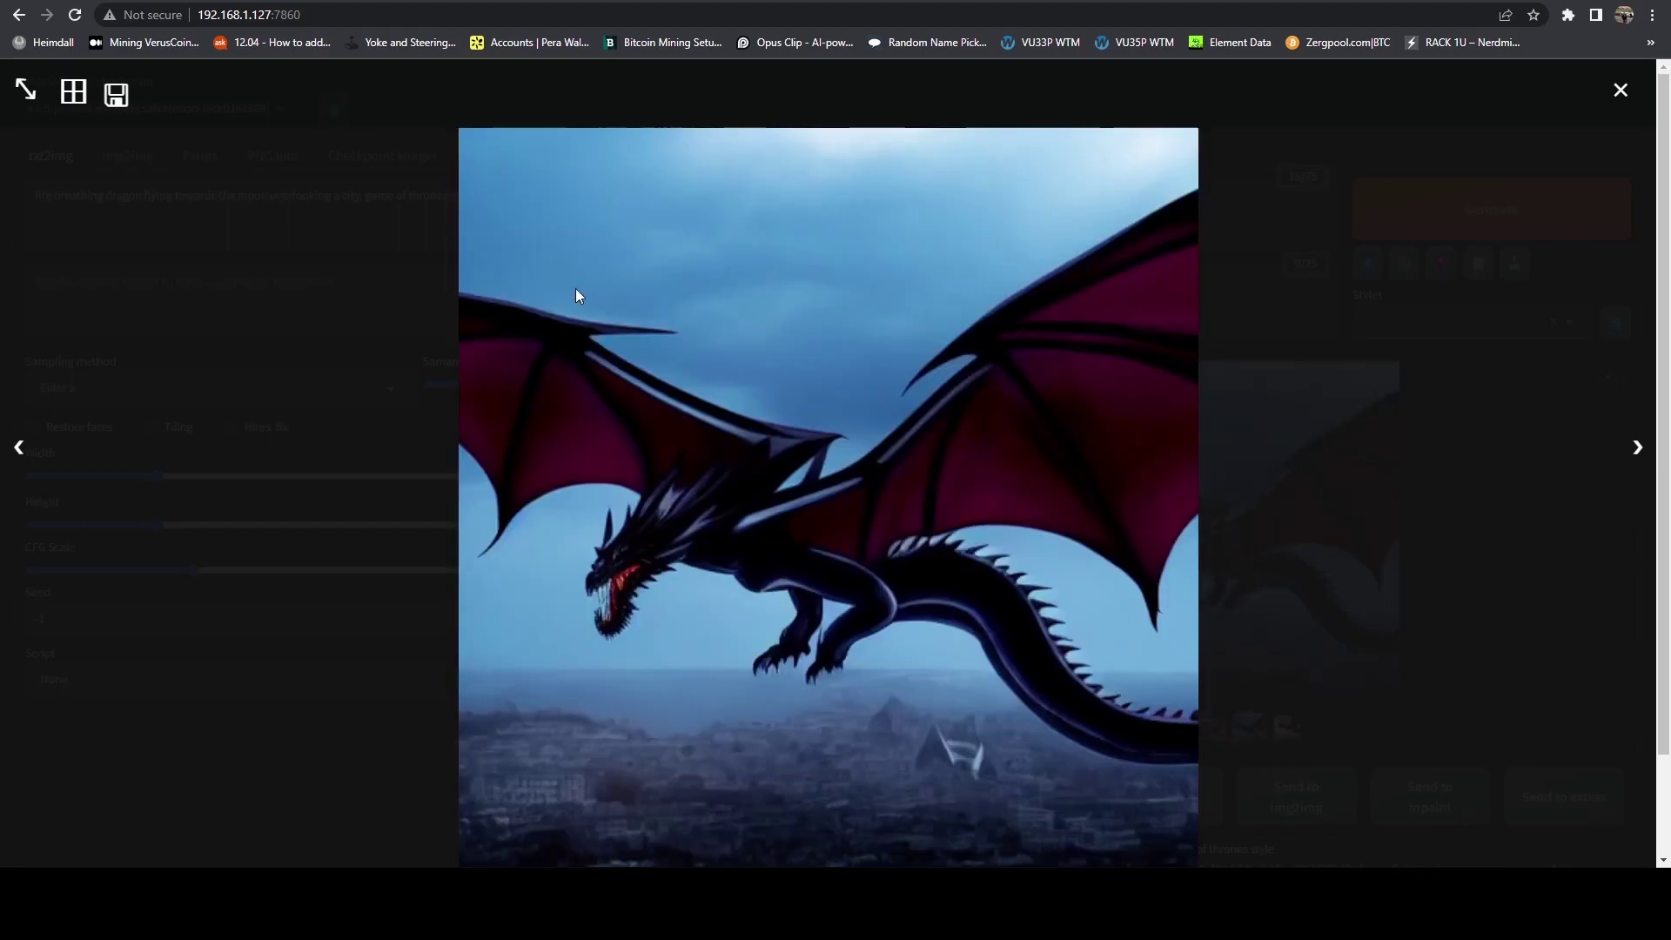
key(Left)
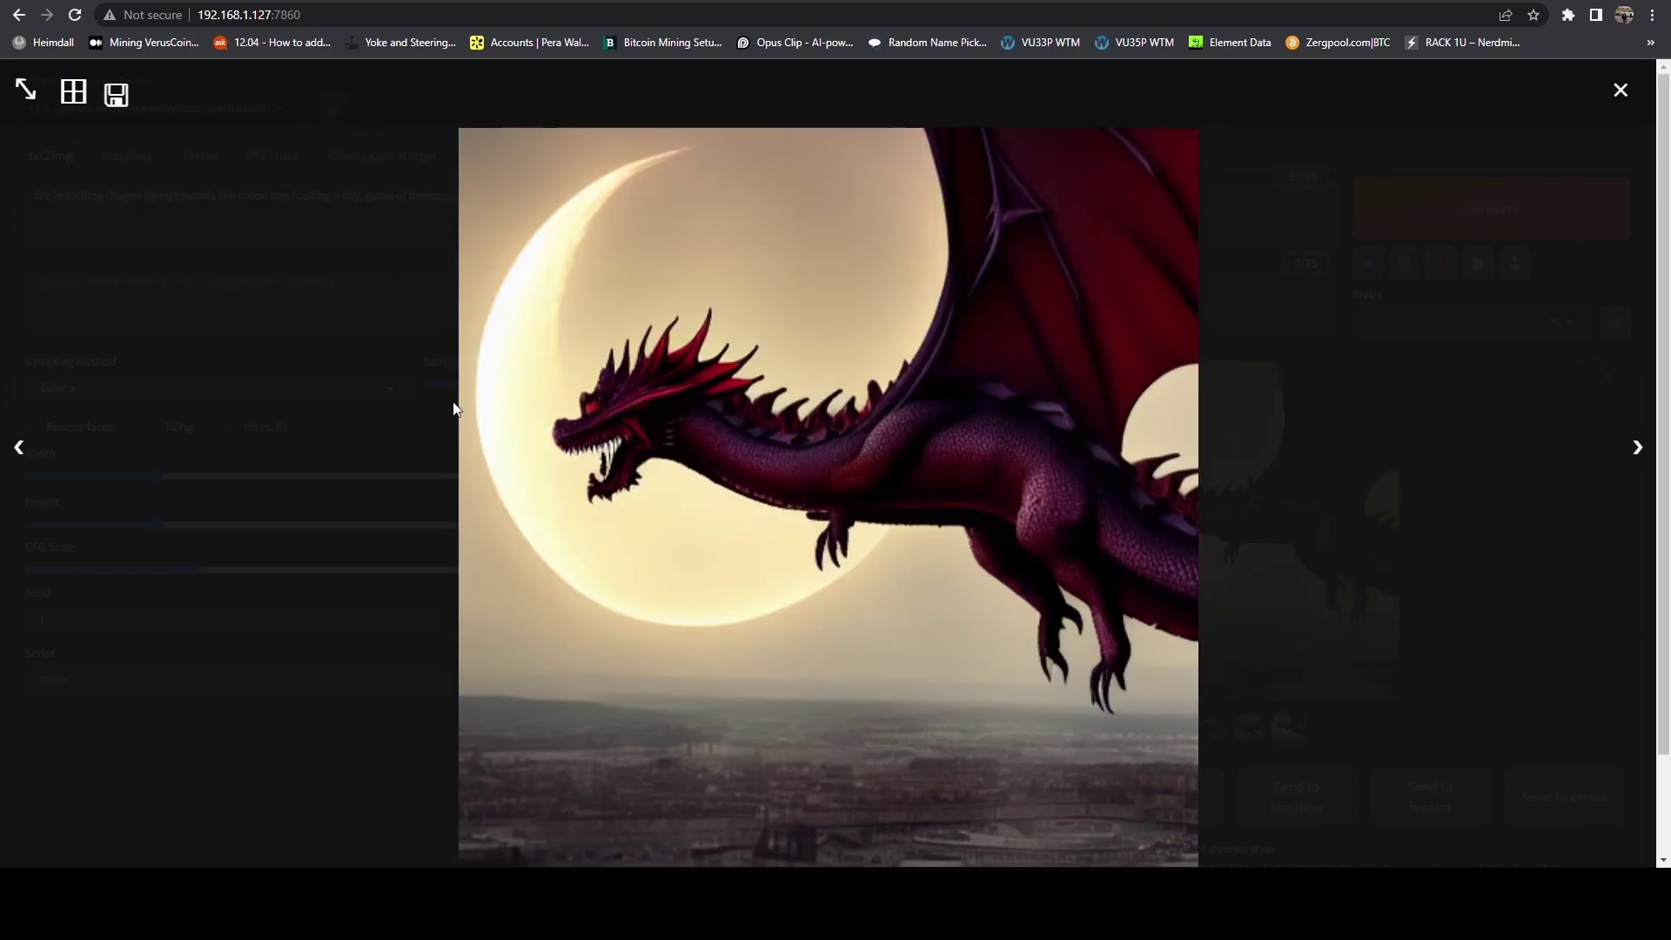
click(1621, 91)
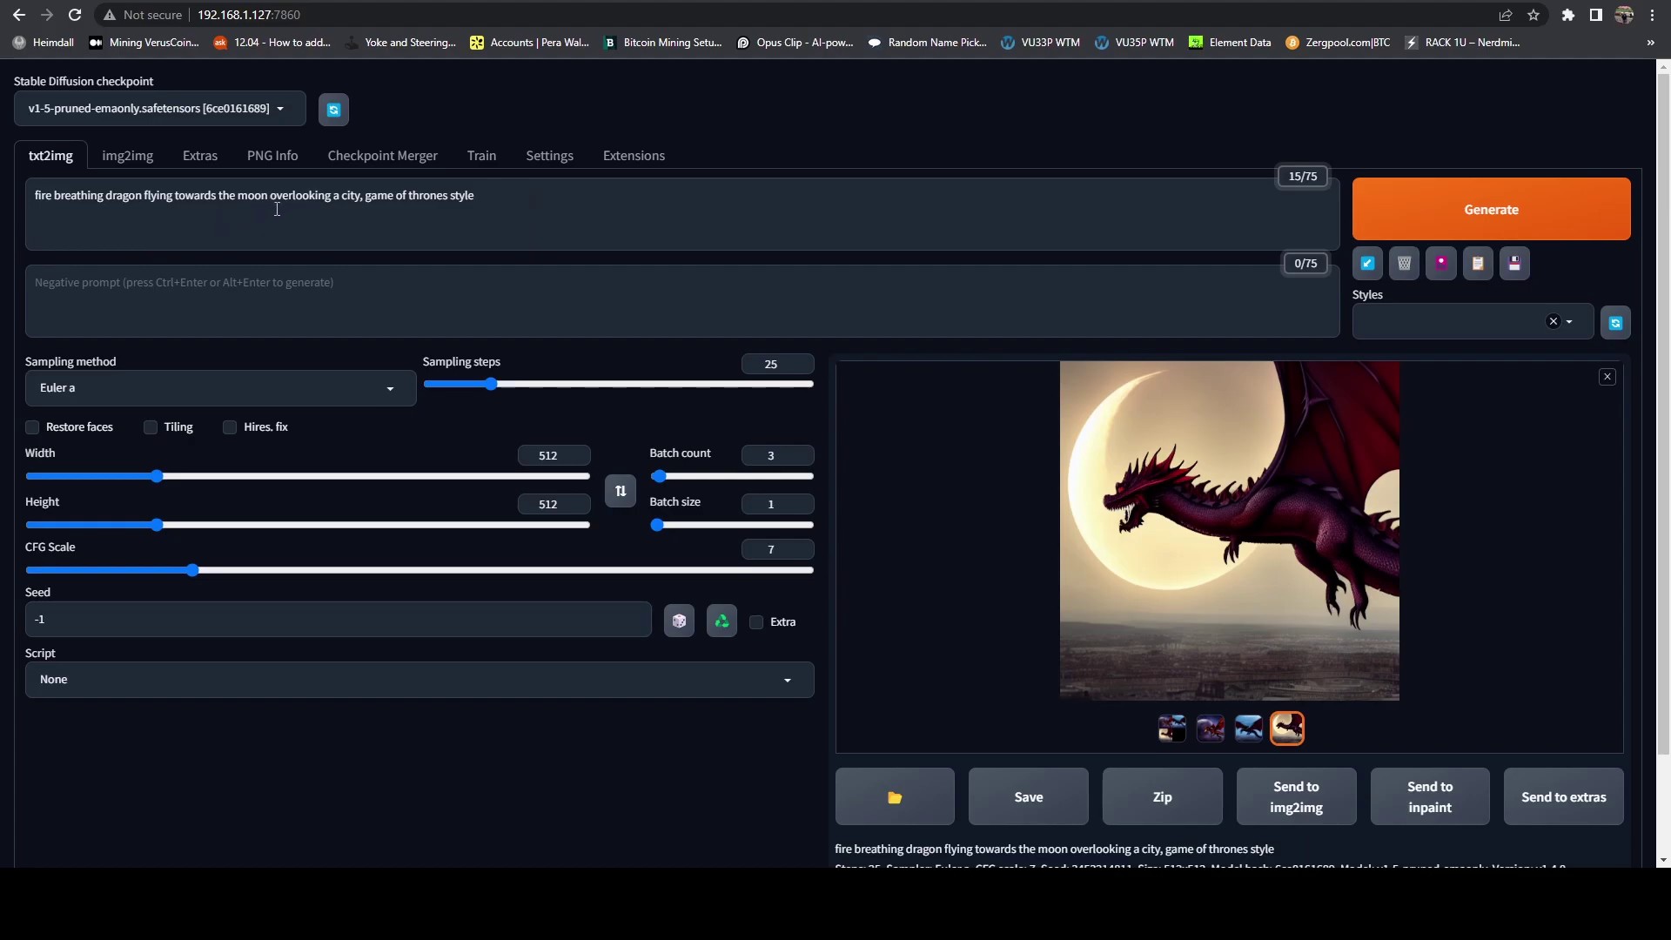
Step: Open the Sampling method list and scroll through the available samplers
click(338, 387)
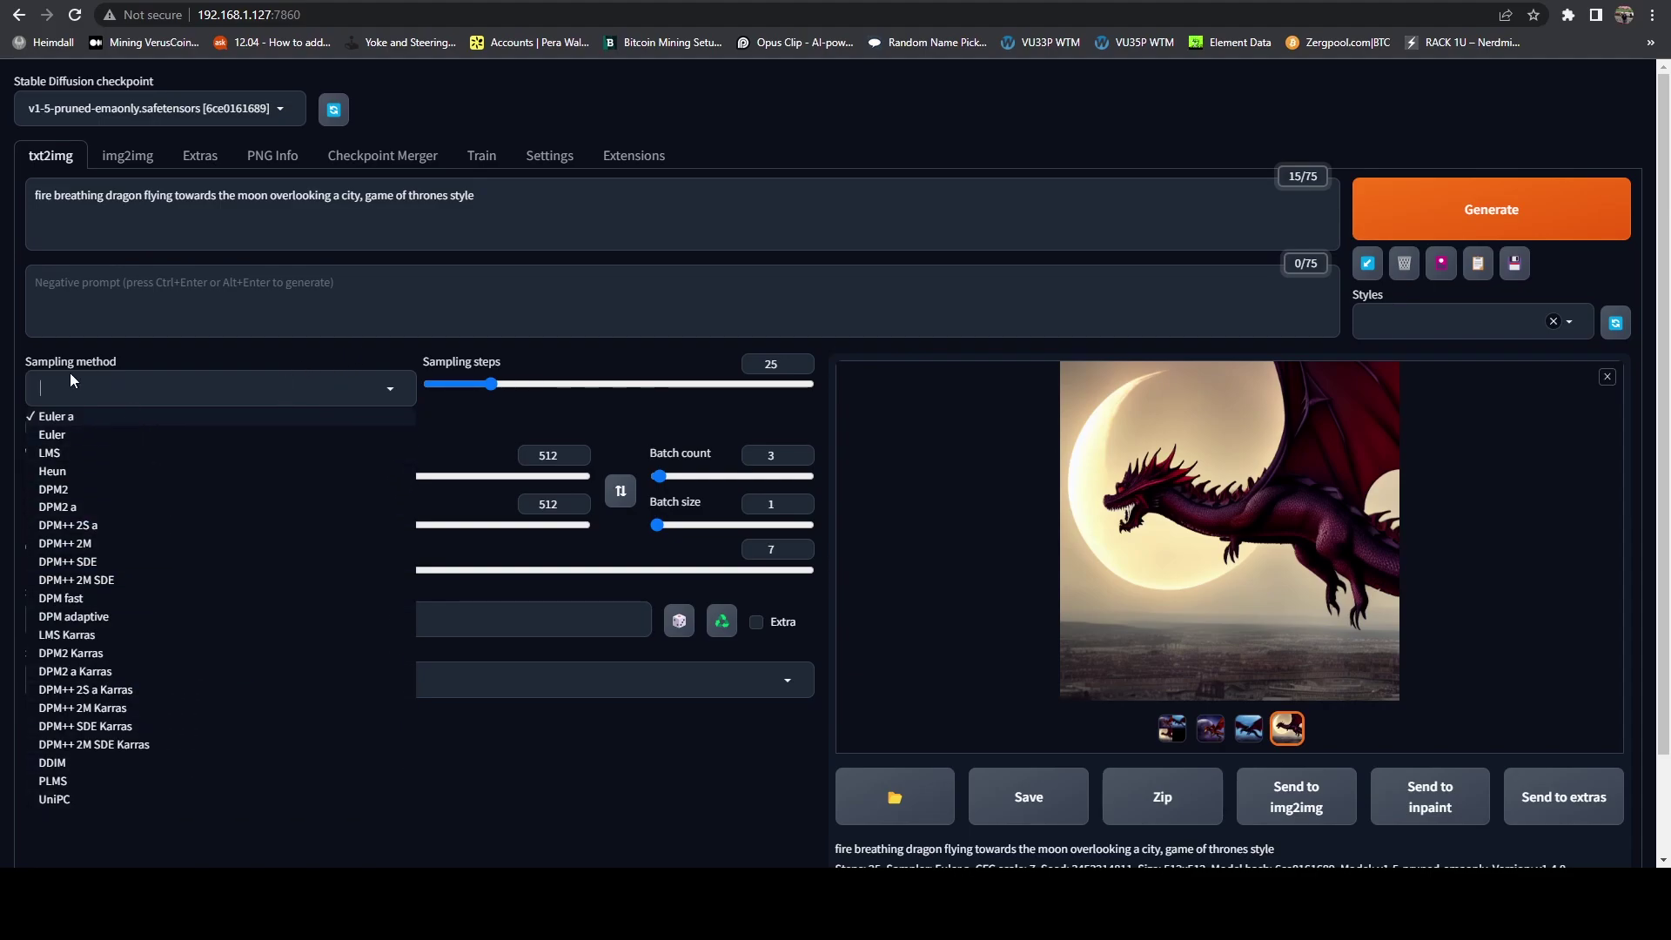
scroll(91, 685, down, 1)
scroll(91, 685, down, 1)
scroll(87, 670, up, 1)
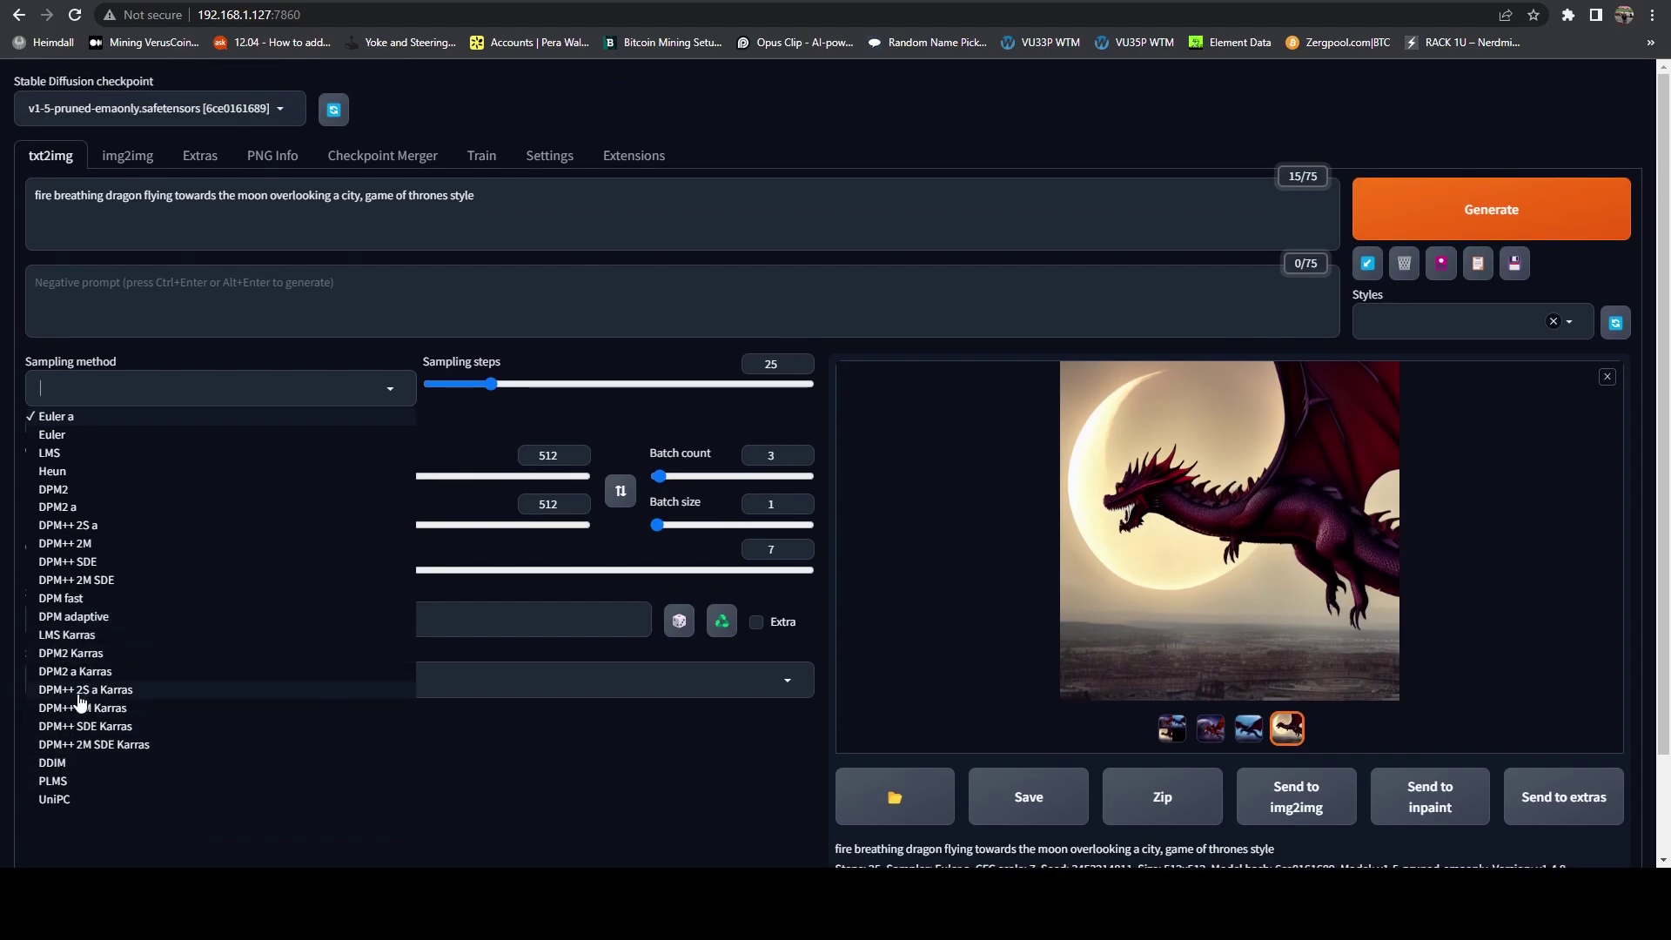
Step: Switch to DPM++ 2M, replace the prompt with 'woman holding a futuristic android phone', and generate
click(76, 544)
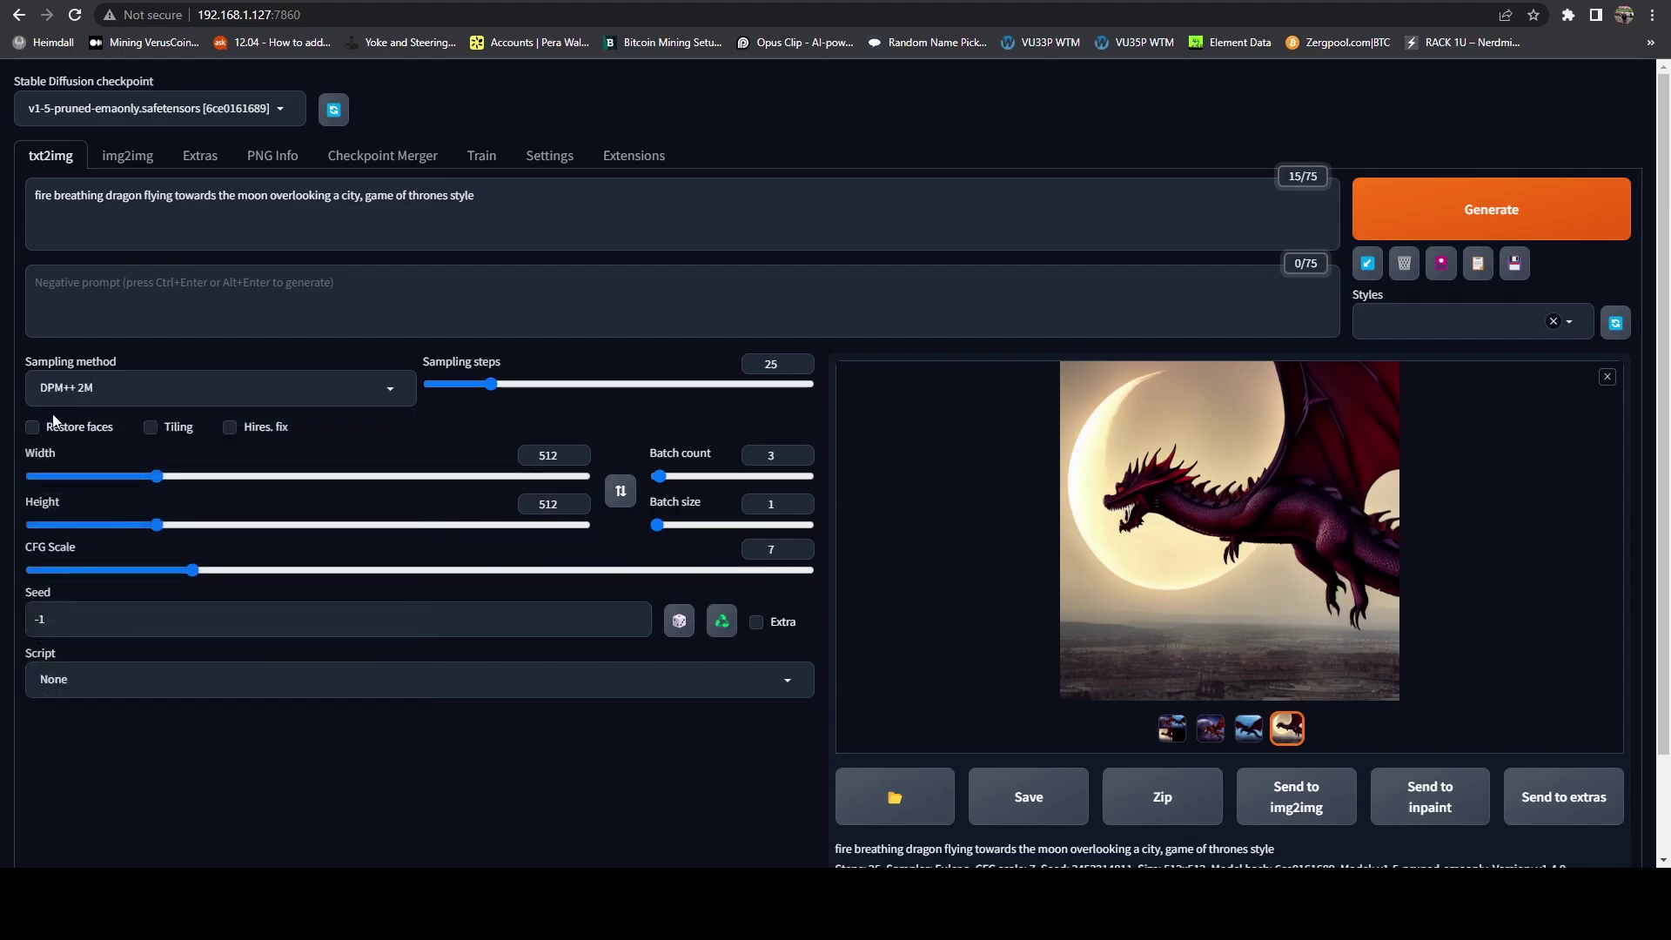
click(531, 190)
key(ctrl+a)
key(BackSpace)
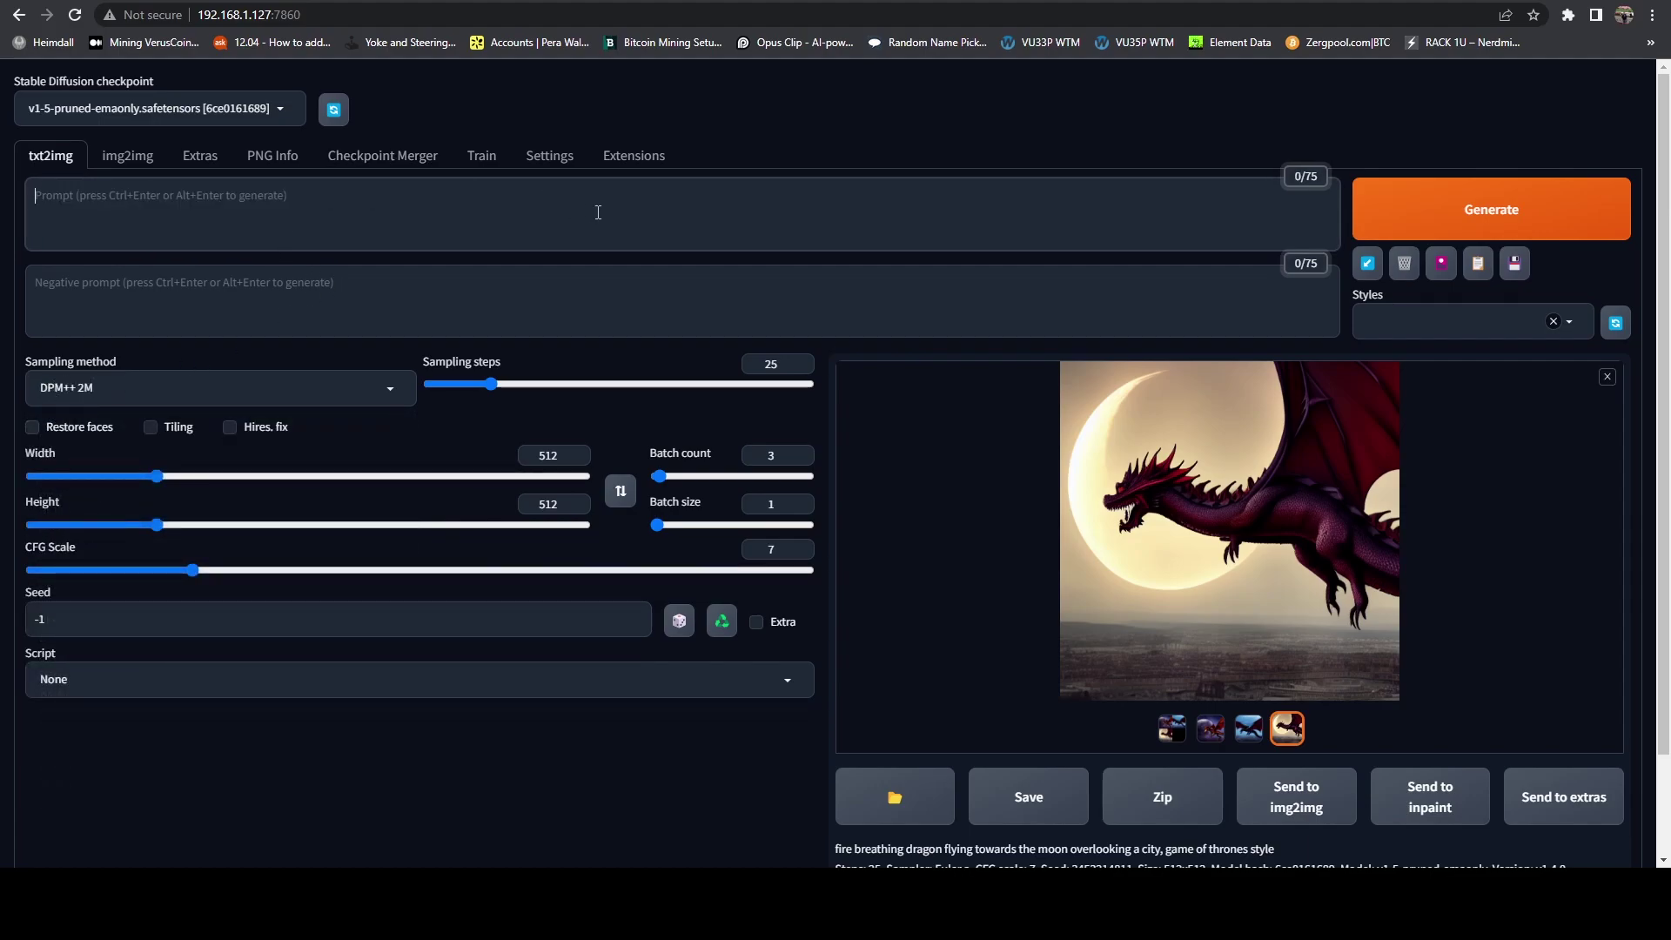
text(woman holding an android phone)
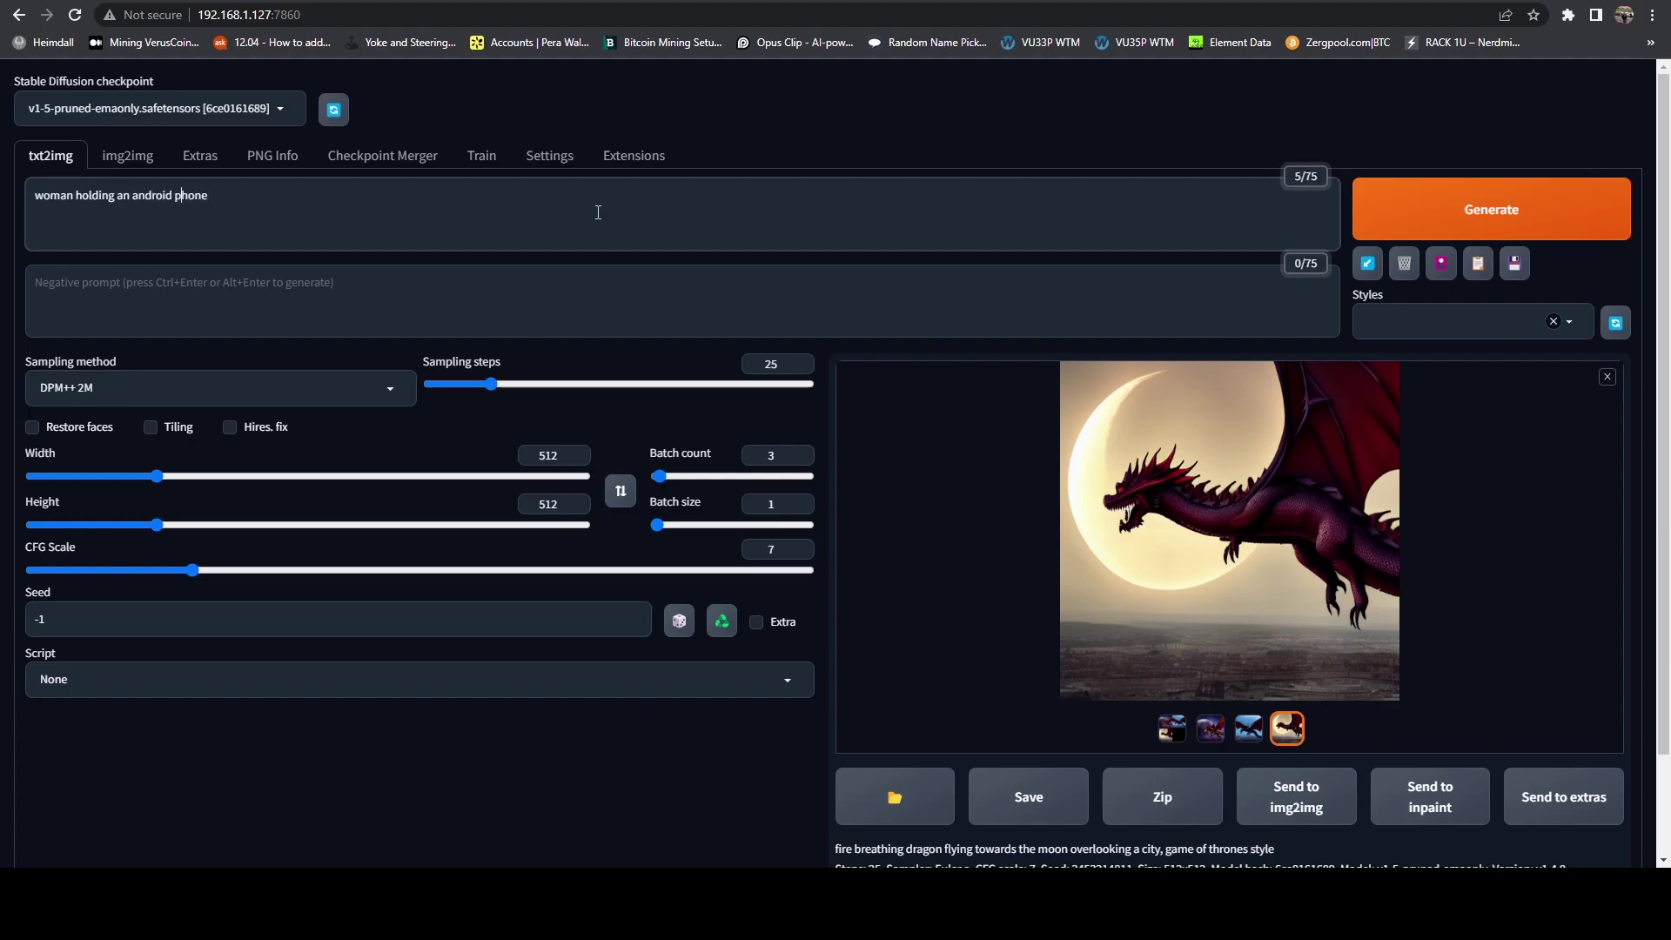
key(Left)
key(Left)
key(Left)
key(Left)
key(Left)
key(Left)
key(Left)
key(Left)
key(Left)
key(Left)
key(Left)
key(Left)
key(Left)
key(Left)
key(BackSpace)
text(futuristic)
click(1557, 217)
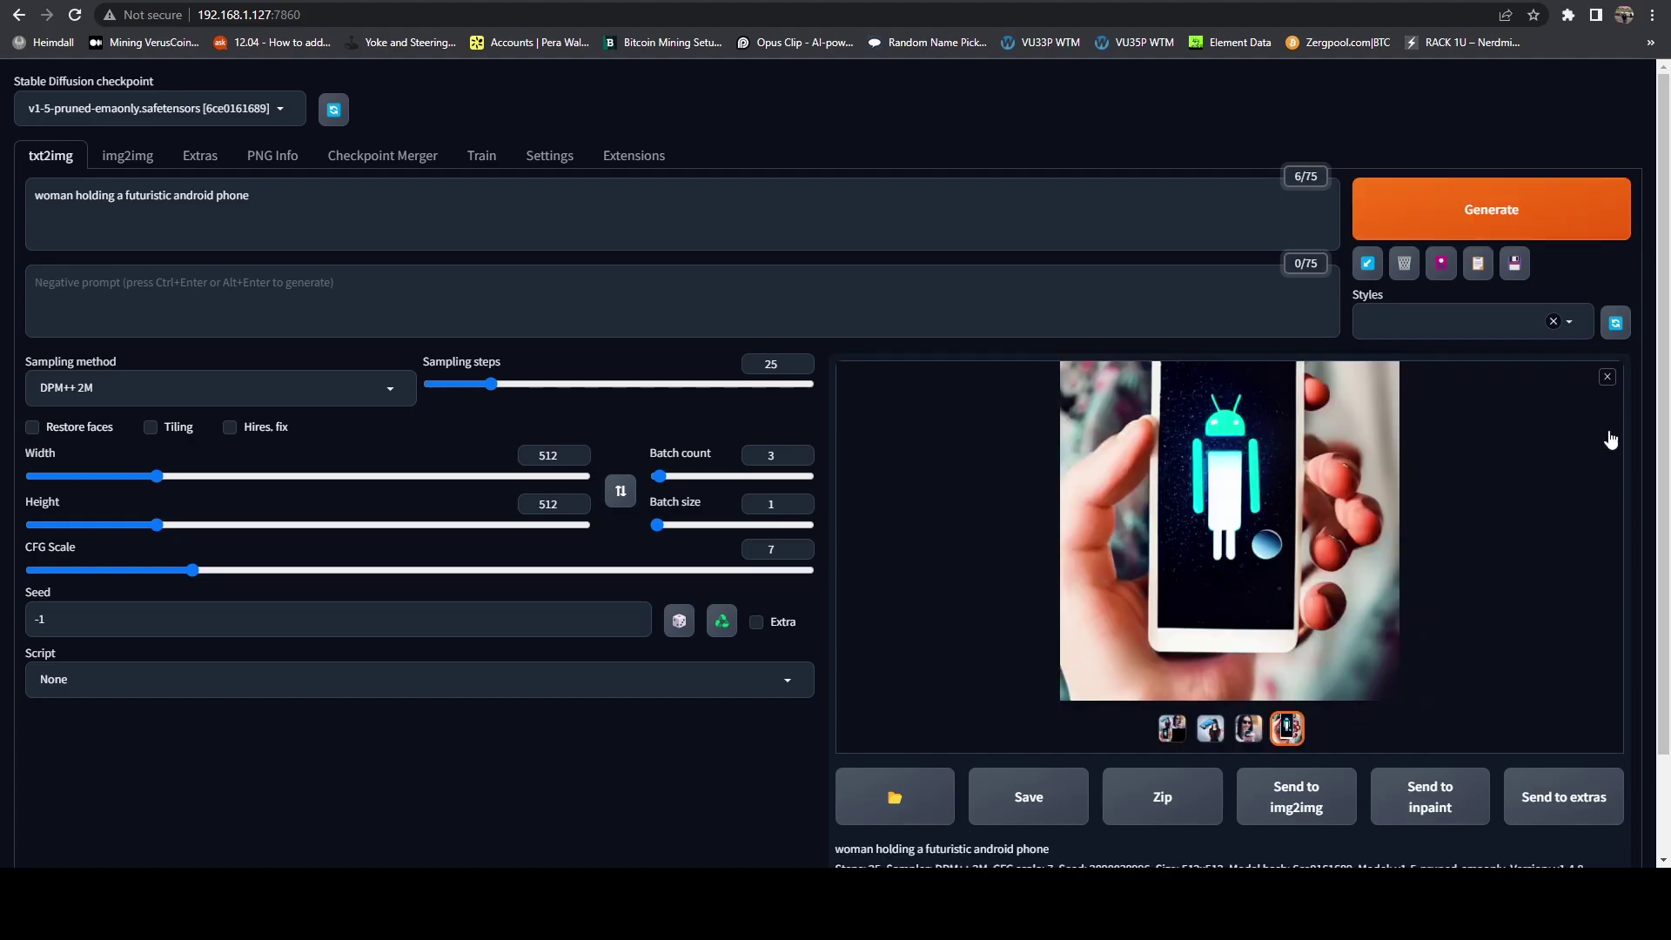
Step: Browse the phone images full-screen, from the sunglasses woman to the tablet woman, then close
click(1152, 509)
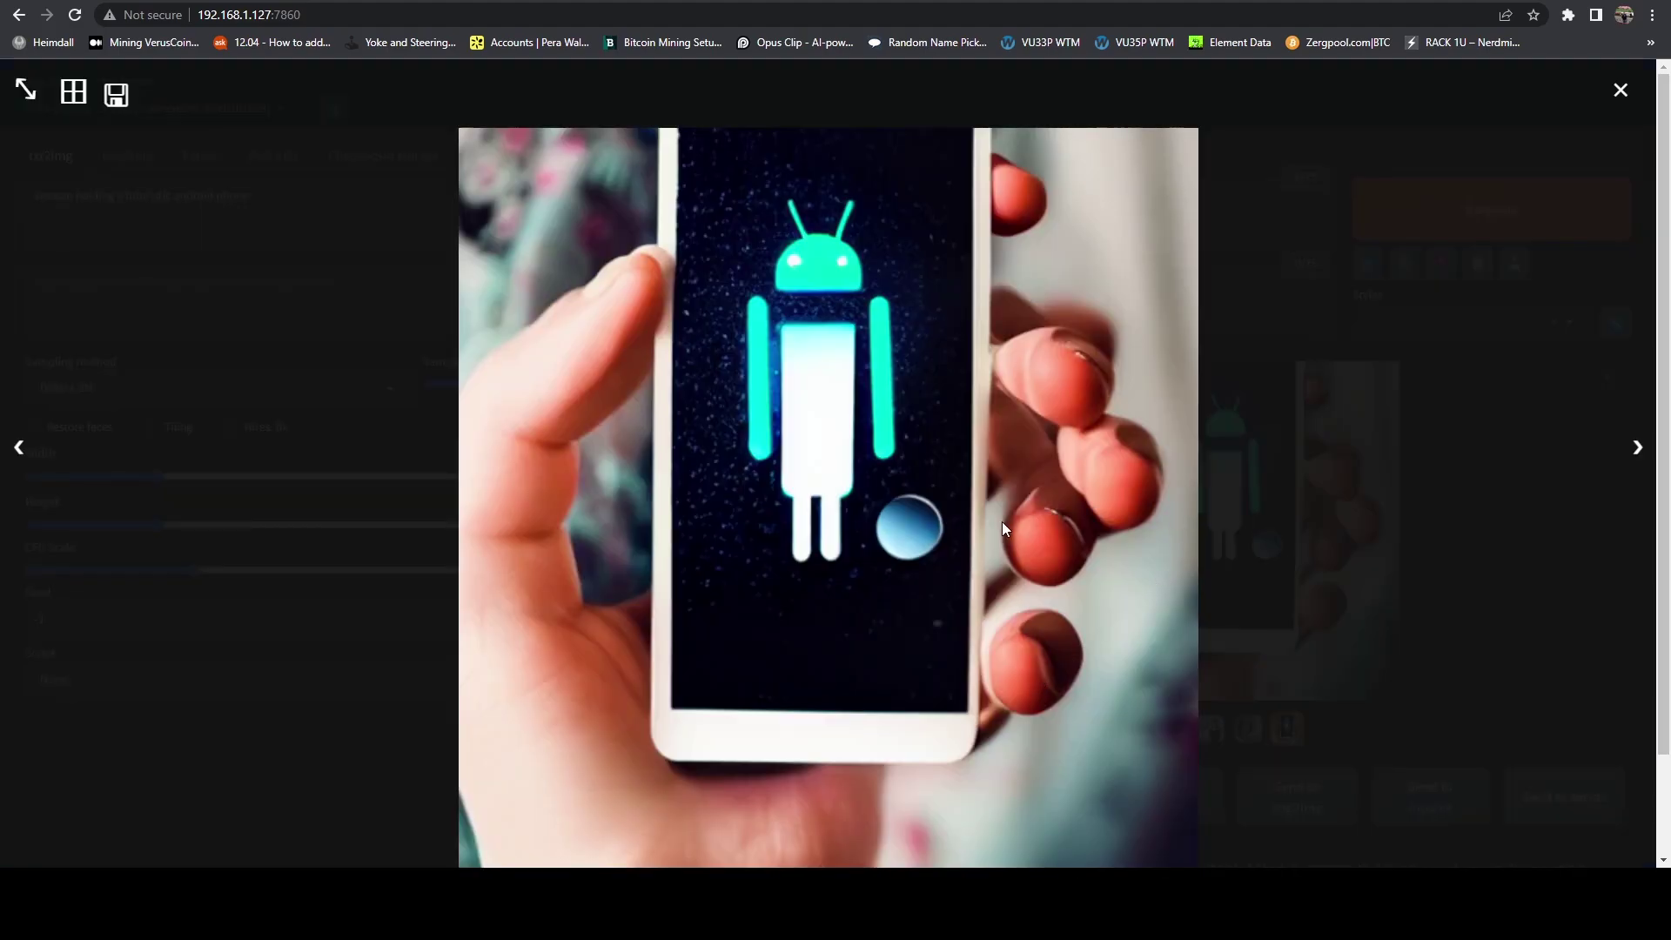
key(Right)
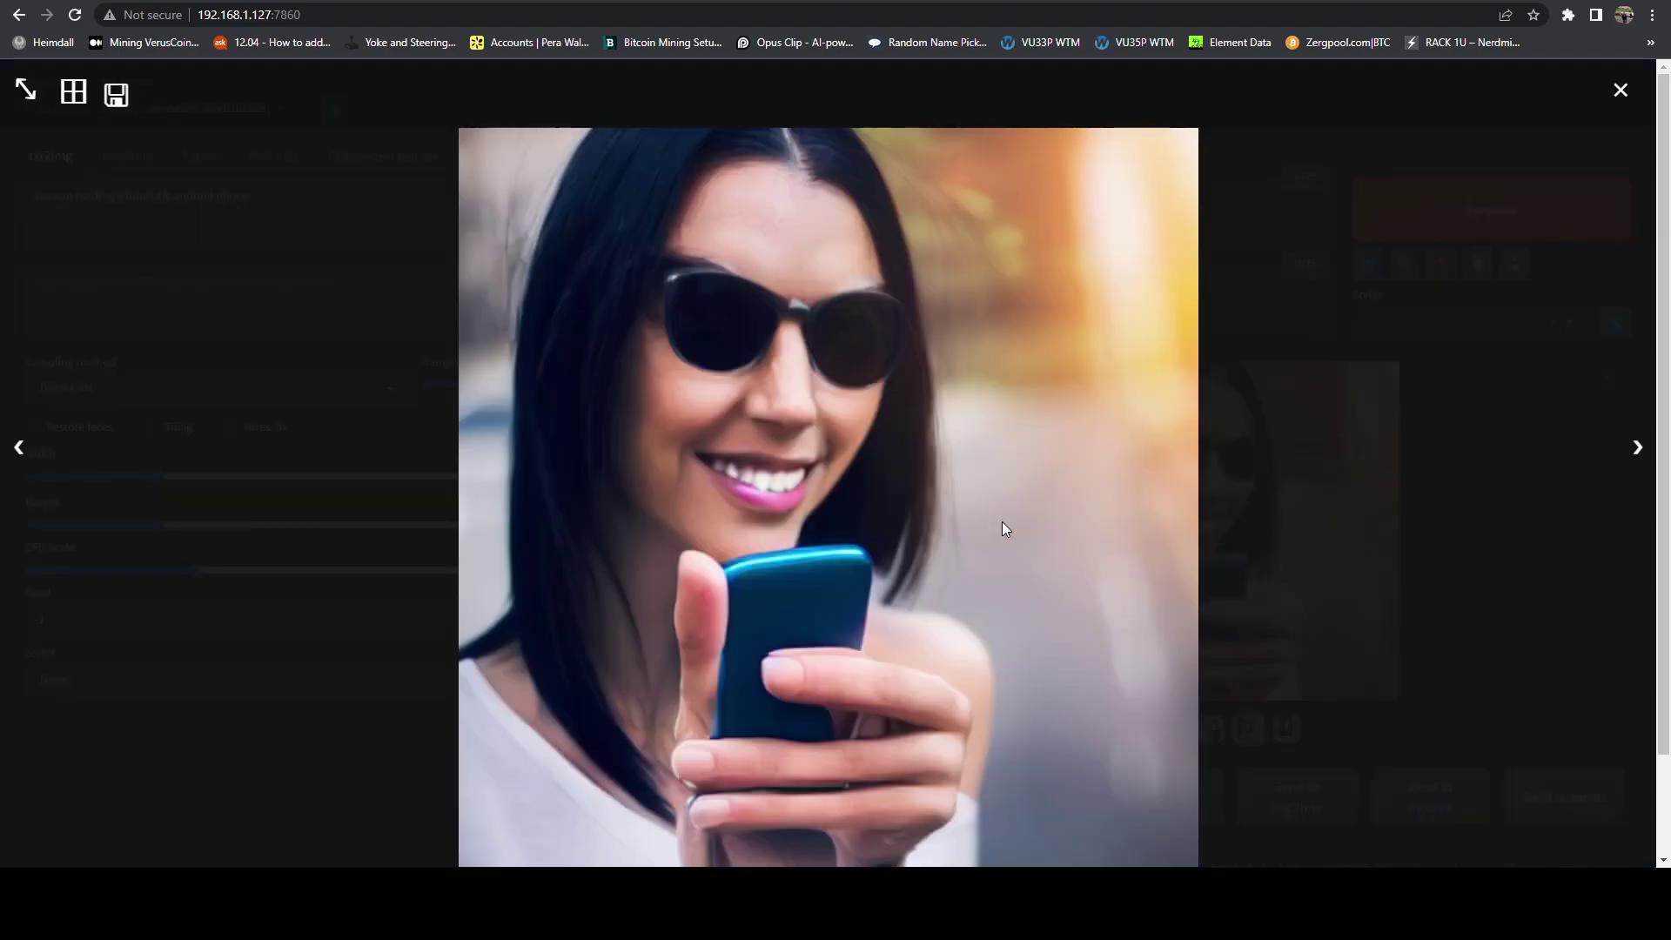
key(Right)
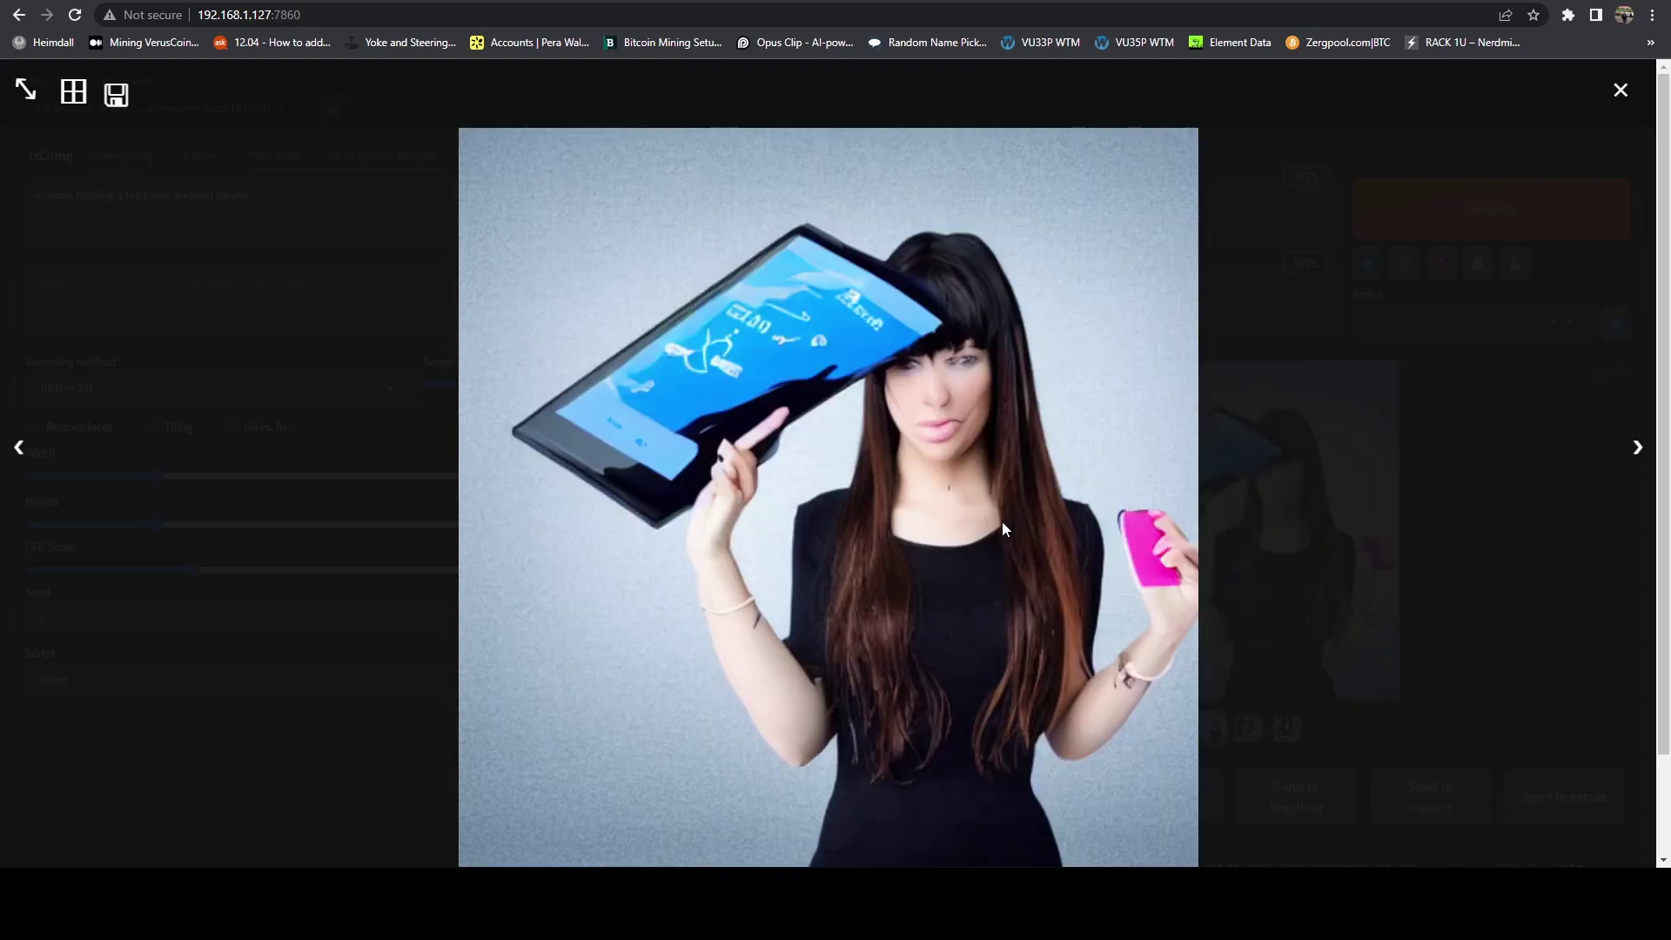
key(Left)
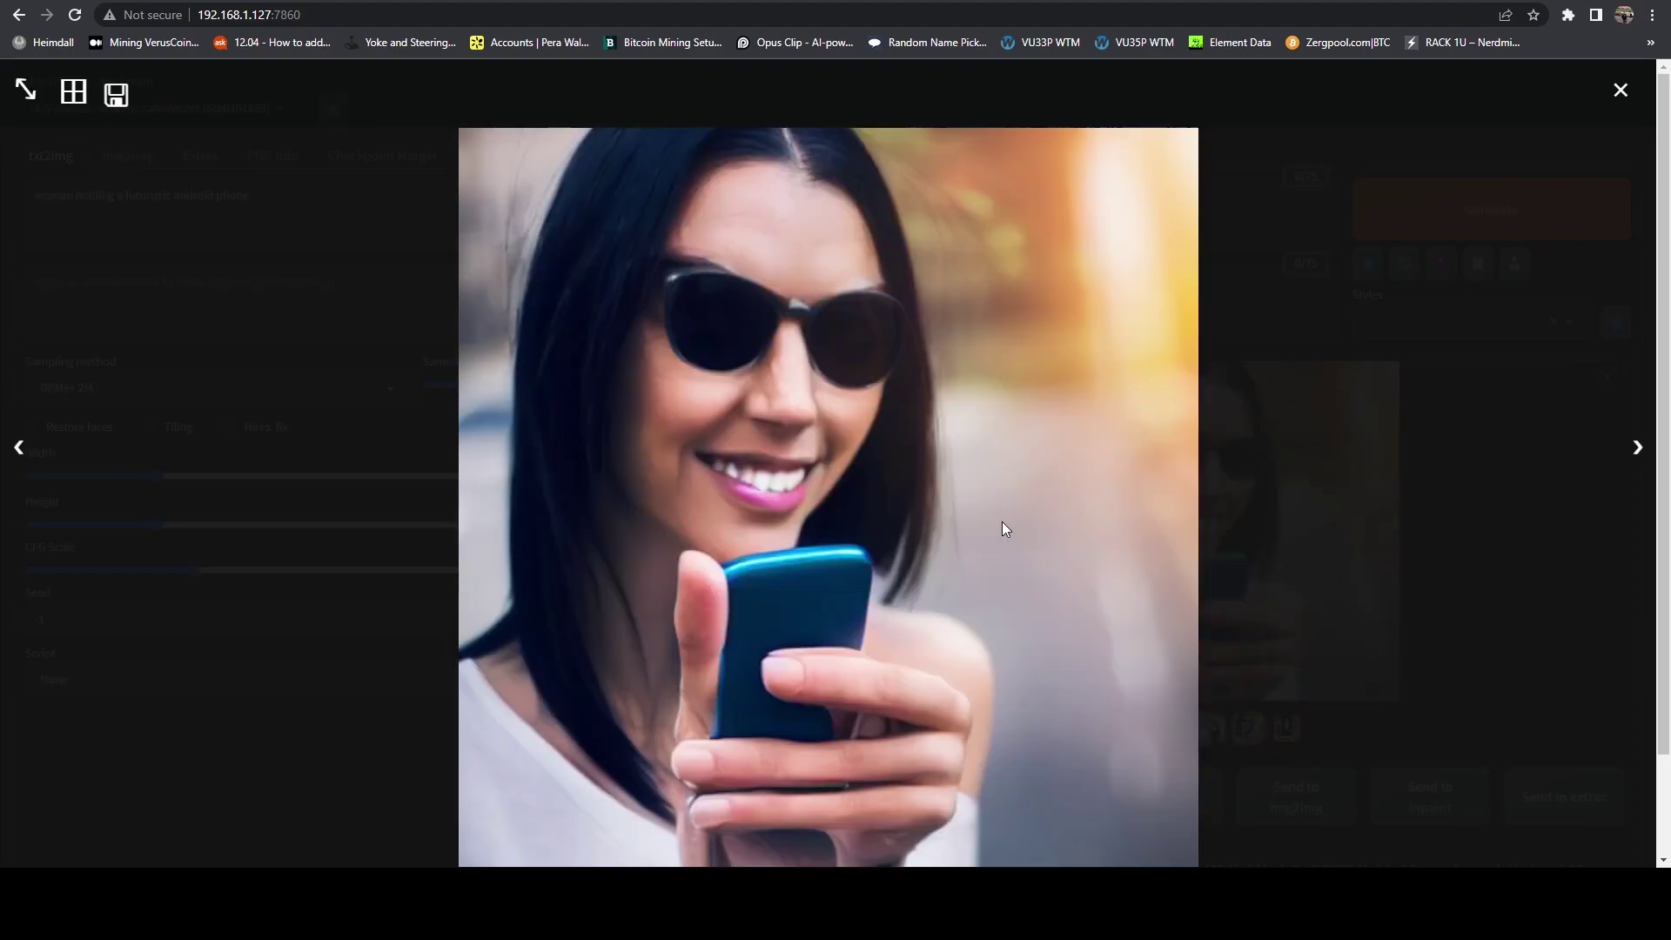
key(Right)
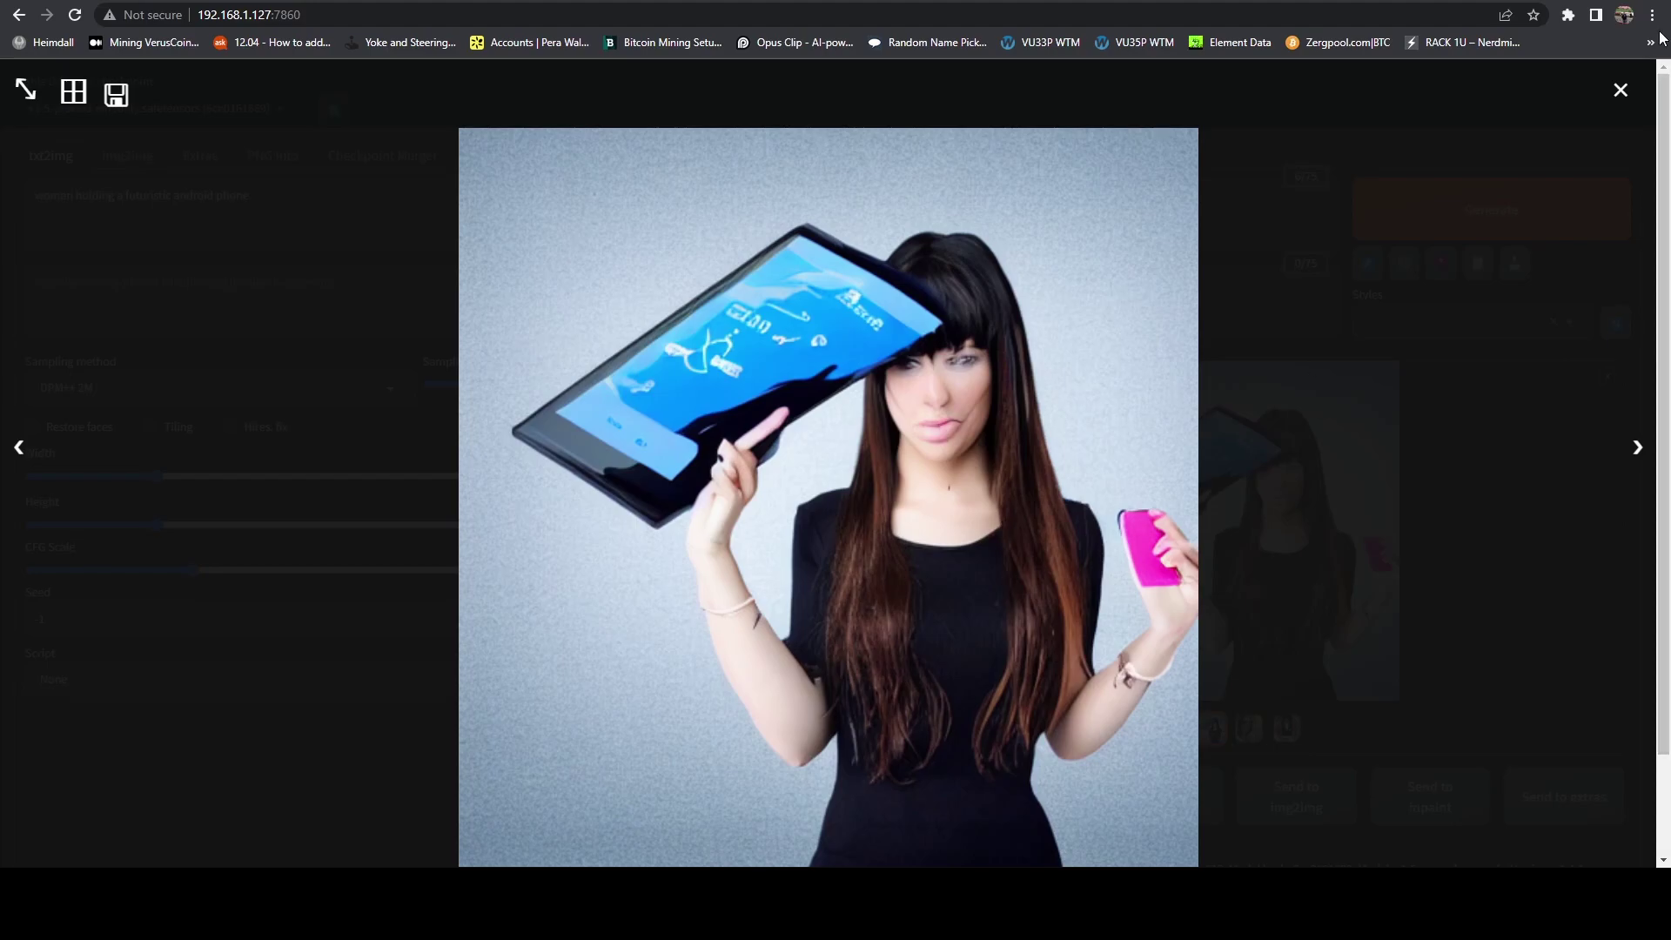
click(1615, 93)
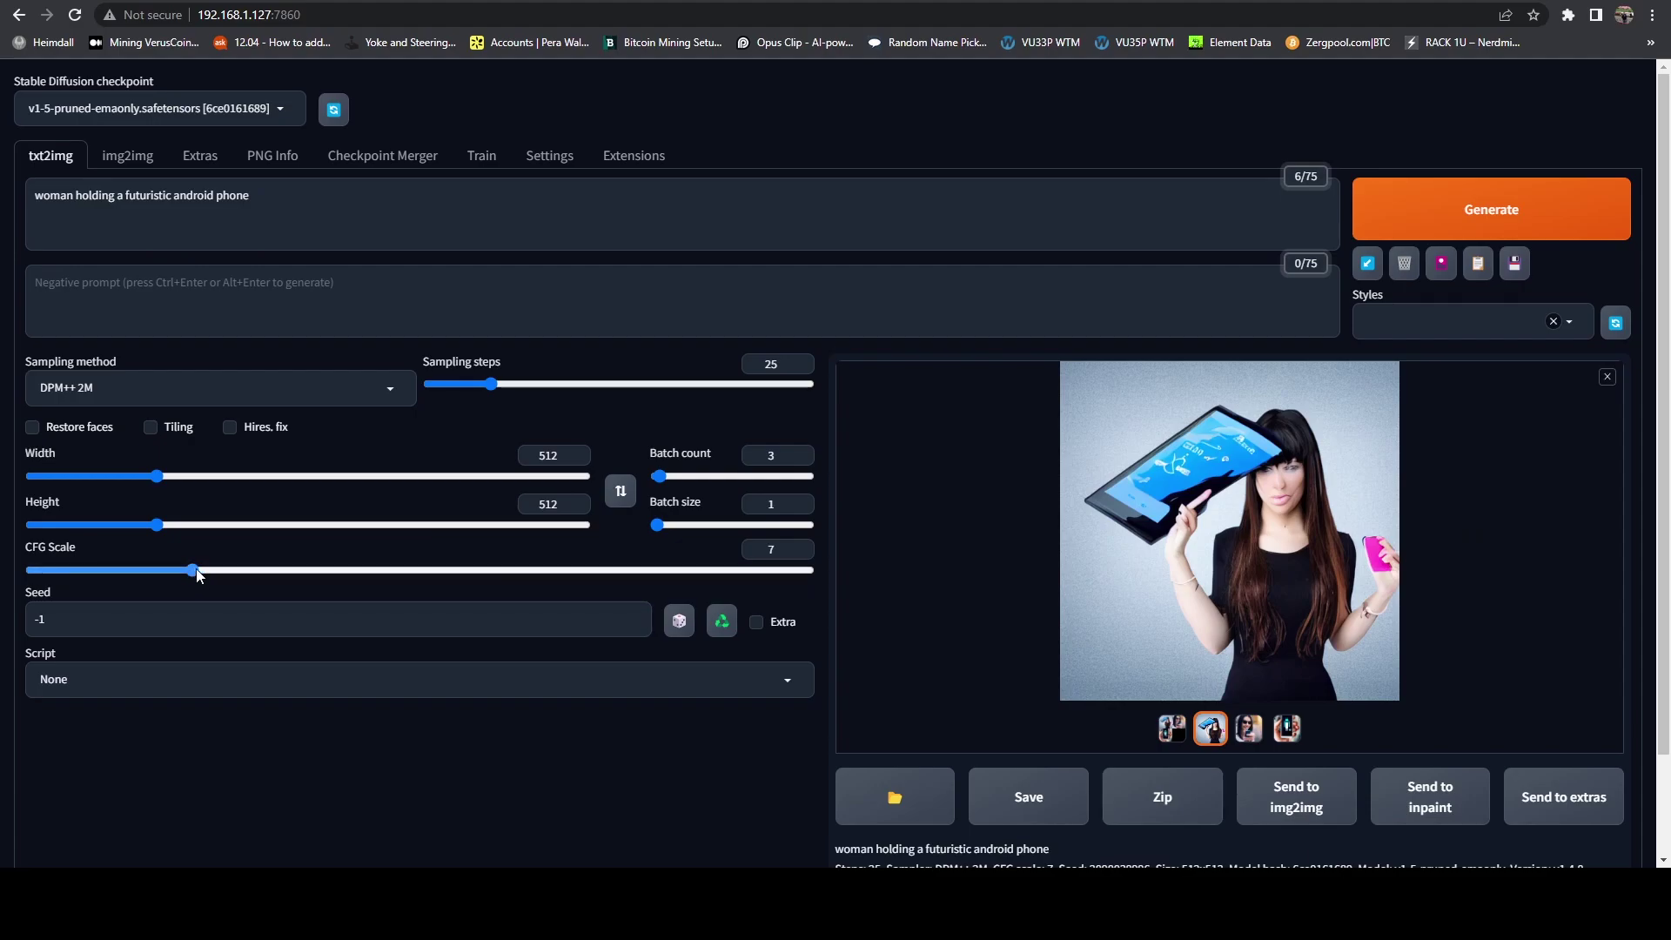
Step: Raise CFG Scale to 10, generate a new phone batch, and preview two results
drag(195, 570, 270, 561)
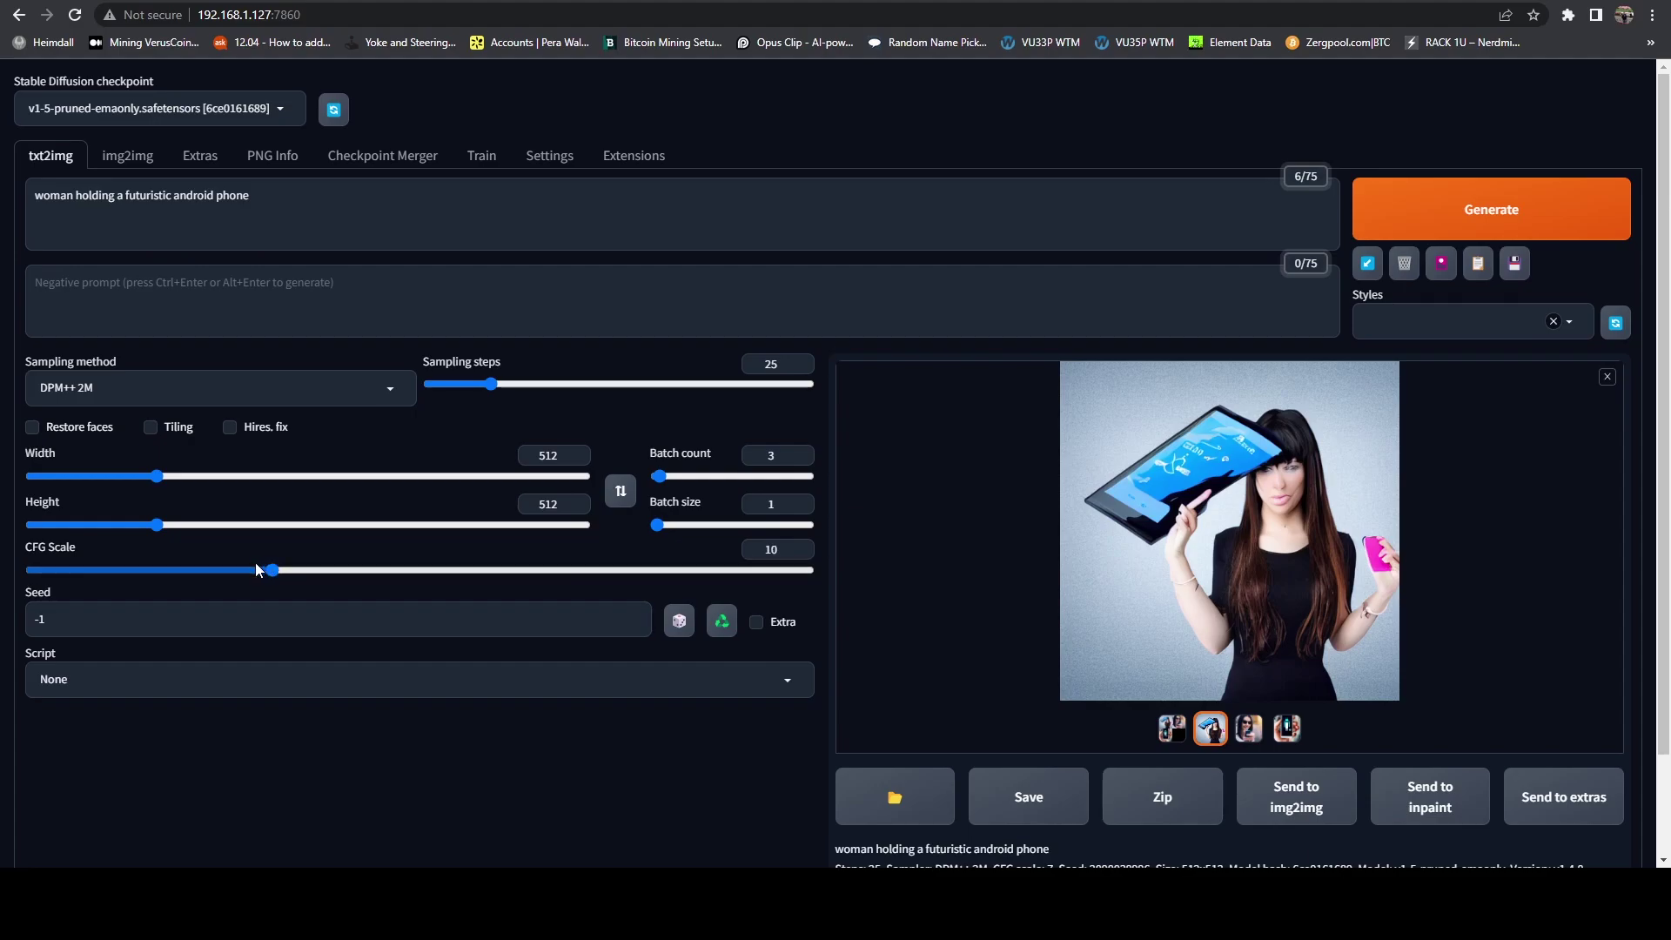
click(1596, 228)
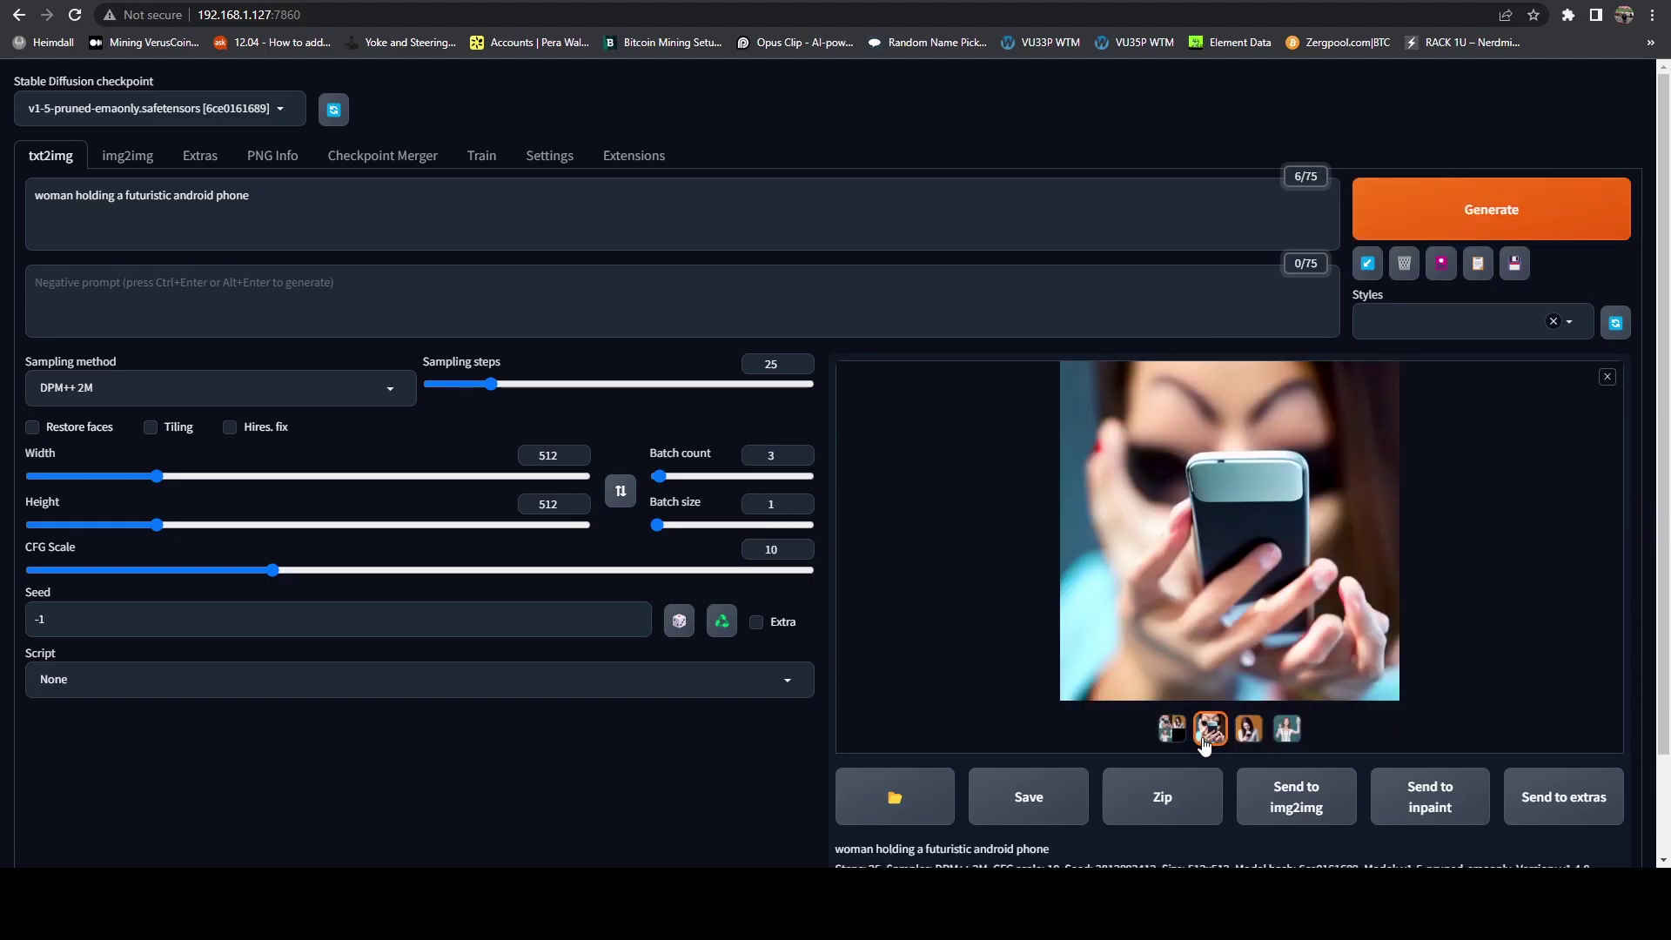
click(1286, 729)
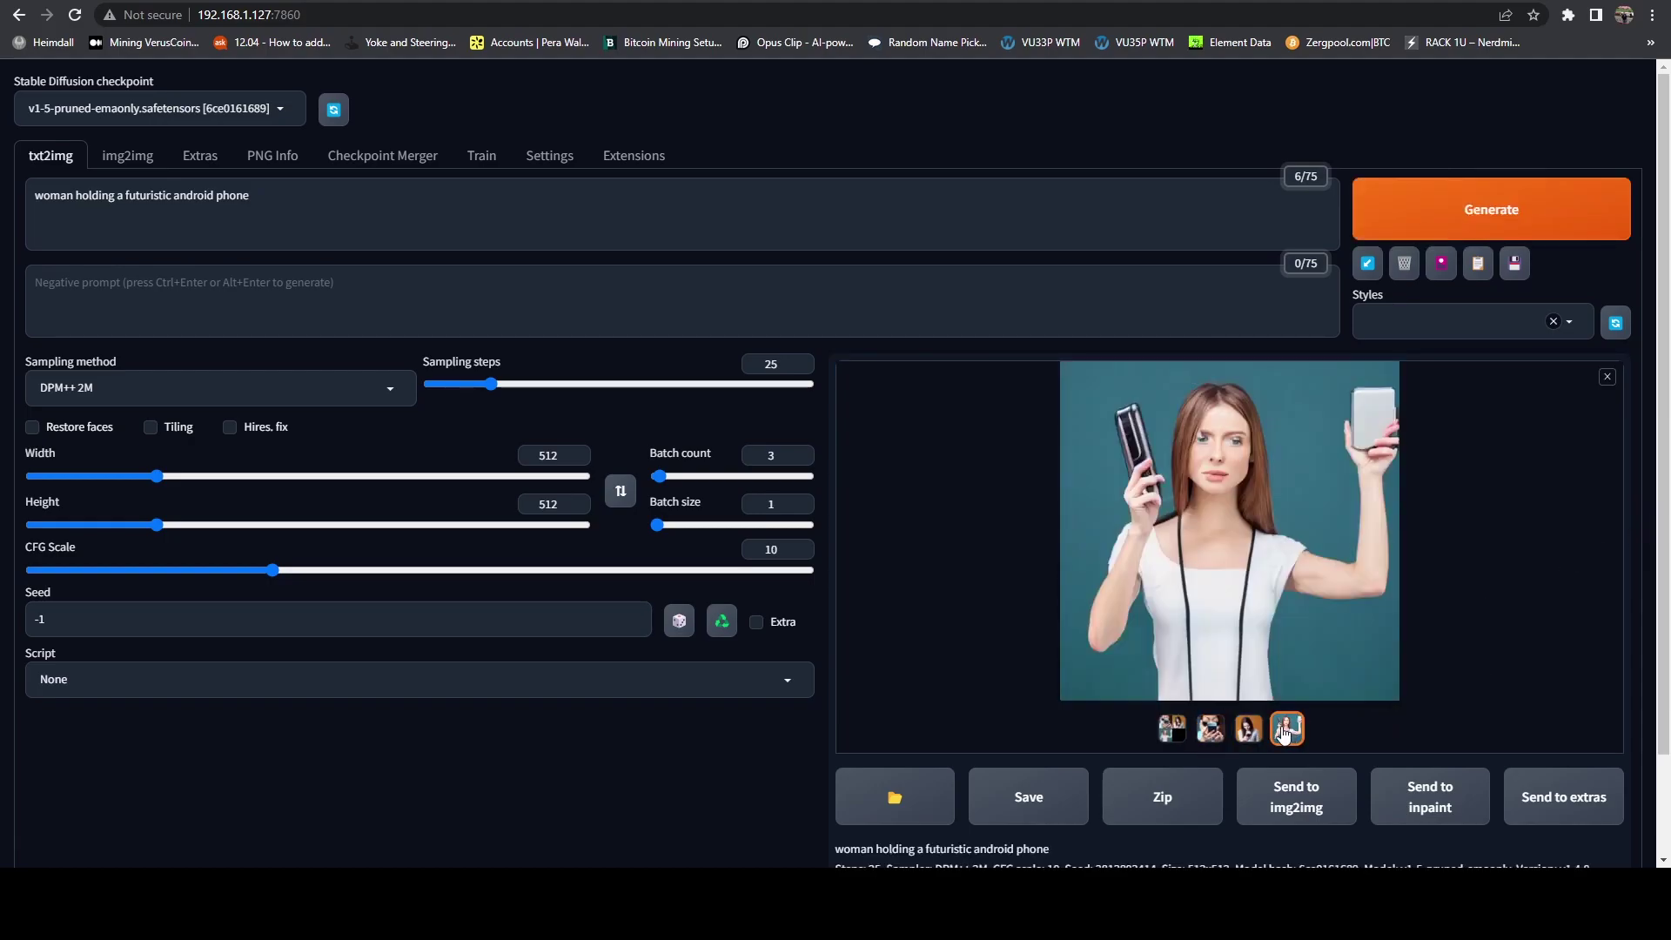
click(1248, 729)
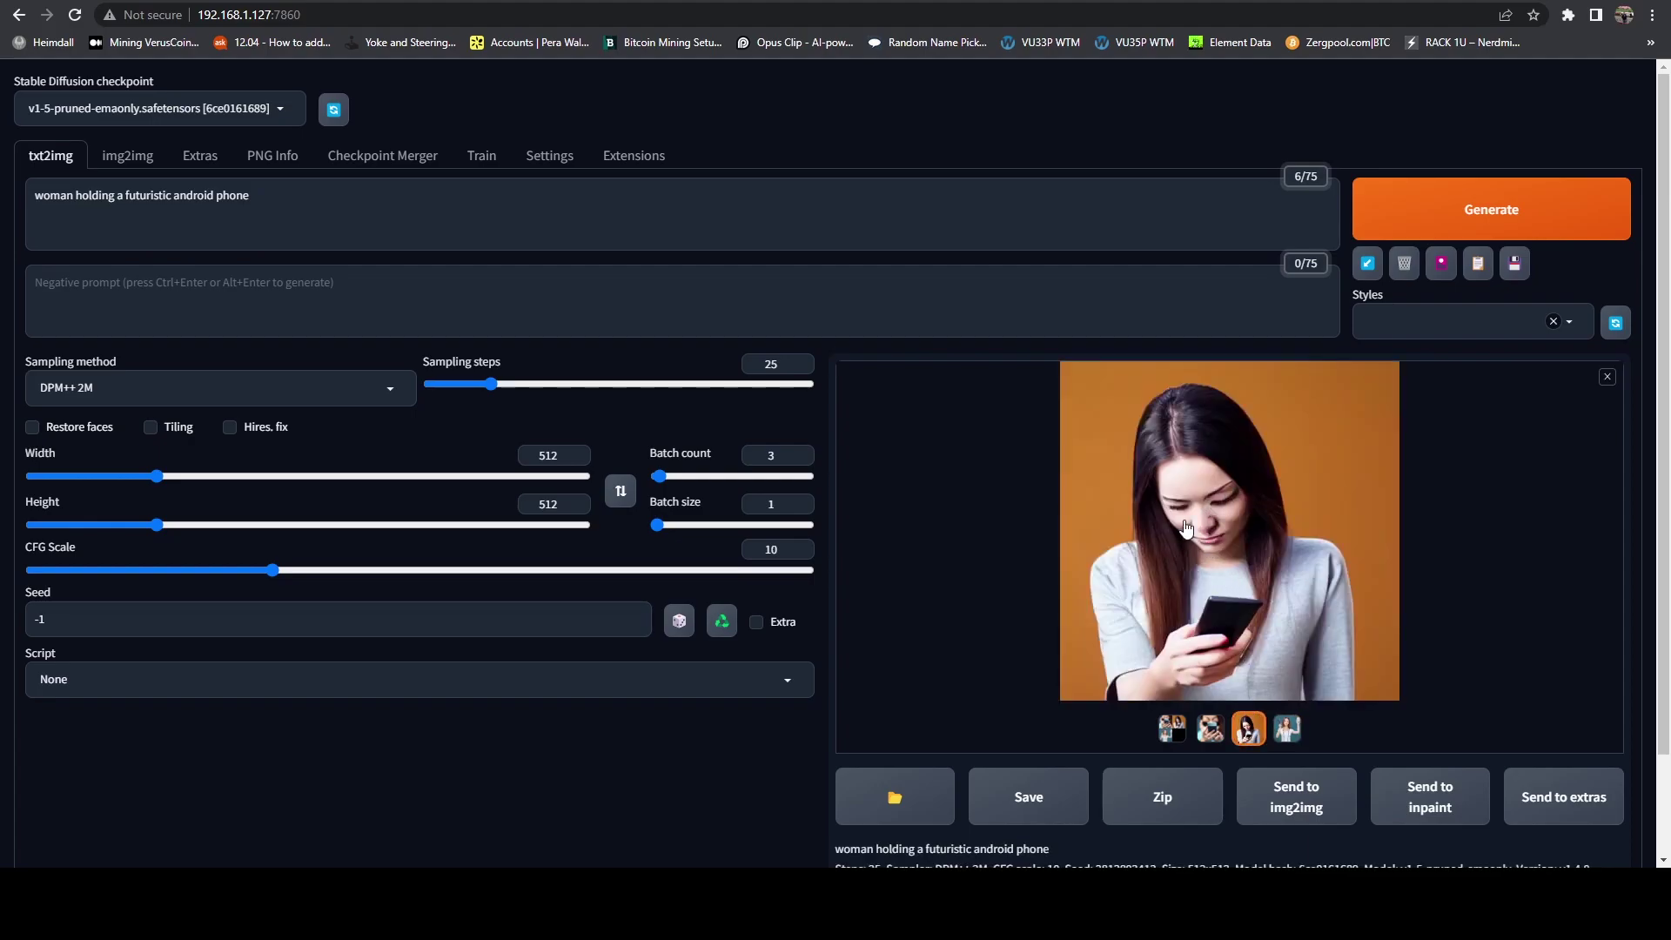
Step: Set Width 1280 and Height 720 for the sunset dragon prompt and start generating
drag(308, 227, 33, 196)
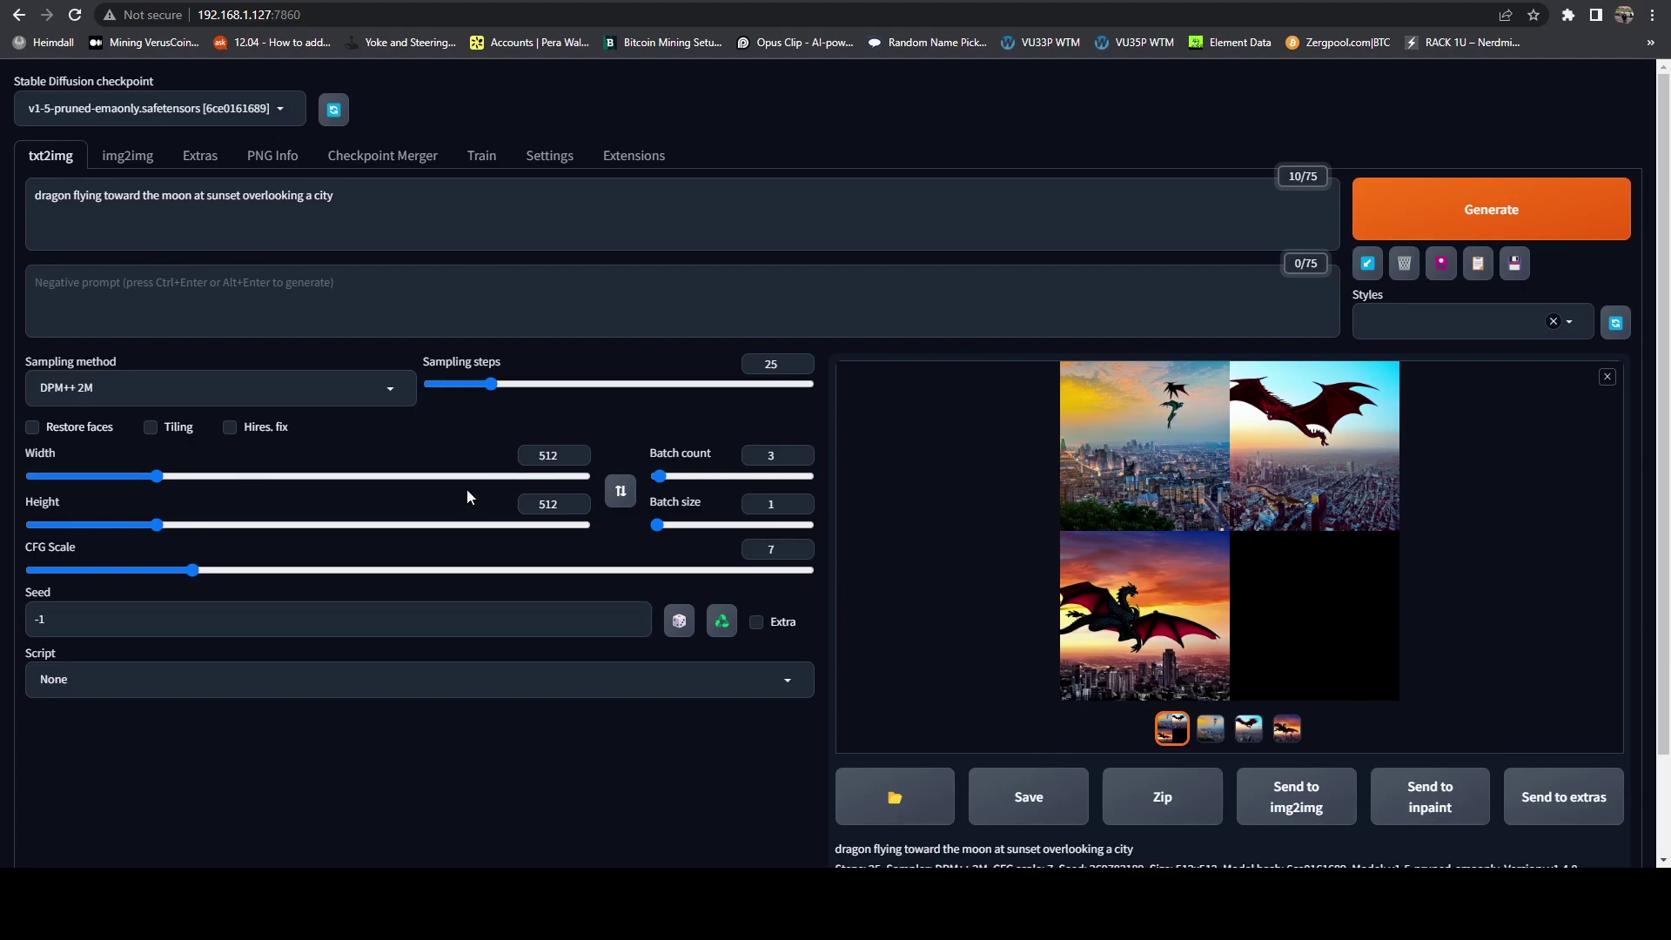
double_click(533, 454)
text(1024)
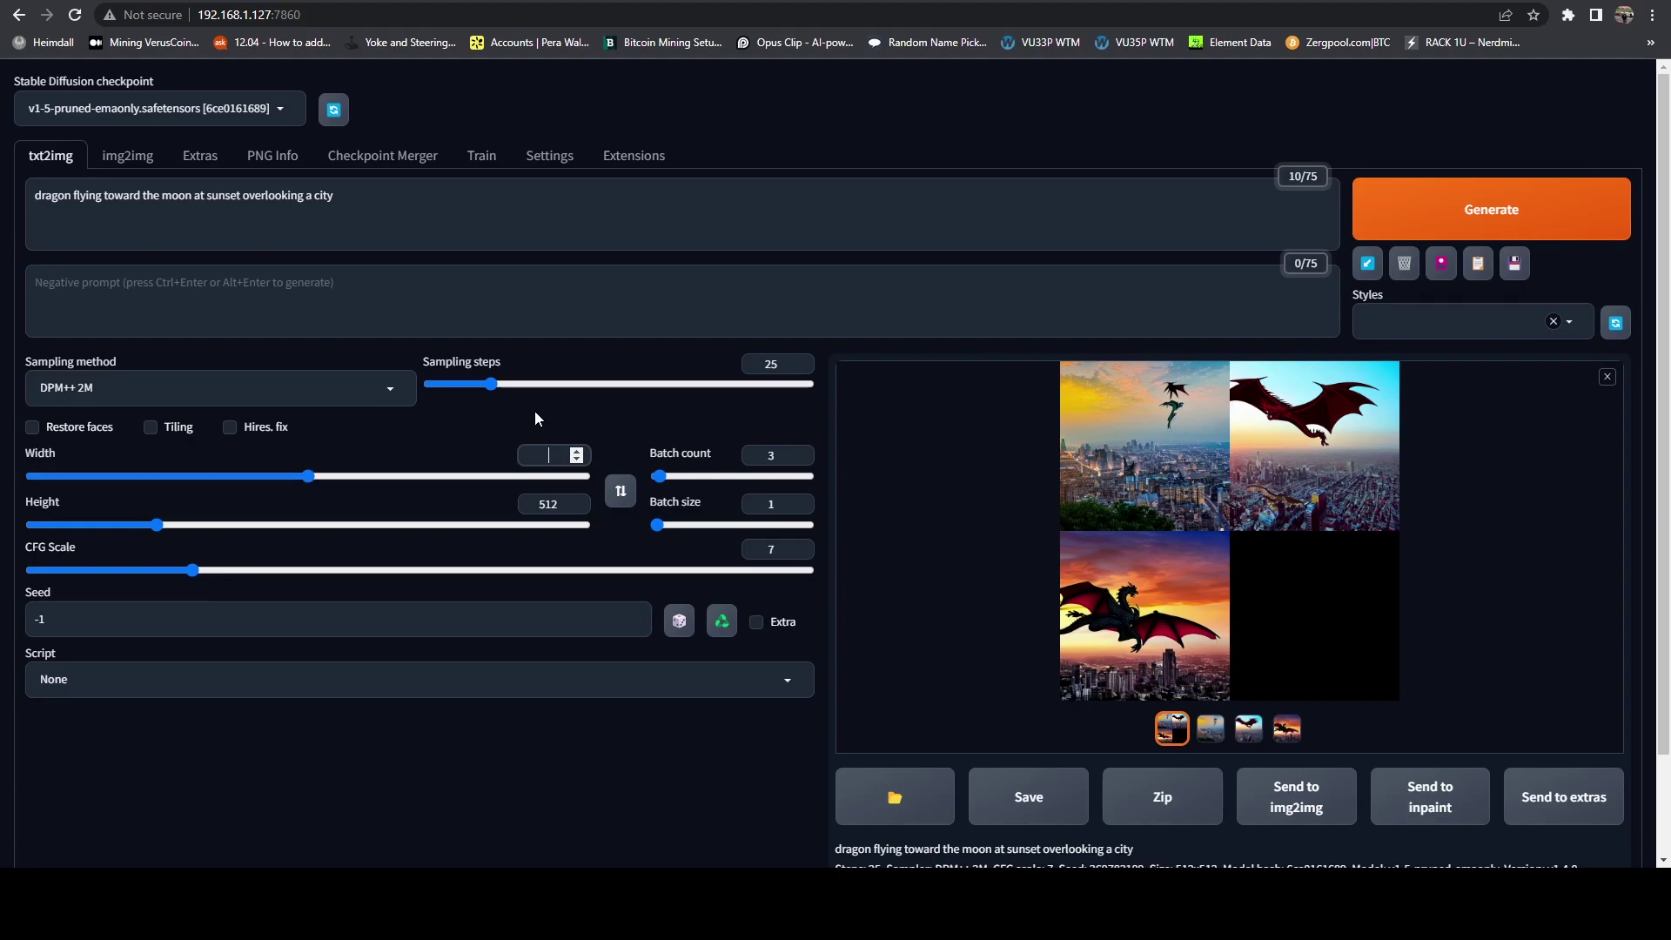
text(1280)
key(Tab)
text(720)
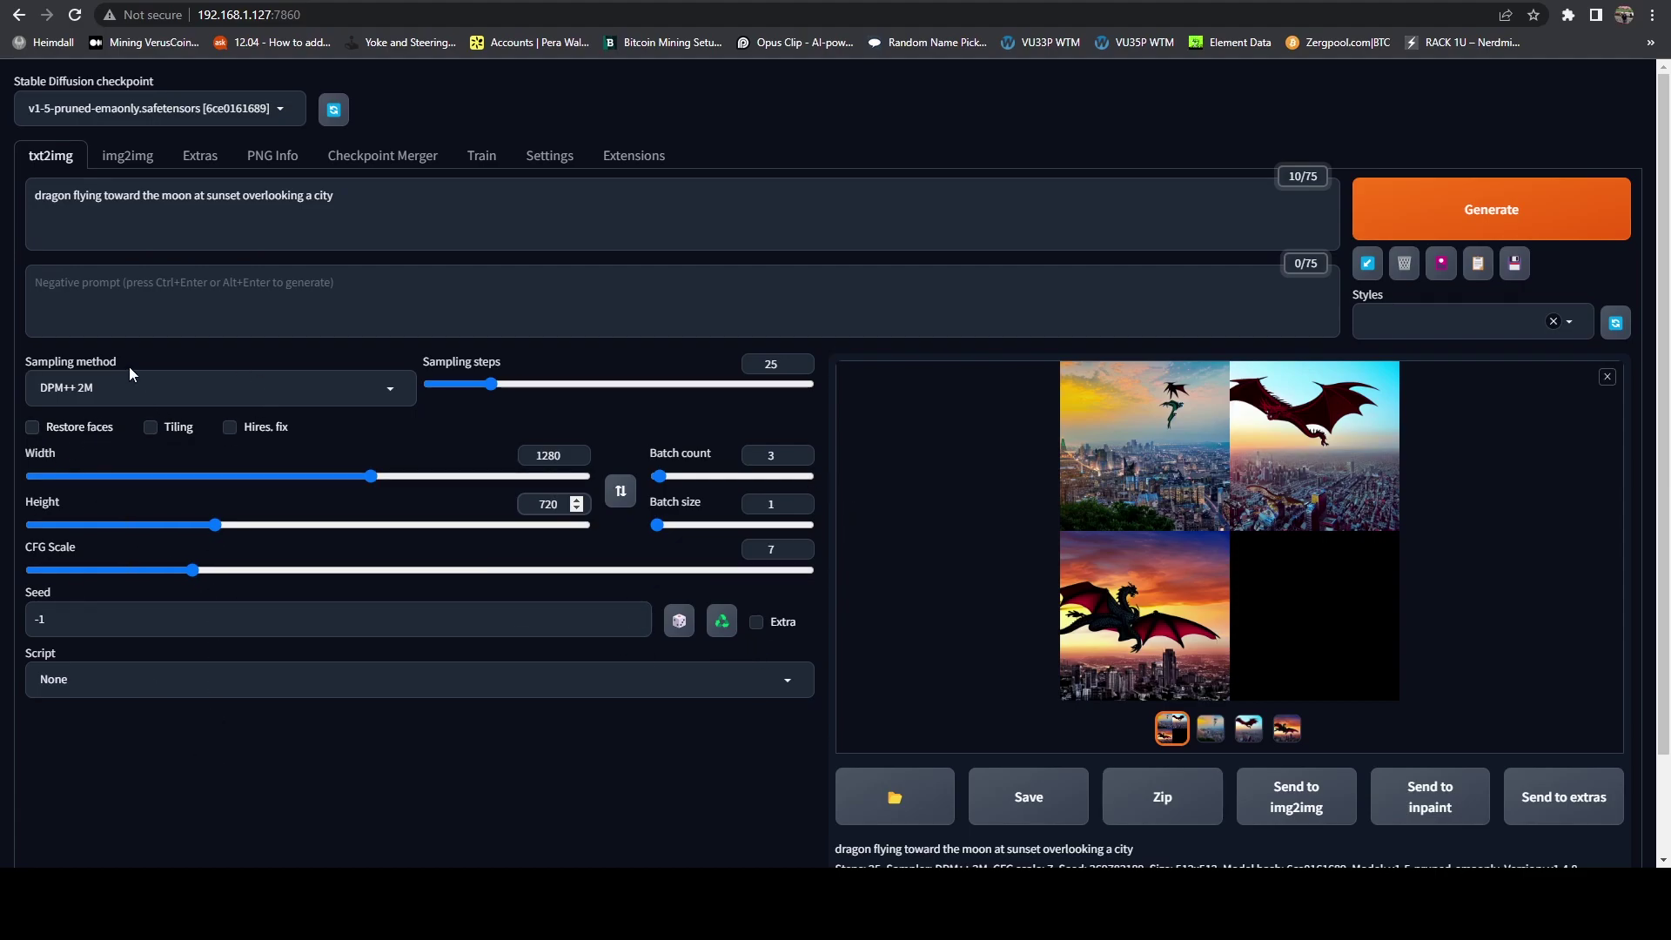
click(1477, 217)
Step: Bring the PuTTY server console and its nvidia-smi GPU monitor to the front
mouse_move(1108, 905)
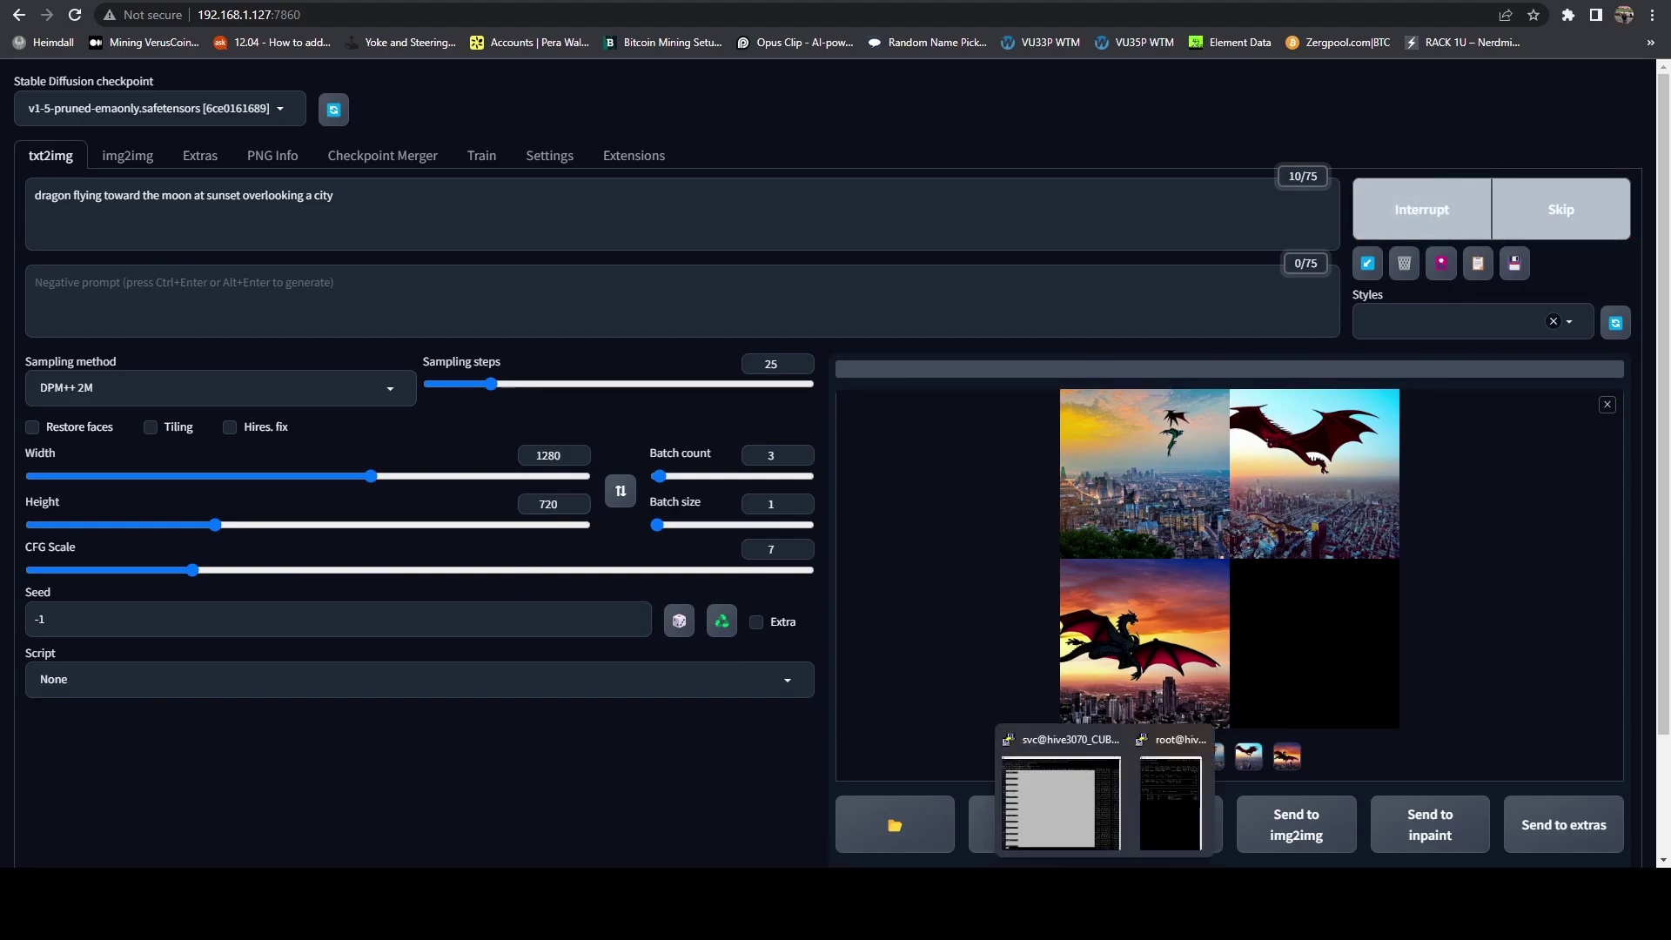
click(1097, 833)
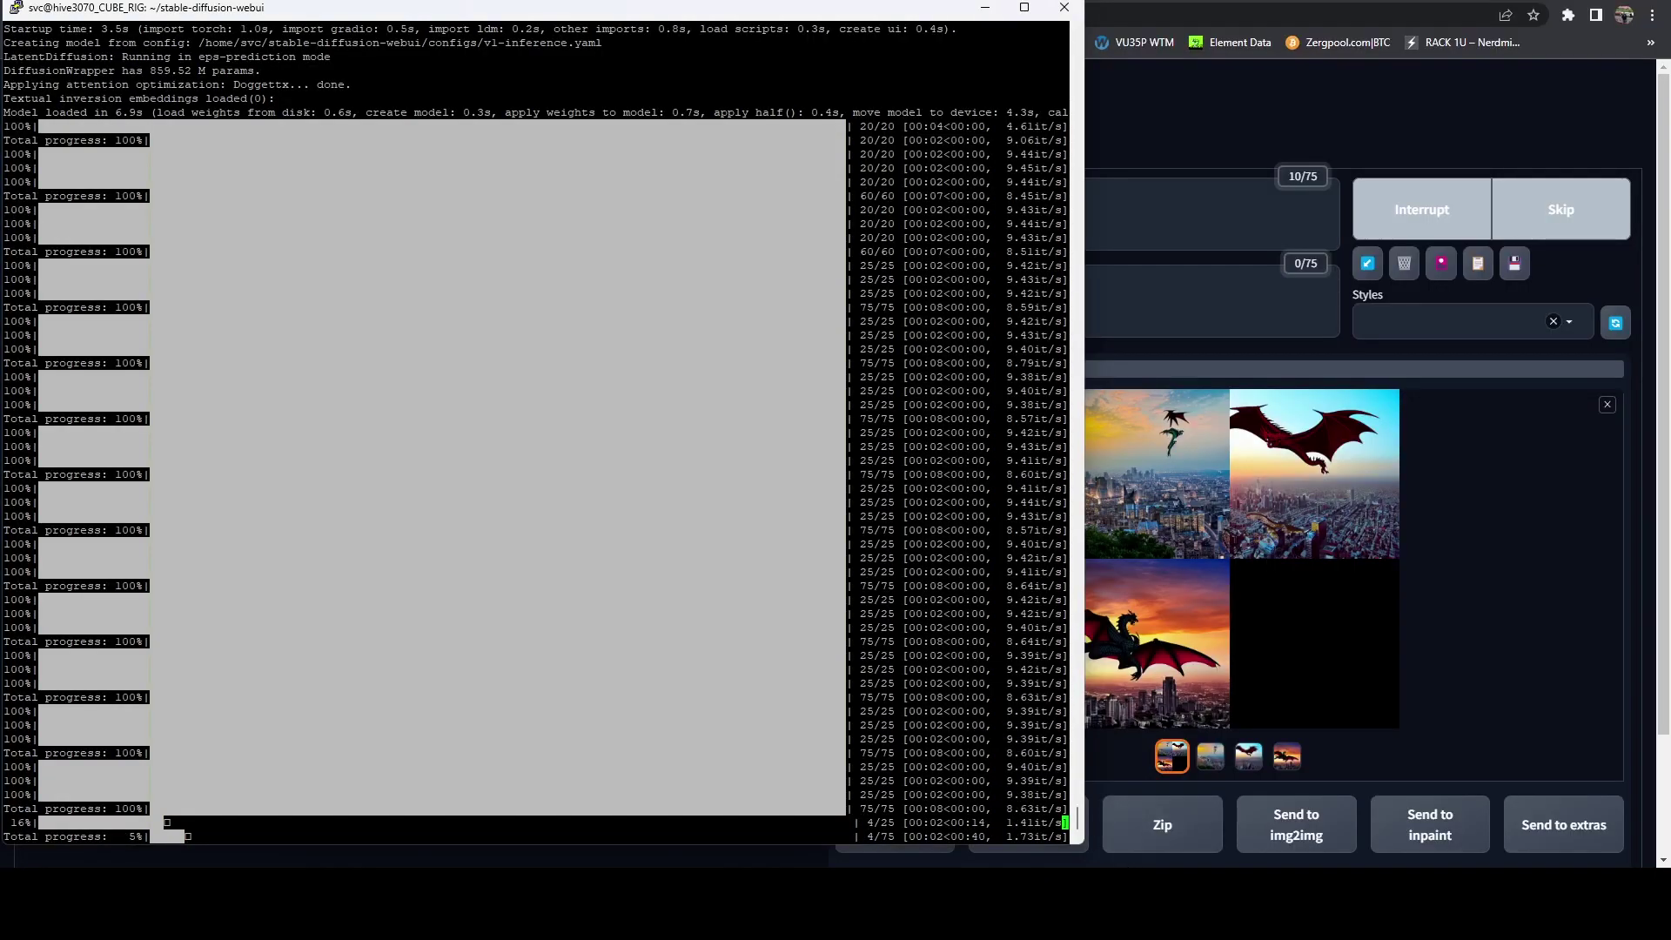
click(1156, 821)
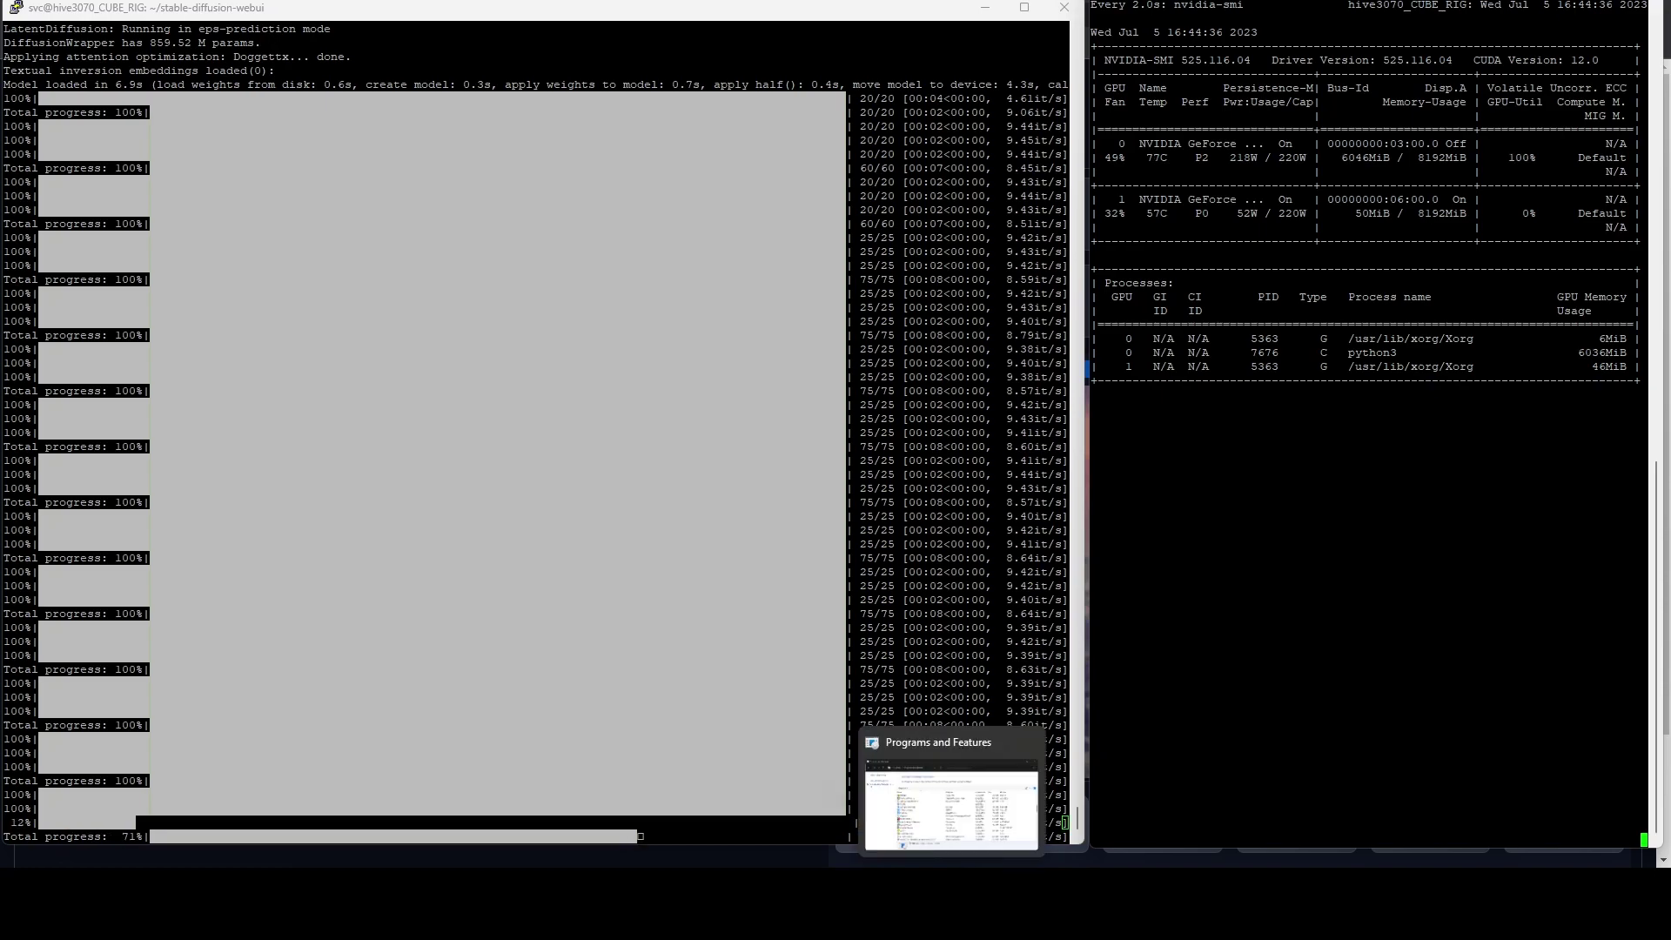
Step: Return to the web UI and overlay the nvidia-smi monitor while the batch finishes
click(973, 818)
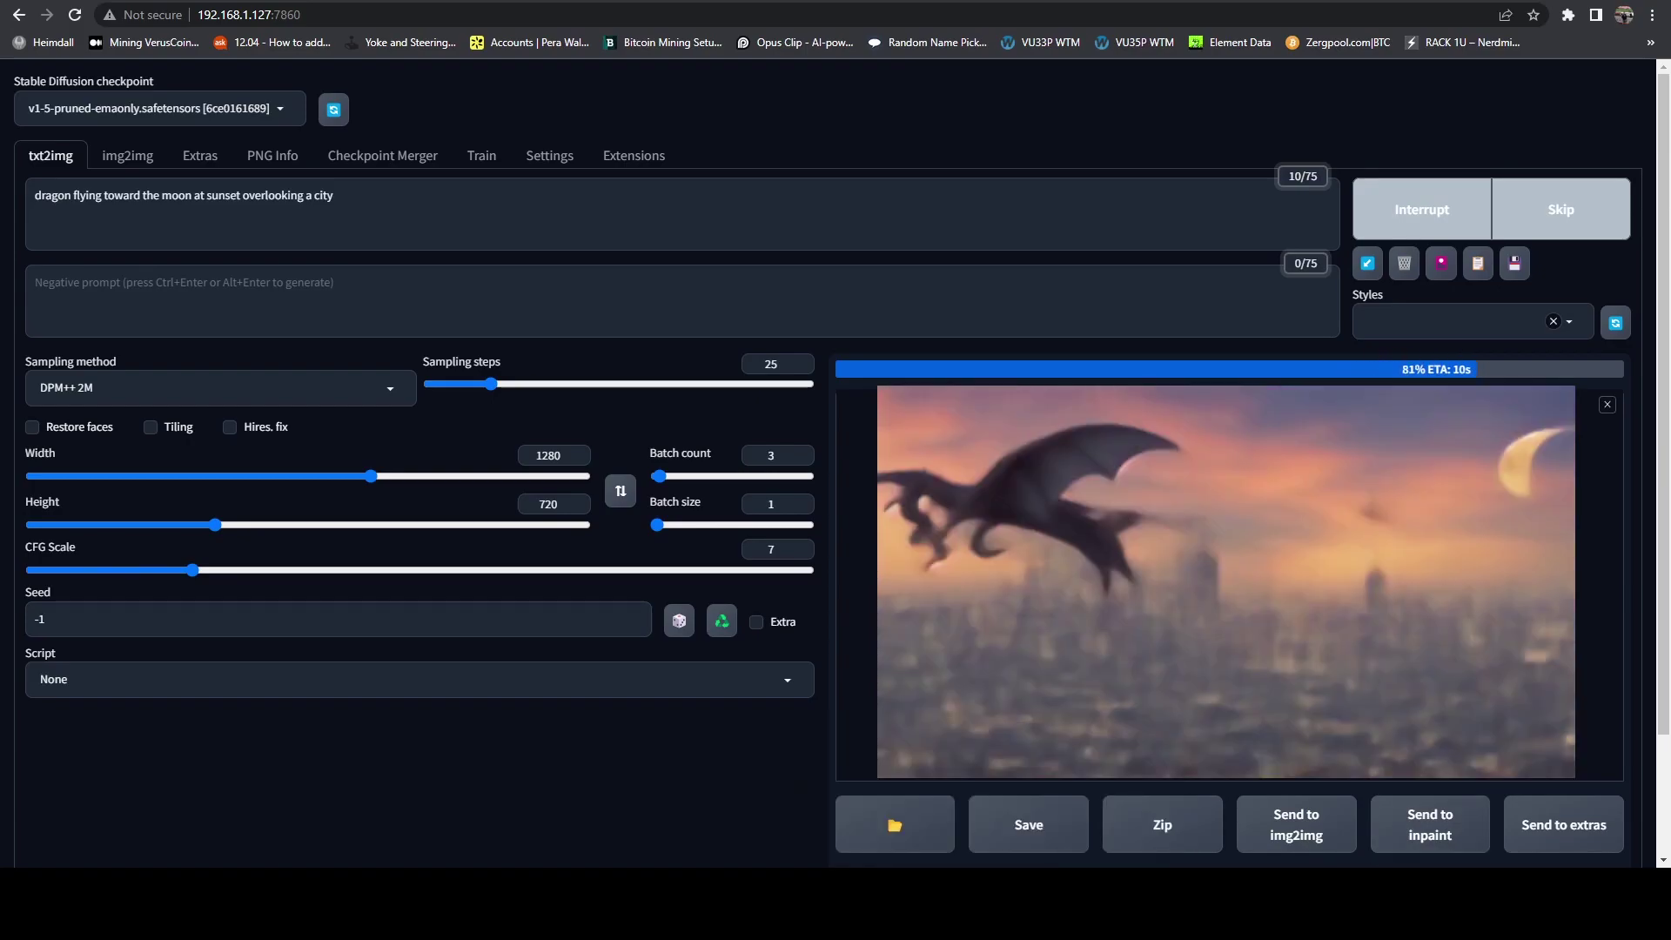
mouse_move(1104, 905)
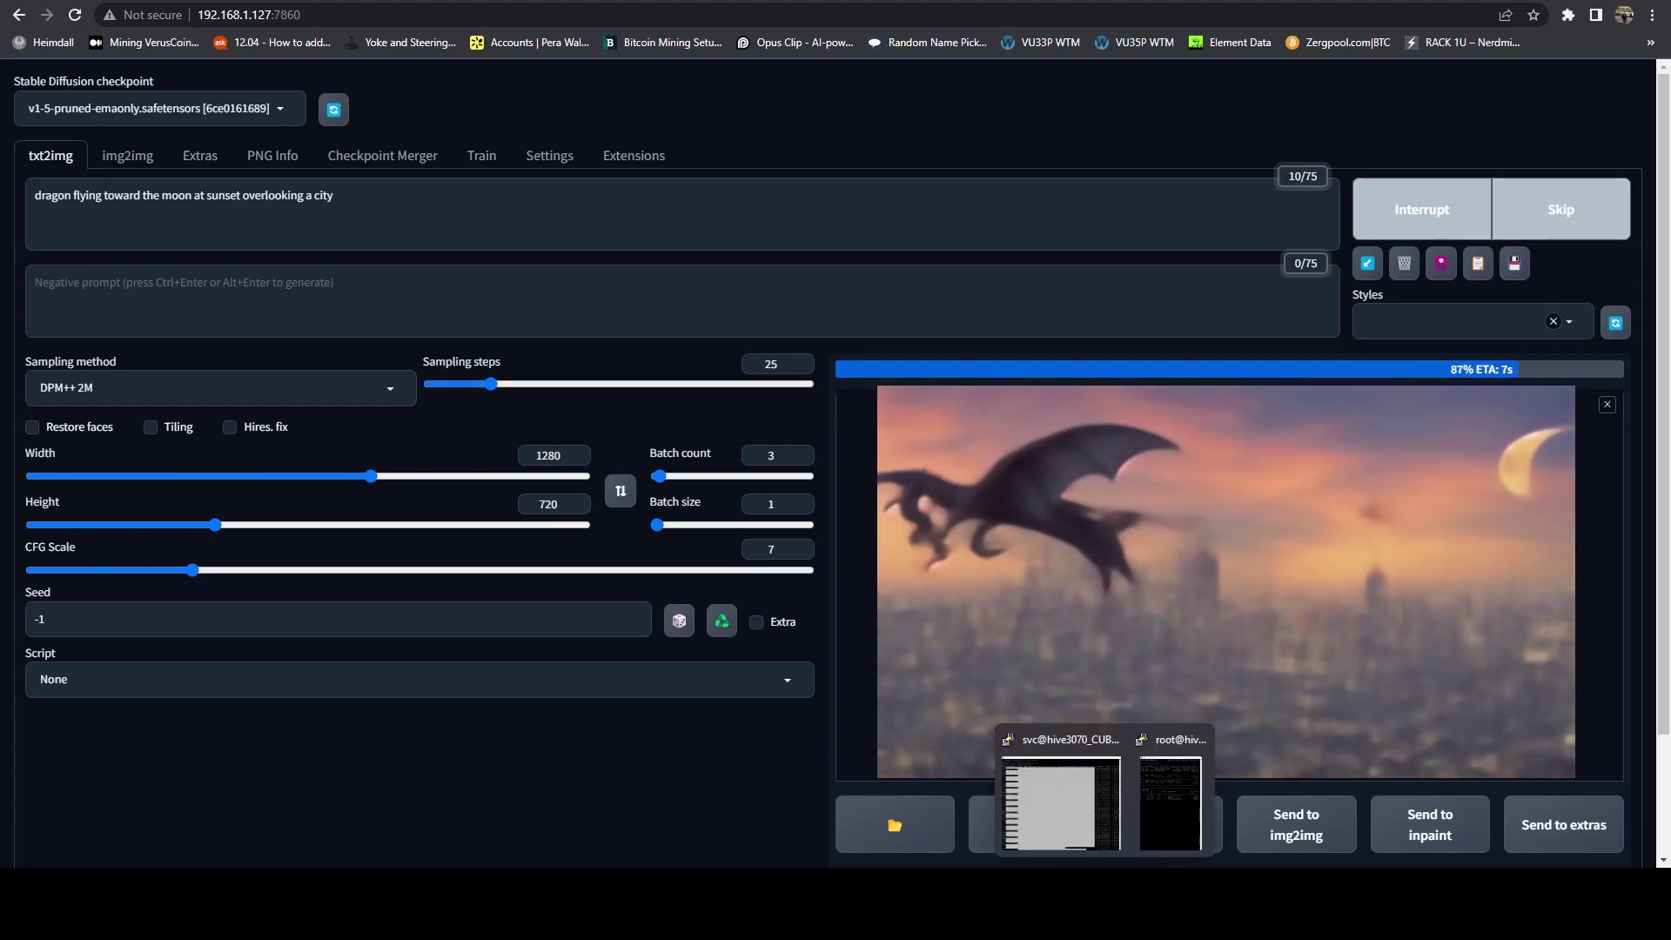
click(1165, 819)
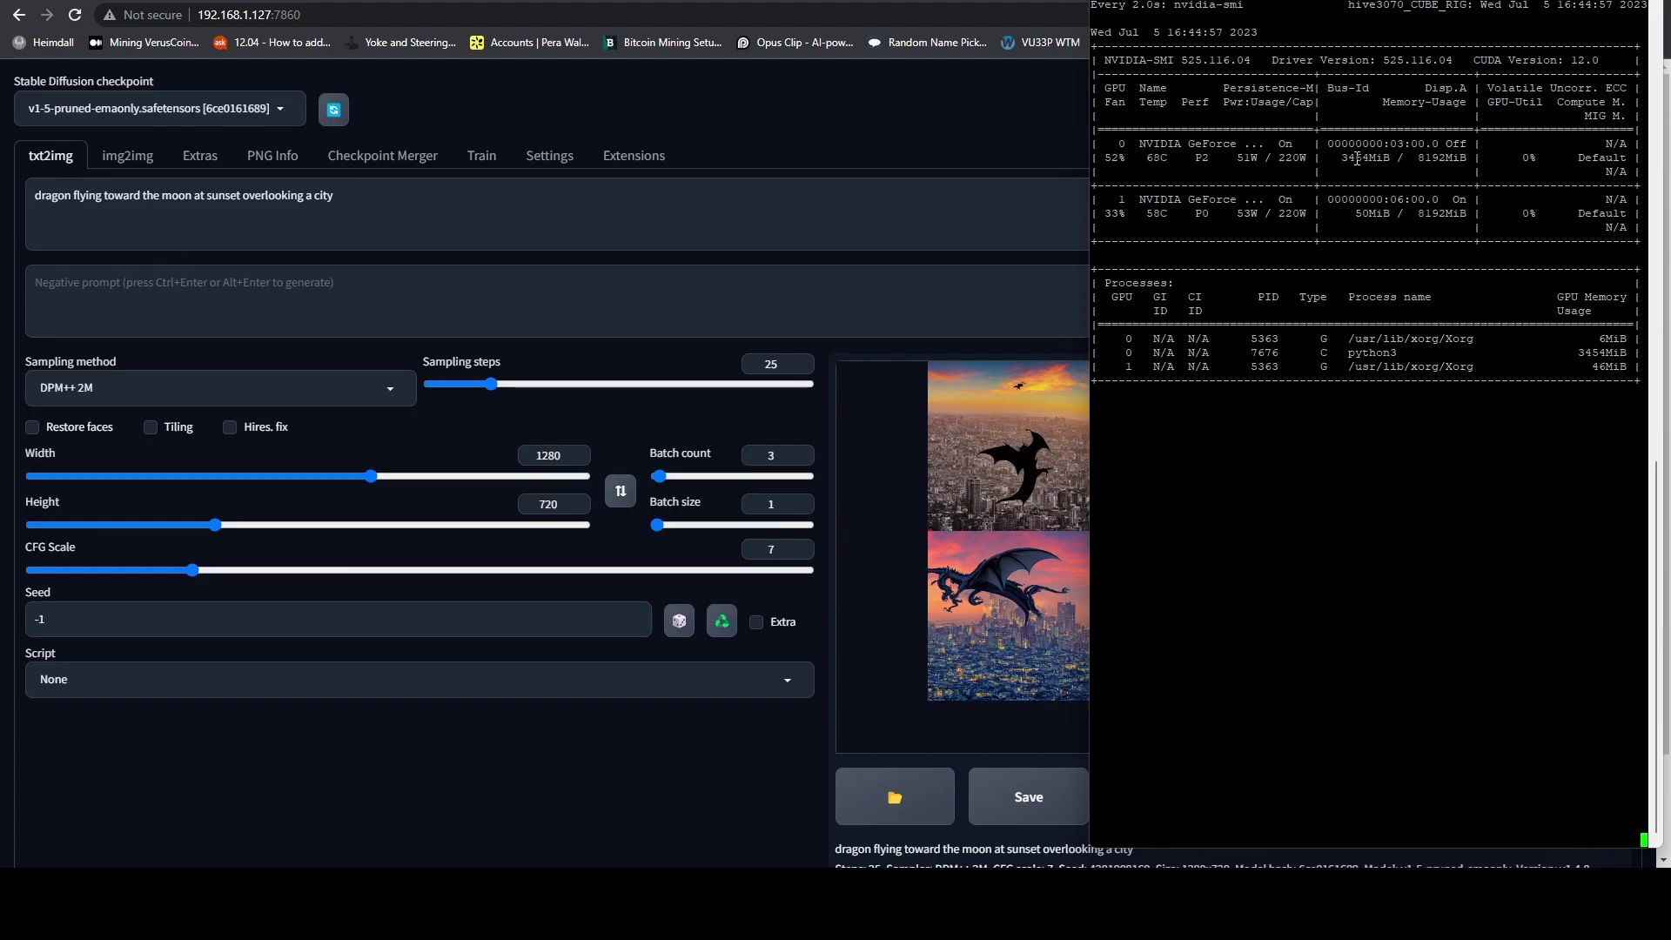
Step: View the dragon grid full-screen, then open the dragon above the glowing night city full-size
click(1007, 144)
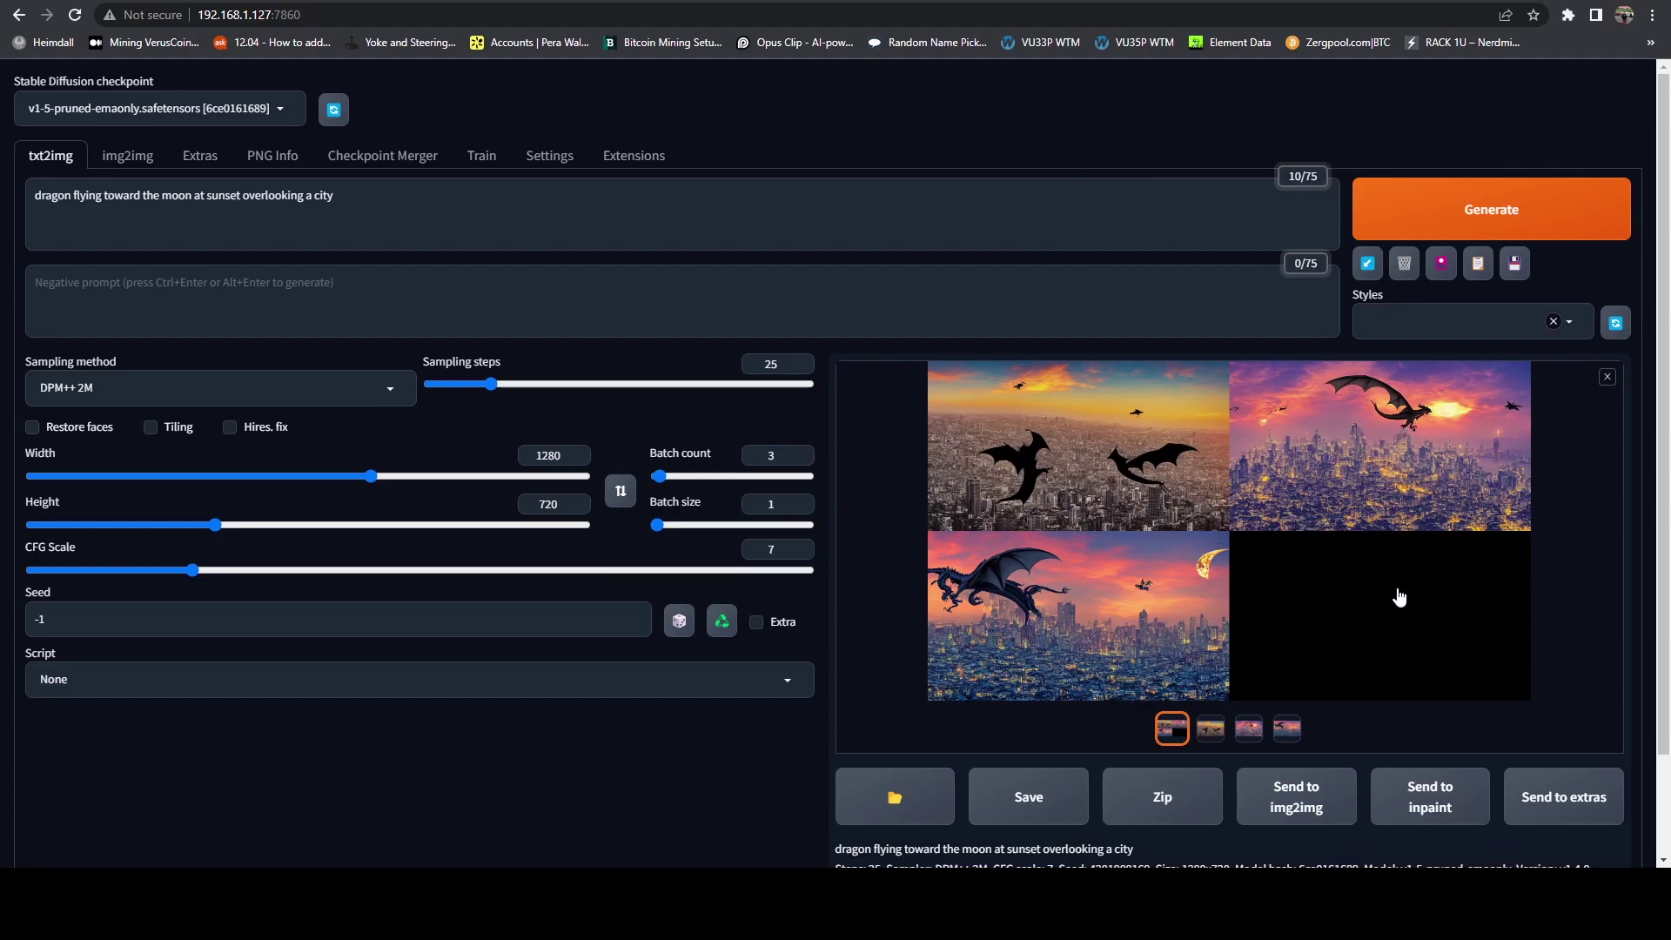
click(1199, 603)
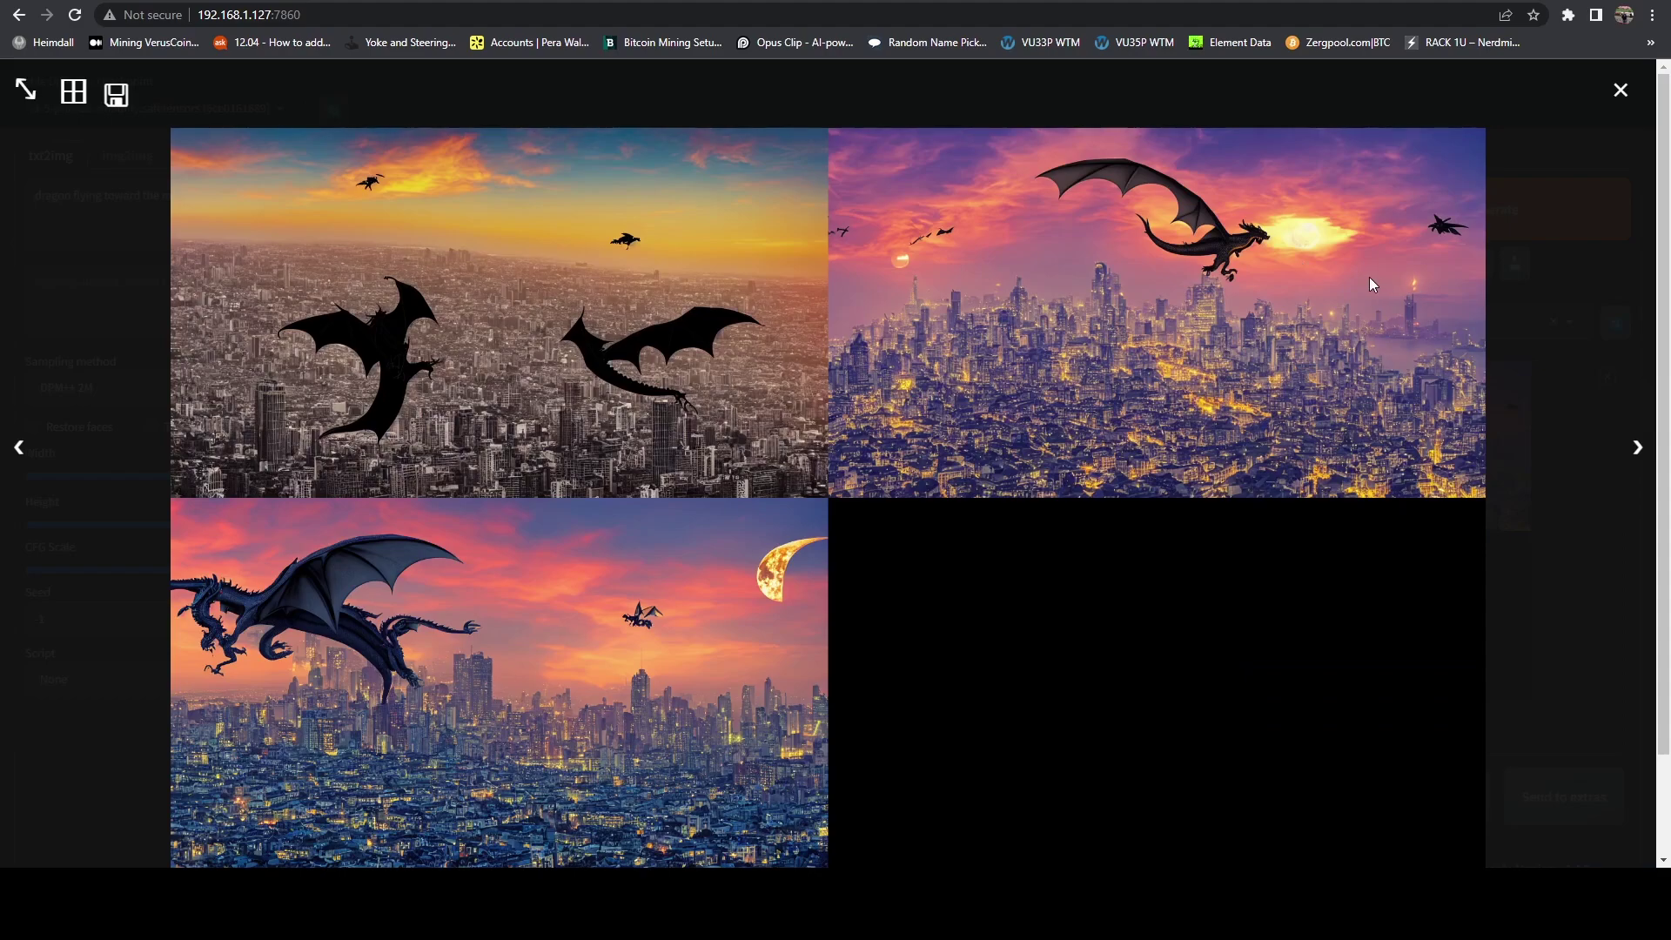
click(1107, 321)
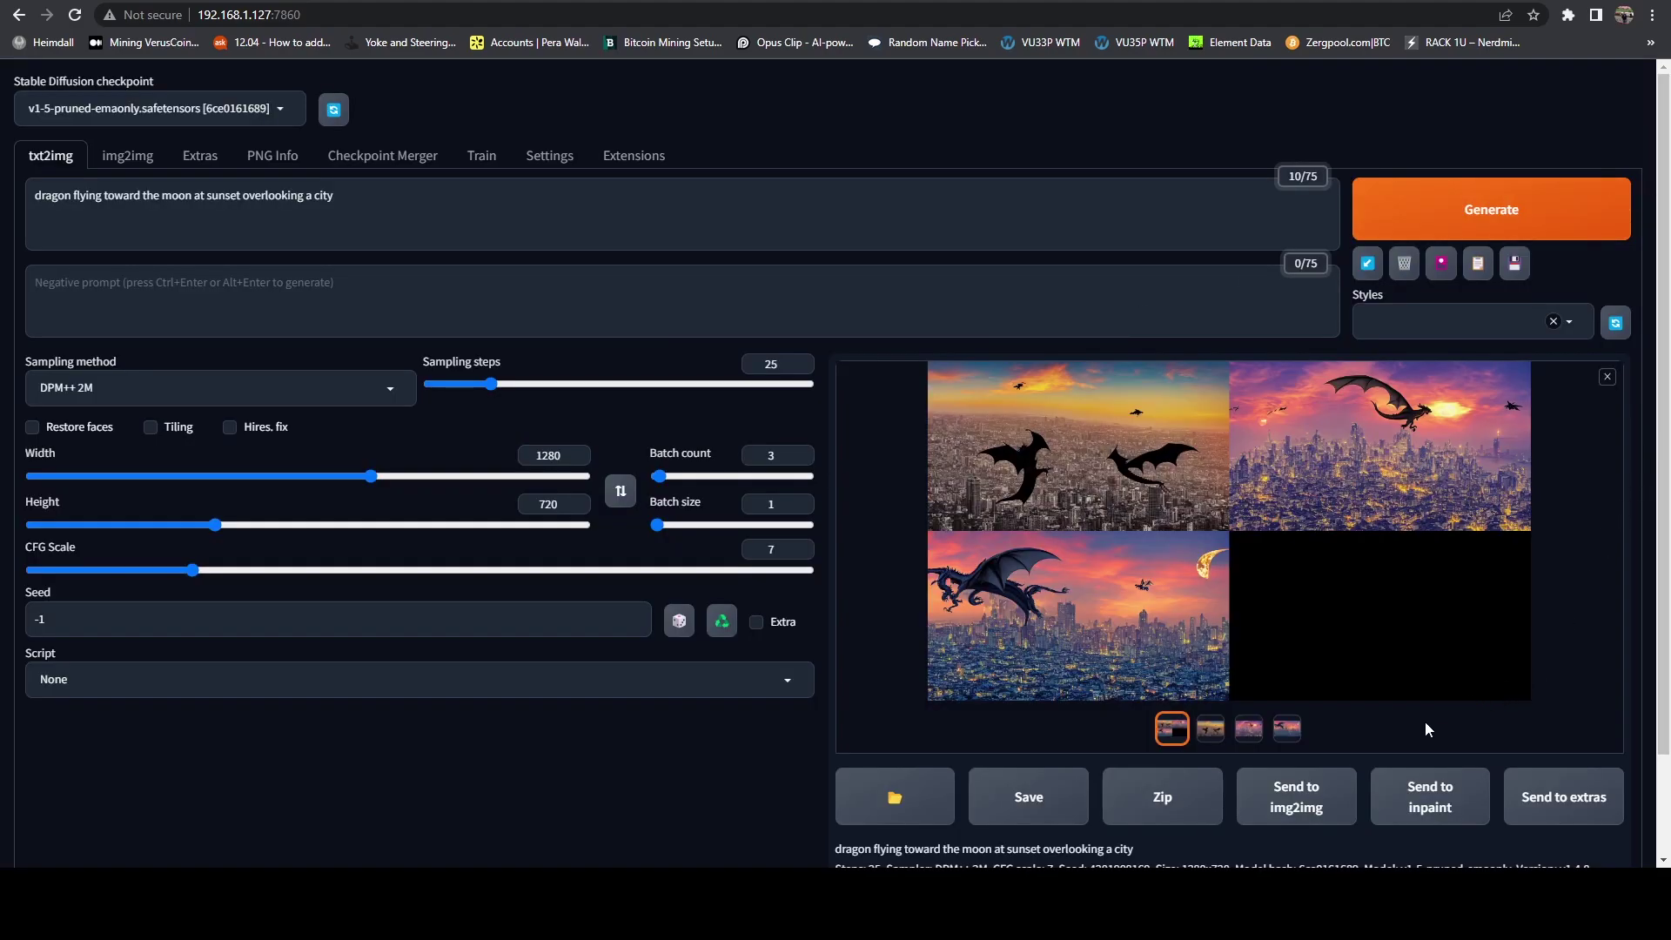
click(1248, 728)
click(1268, 649)
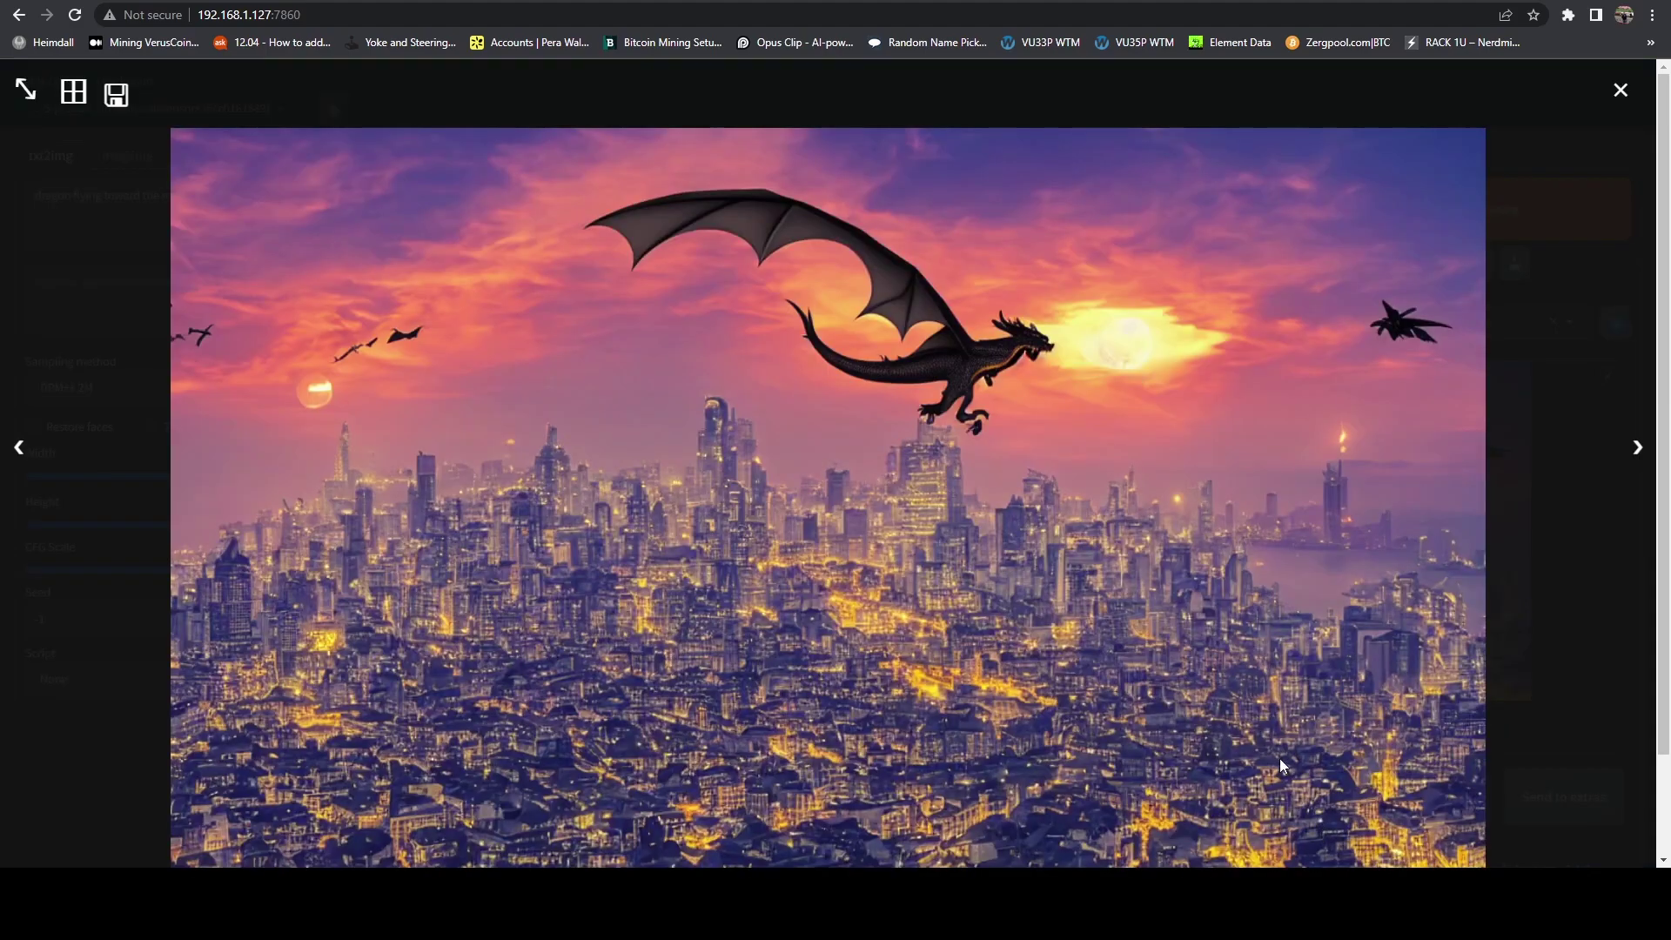